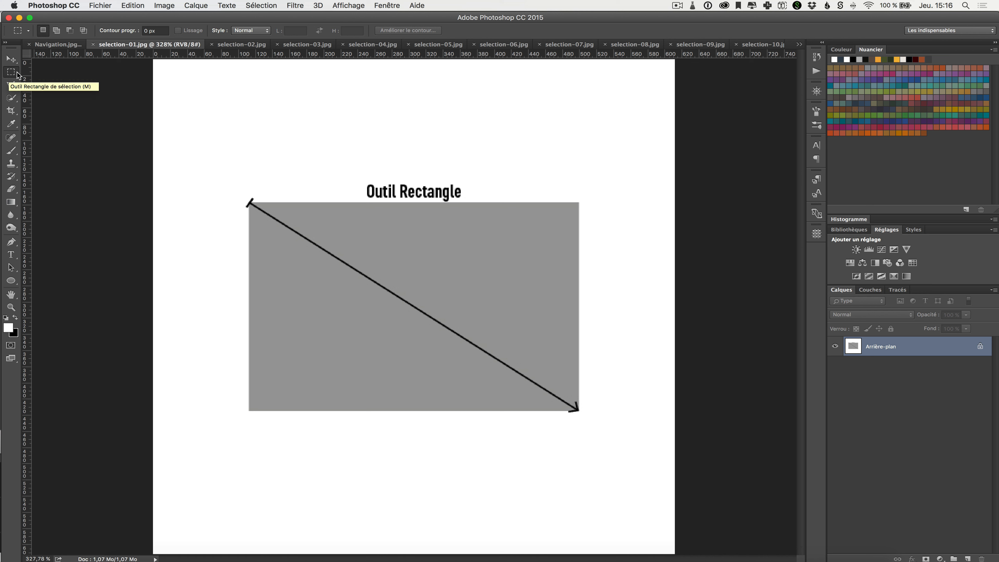
{"action": "left_click", "coordinate": [13, 73]}
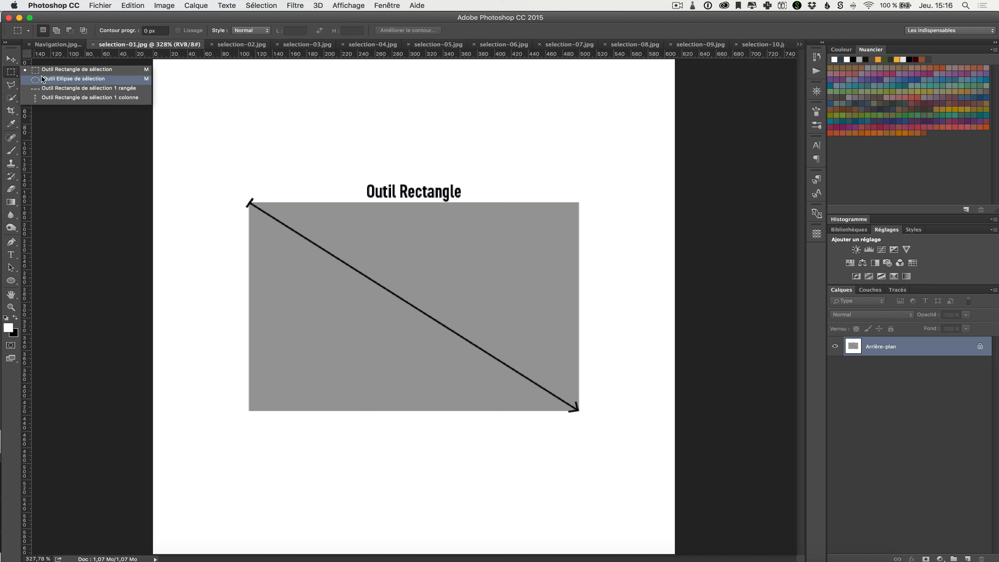
{"action": "left_click", "coordinate": [11, 74]}
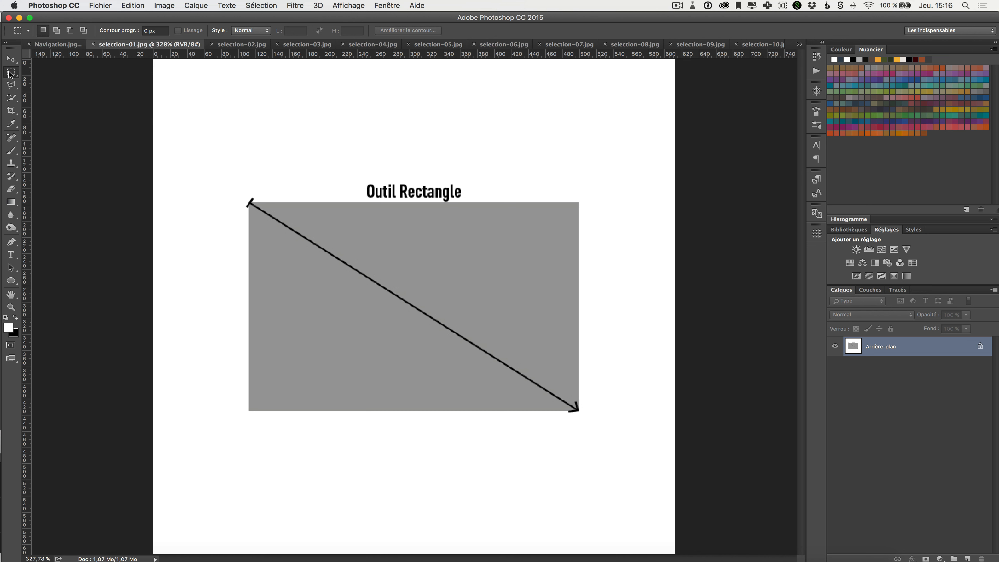
{"action": "left_click", "coordinate": [15, 74]}
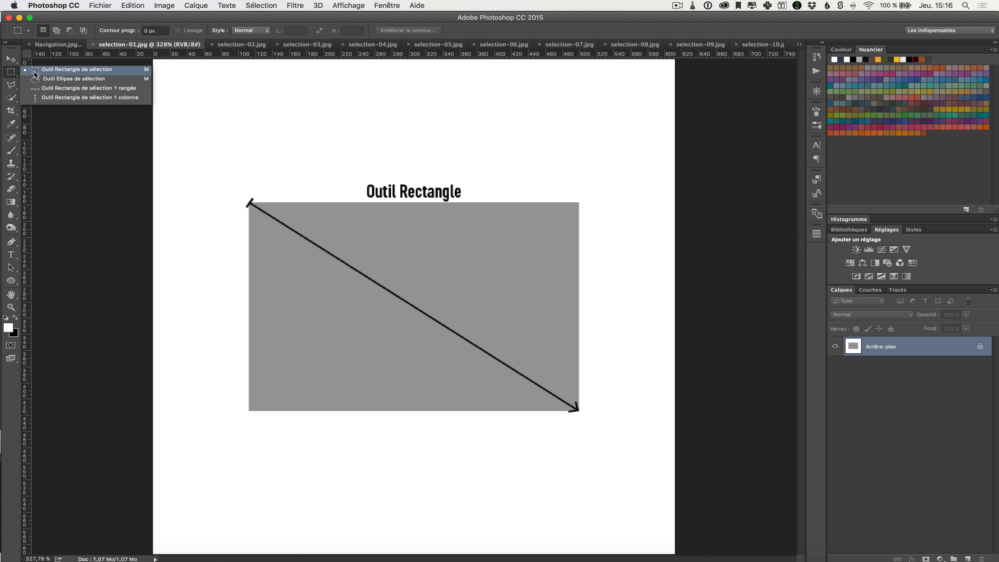
{"action": "left_click", "coordinate": [35, 81]}
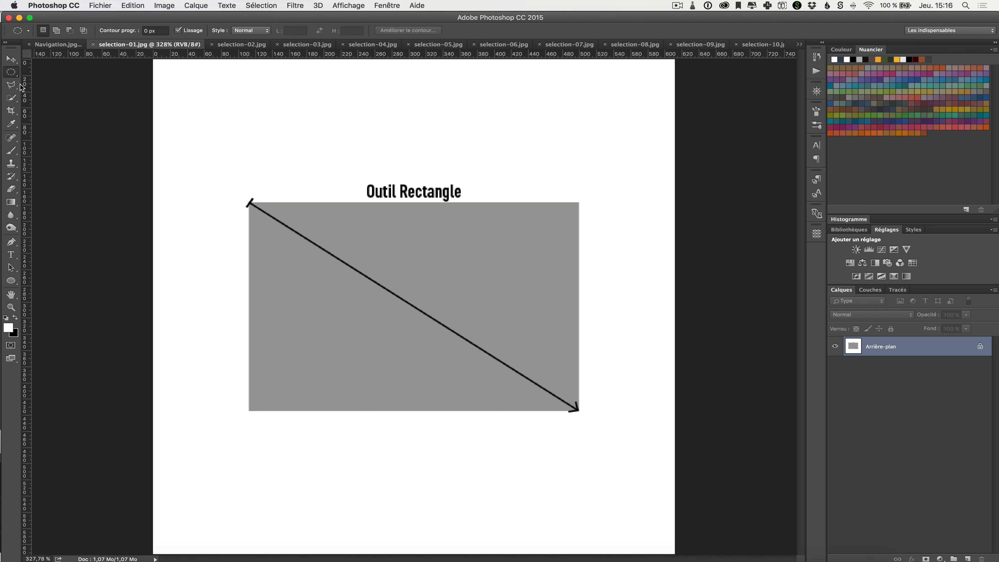
Select the grey rectangle in selection-01.jpg with the Rectangular Marquee, from its upper-left corner to its lower-right corner.
{"action": "left_click", "coordinate": [12, 76]}
{"action": "left_click", "coordinate": [39, 73]}
{"action": "left_click_drag", "start_coordinate": [247, 201], "coordinate": [576, 409]}
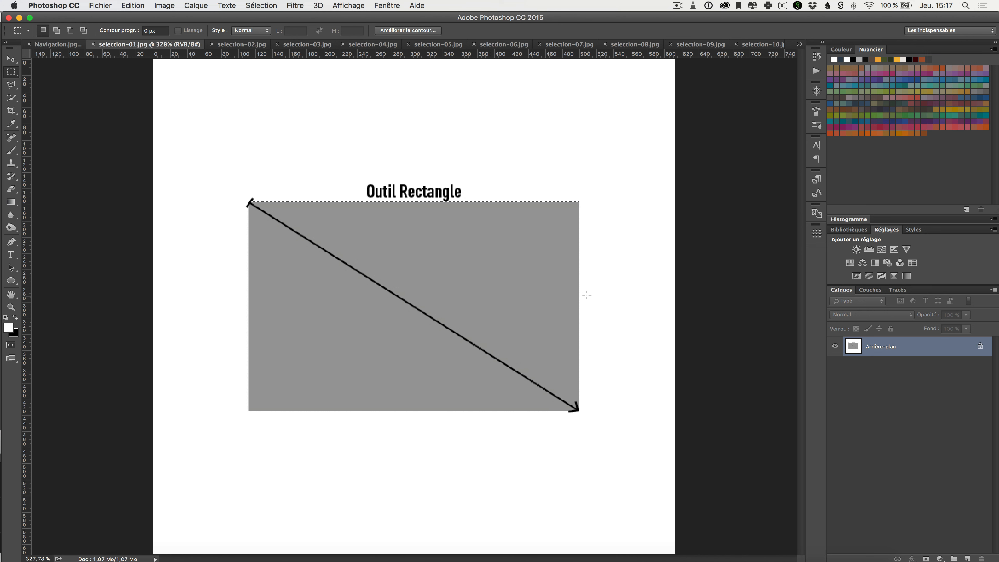
Fill the rectangular selection with the black background colour, undo the fill and deselect.
{"action": "key", "text": "alt+BackSpace"}
{"action": "key", "text": "super+BackSpace"}
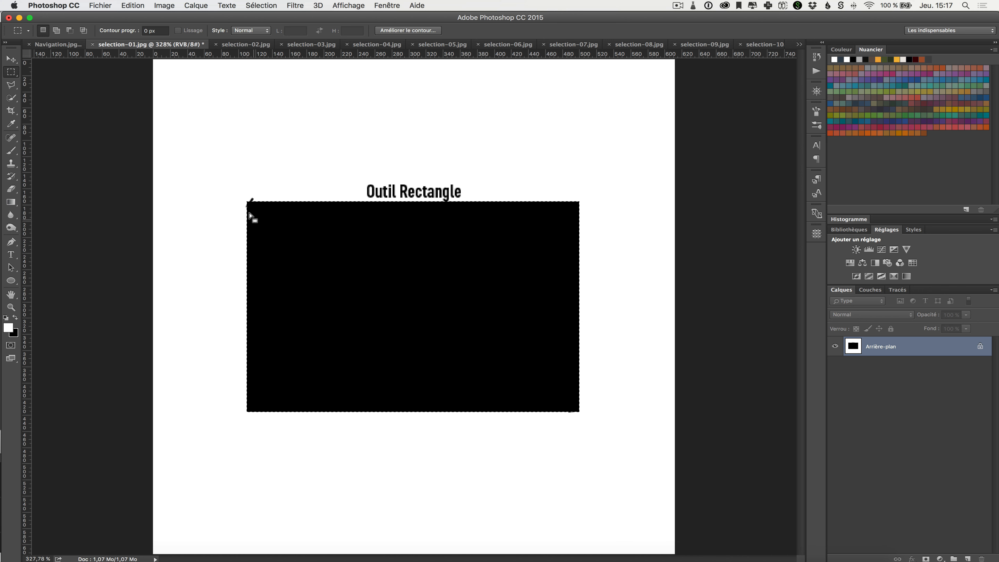
{"action": "left_click", "coordinate": [251, 180]}
In selection-02.jpg, select the grey square with a square-constrained Rectangular Marquee, from its lower-left to its upper-right corner.
{"action": "left_click", "coordinate": [231, 45]}
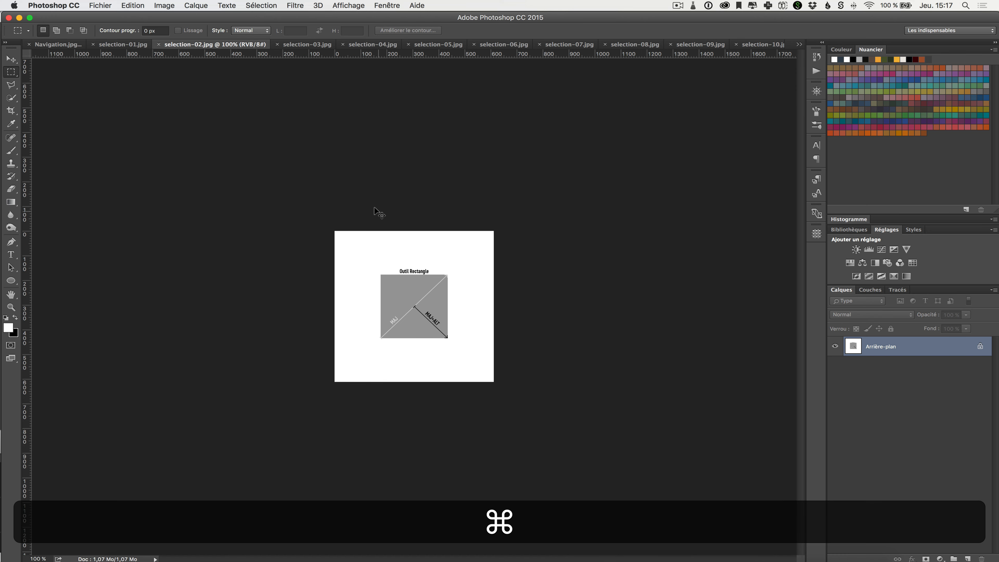
{"action": "key", "text": "super+0"}
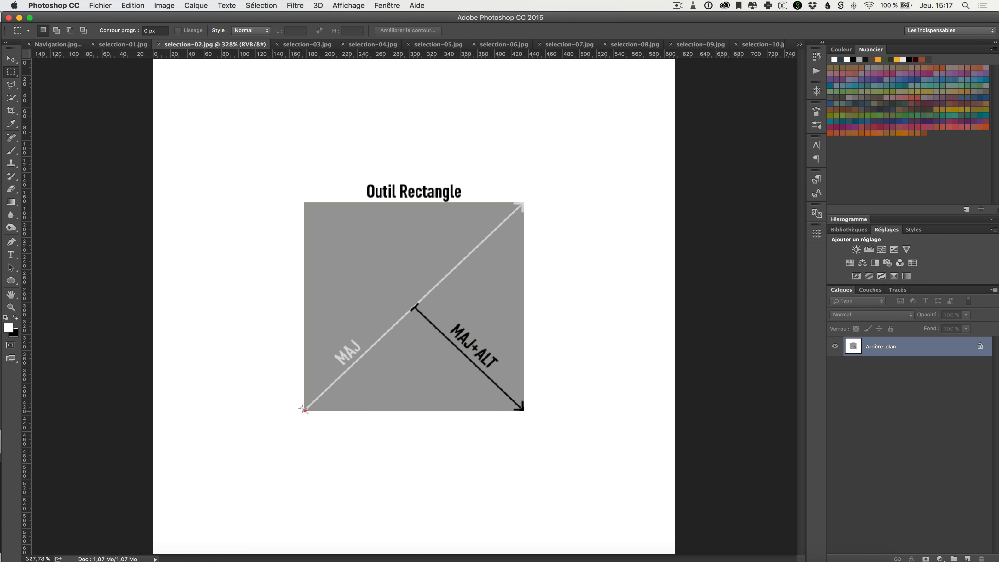
{"action": "left_click_drag", "start_coordinate": [304, 410], "coordinate": [522, 203]}
{"action": "left_click_drag", "start_coordinate": [300, 415], "coordinate": [531, 201]}
{"action": "key", "text": "shift"}
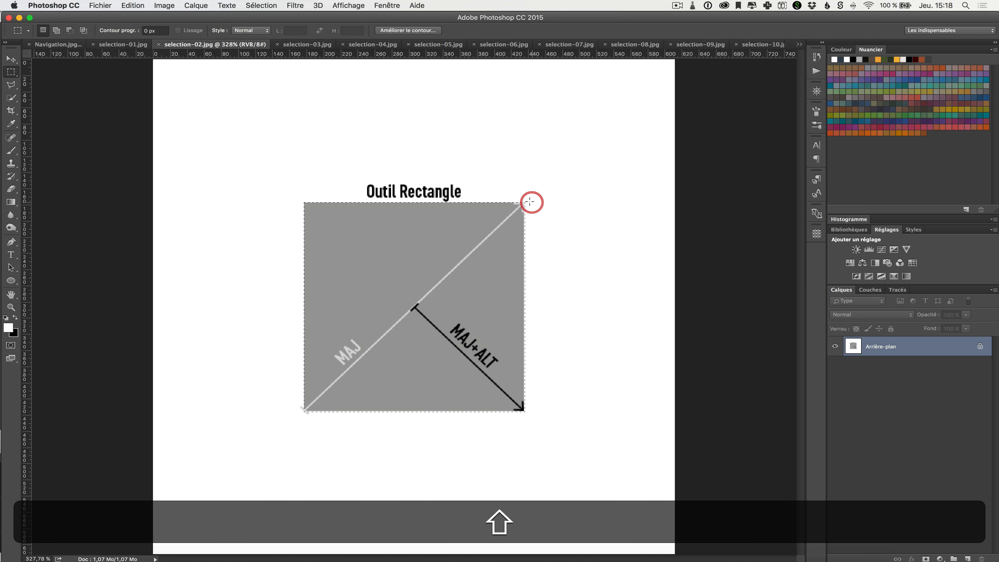
Fill the square selection with the black background colour, undo the fill and remove the selection.
{"action": "key", "text": "super+BackSpace"}
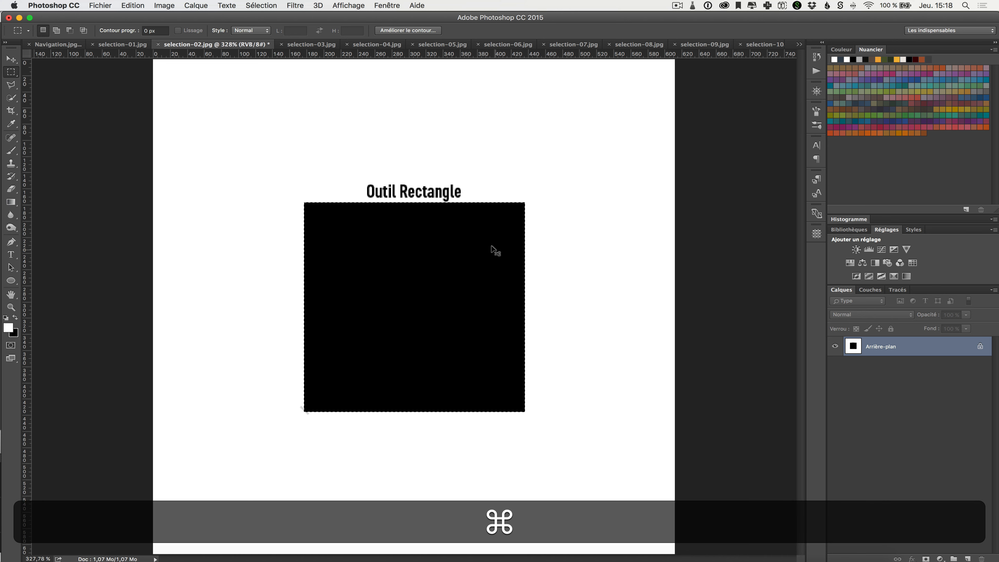
{"action": "key", "text": "super+z"}
{"action": "left_click", "coordinate": [448, 262]}
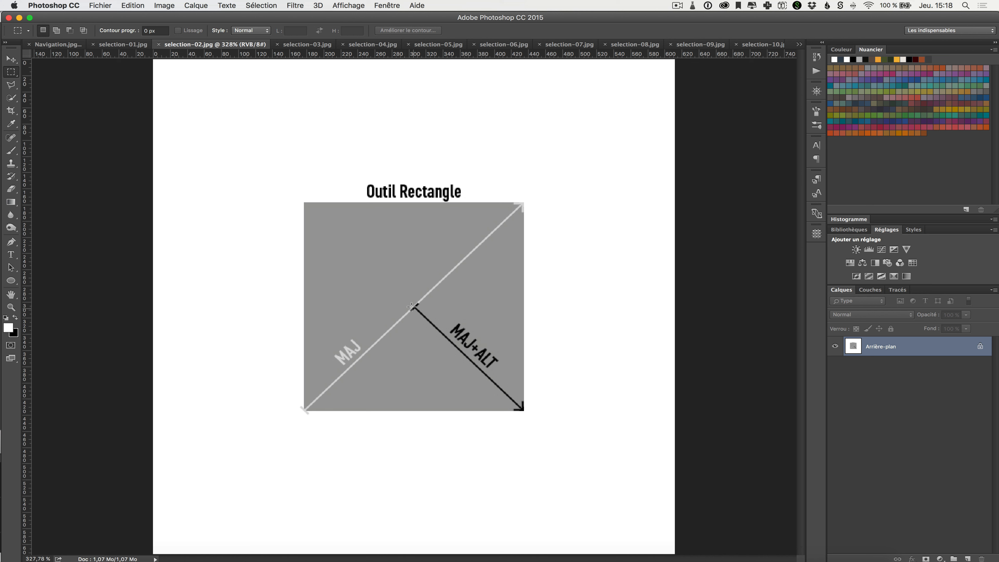
Select the grey square again with a square-constrained marquee expanded outward from its centre.
{"action": "left_click_drag", "start_coordinate": [412, 307], "coordinate": [466, 239]}
{"action": "key", "text": "shift"}
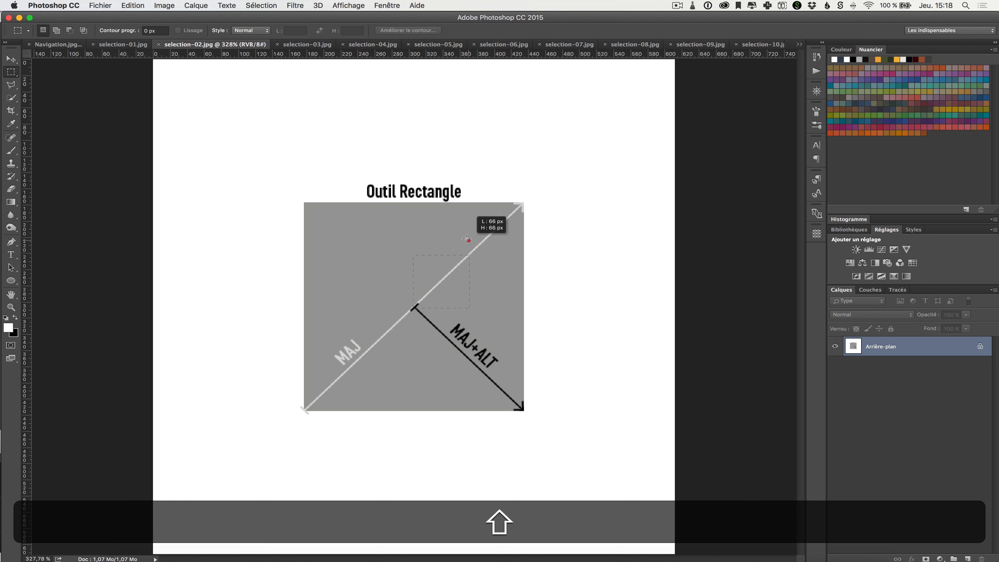
{"action": "key", "text": "alt"}
{"action": "left_click_drag", "start_coordinate": [467, 239], "coordinate": [522, 181]}
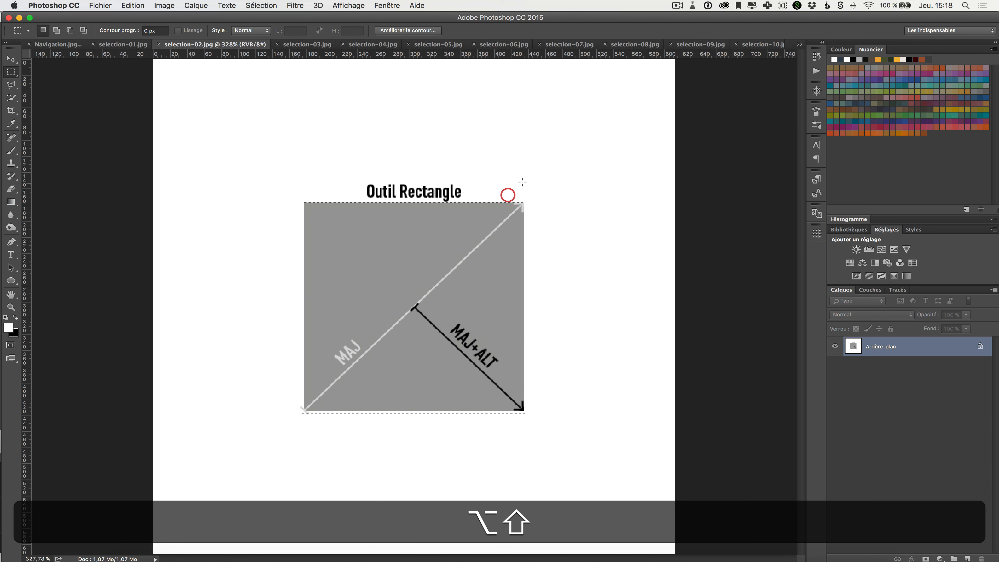
Fill the selection made from the centre with black, undo the fill and deselect the square.
{"action": "key", "text": "super+BackSpace"}
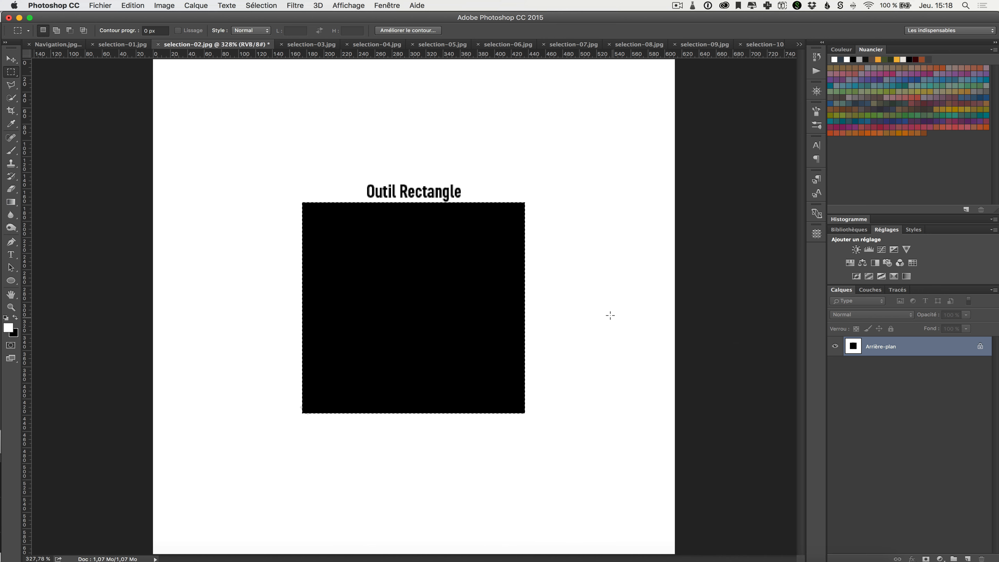
{"action": "key", "text": "super+z"}
{"action": "left_click", "coordinate": [301, 407]}
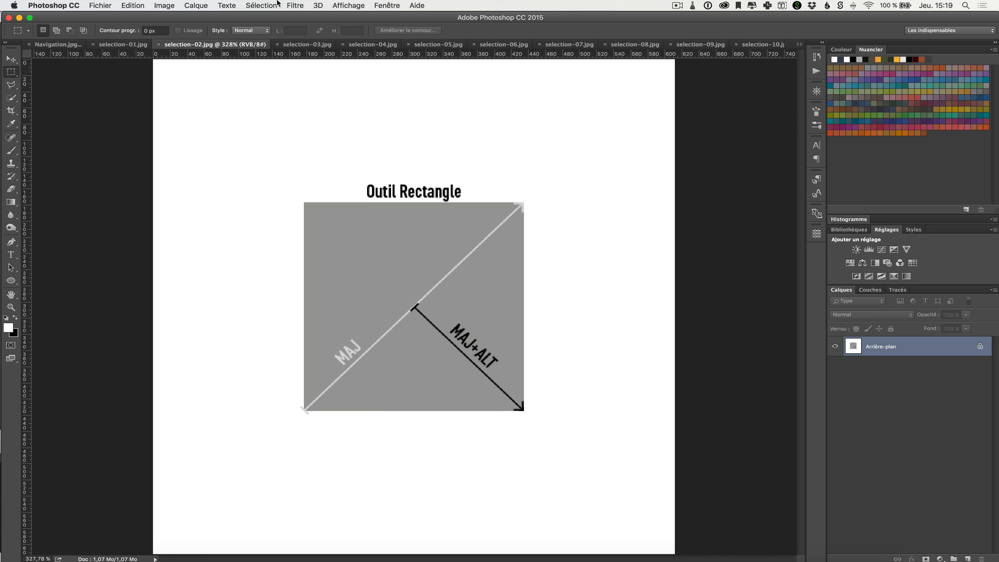
In selection-03.jpg, select the grey ellipse from its centre outward with the Elliptical Marquee and fill it with black.
{"action": "left_click", "coordinate": [310, 45]}
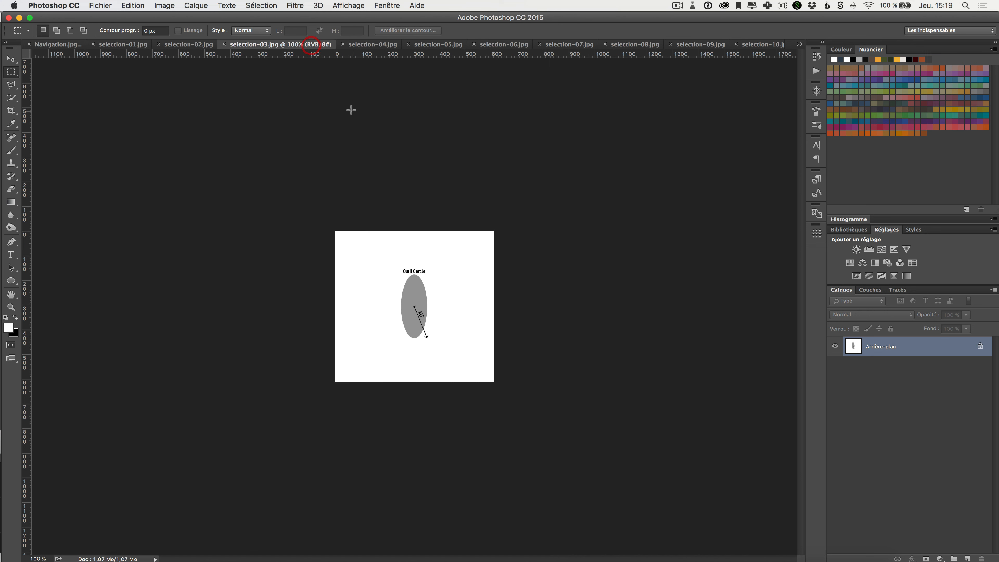
{"action": "key", "text": "super+0"}
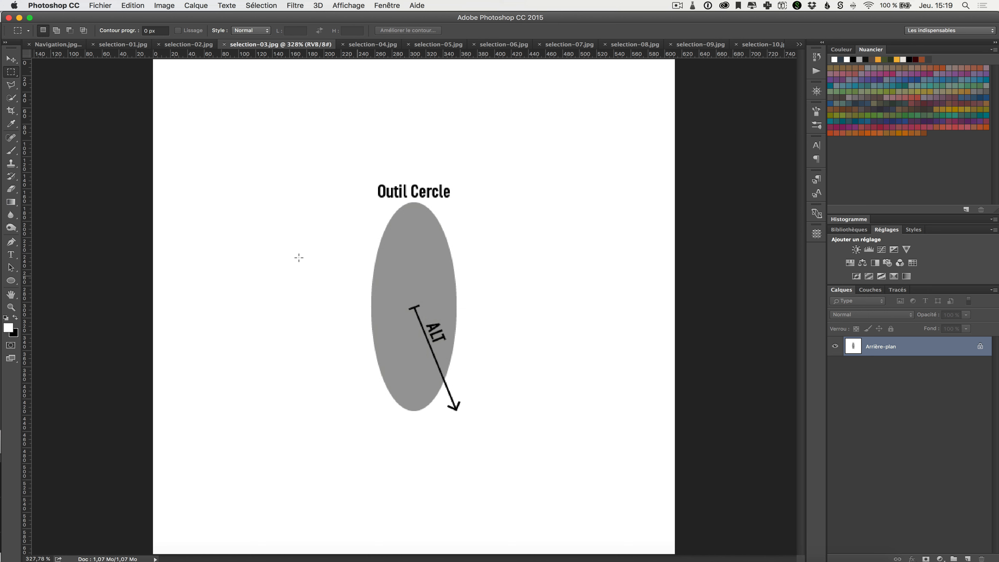
{"action": "left_click", "coordinate": [10, 72]}
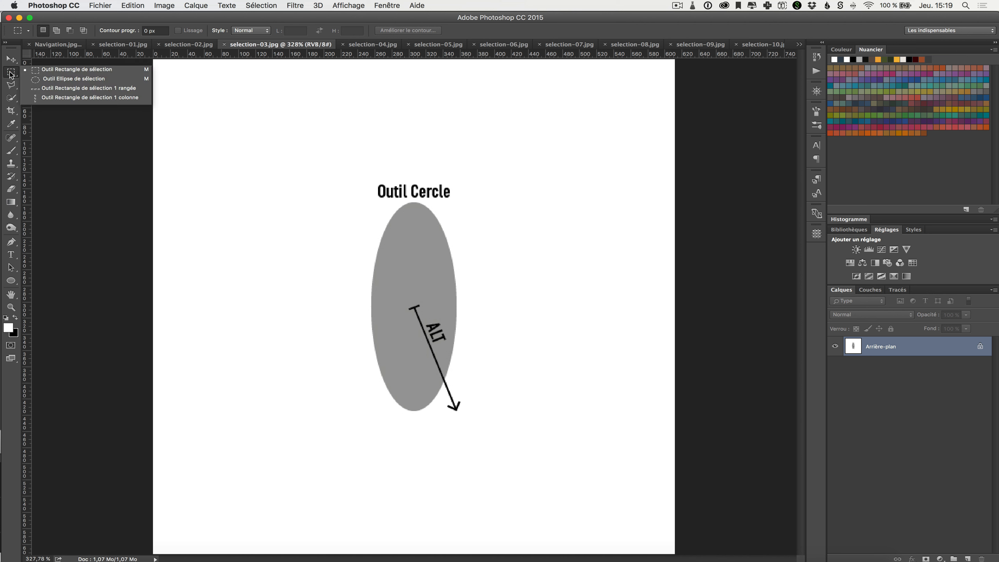
{"action": "left_click_drag", "start_coordinate": [10, 73], "coordinate": [68, 78]}
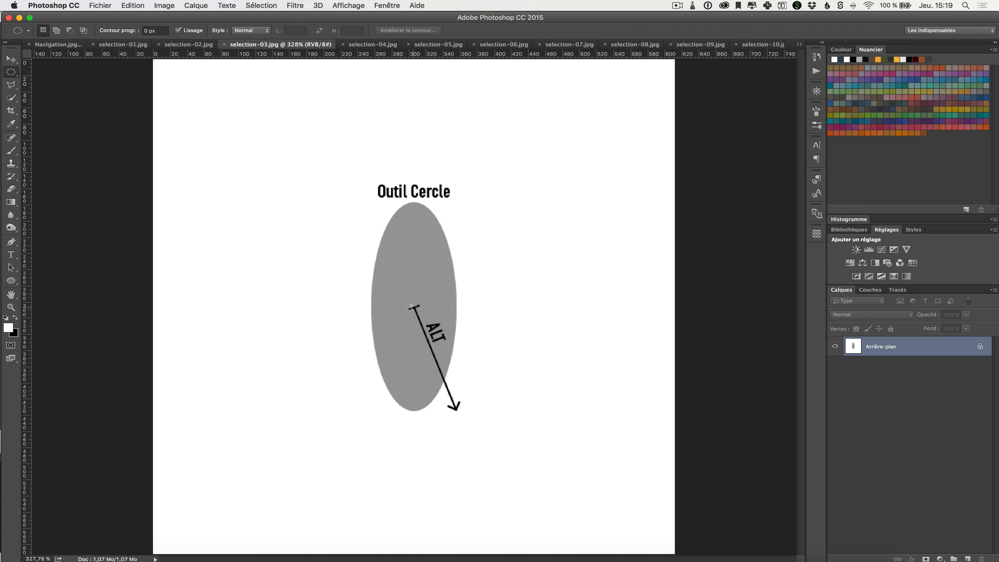
{"action": "left_click_drag", "start_coordinate": [413, 307], "coordinate": [510, 184]}
{"action": "key", "text": "alt"}
{"action": "mouse_move", "coordinate": [518, 184]}
{"action": "left_mouse_down"}
{"action": "mouse_move", "coordinate": [498, 191]}
{"action": "mouse_move", "coordinate": [651, 199]}
{"action": "mouse_move", "coordinate": [435, 203]}
{"action": "mouse_move", "coordinate": [497, 204]}
{"action": "mouse_move", "coordinate": [498, 177]}
{"action": "mouse_move", "coordinate": [498, 258]}
{"action": "mouse_move", "coordinate": [495, 192]}
{"action": "mouse_move", "coordinate": [451, 205]}
{"action": "mouse_move", "coordinate": [461, 221]}
{"action": "mouse_move", "coordinate": [455, 408]}
{"action": "left_mouse_up"}
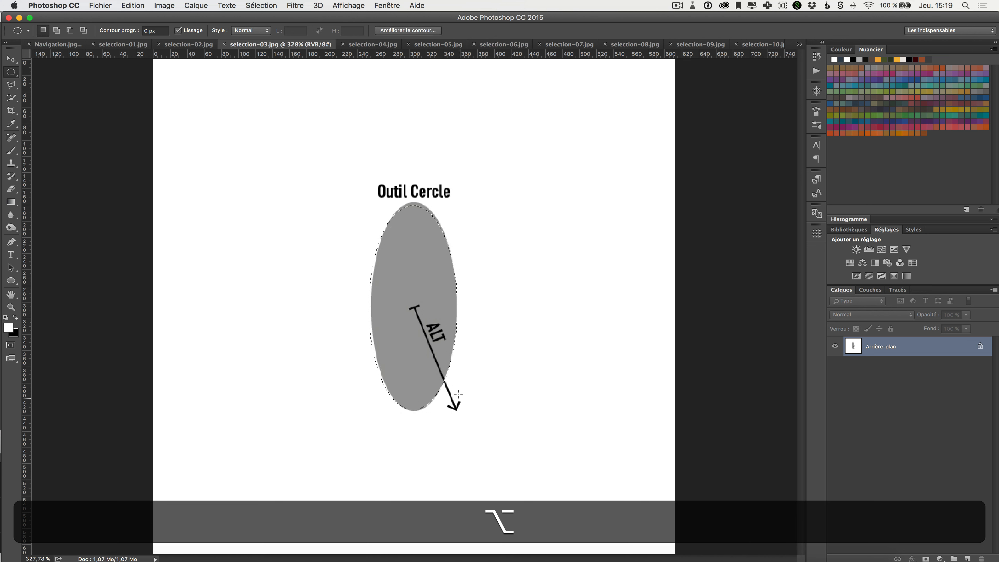
{"action": "key", "text": "alt+super+BackSpace"}
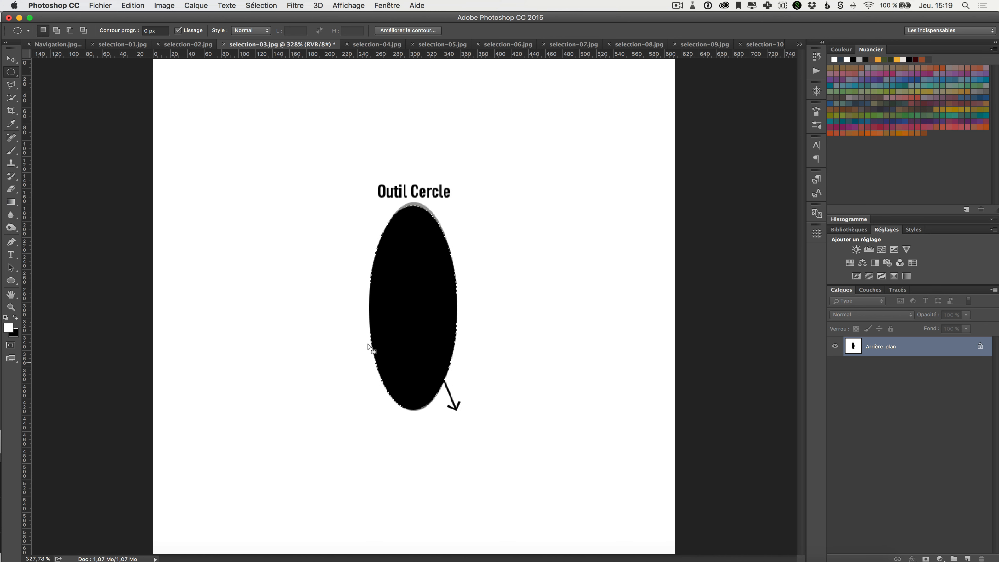
In selection-04.jpg, select the grey circle with a circle-constrained Elliptical Marquee from its centre and fill it with black.
{"action": "left_click", "coordinate": [384, 41]}
{"action": "key", "text": "super+0"}
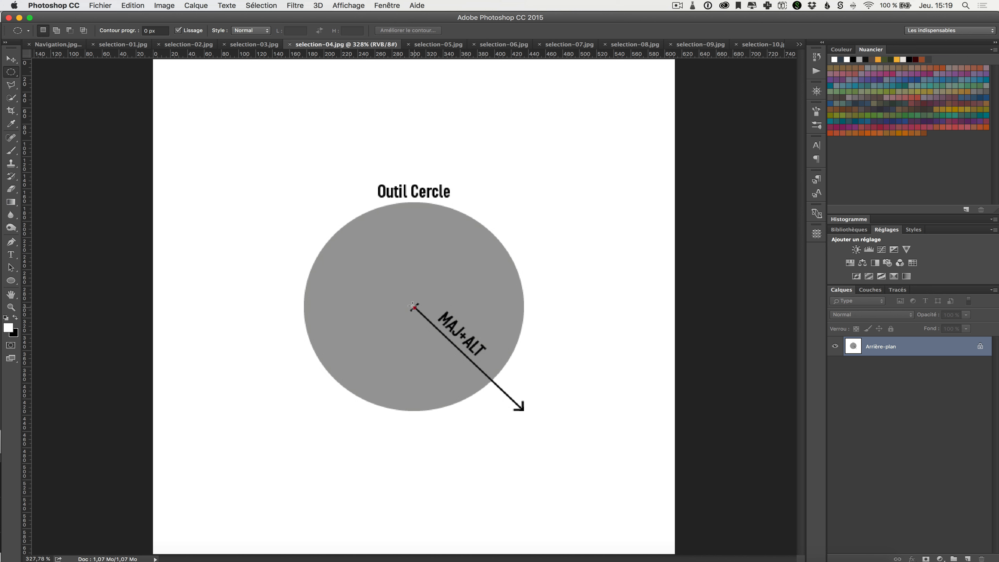
{"action": "left_click_drag", "start_coordinate": [413, 306], "coordinate": [522, 410]}
{"action": "key", "text": "shift"}
{"action": "key", "text": "alt"}
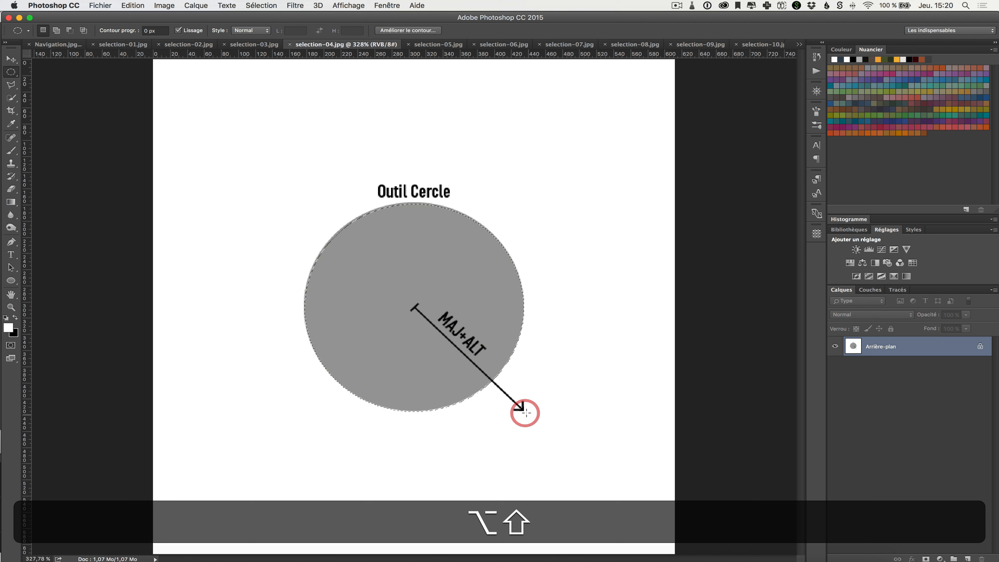
{"action": "key", "text": "super+BackSpace"}
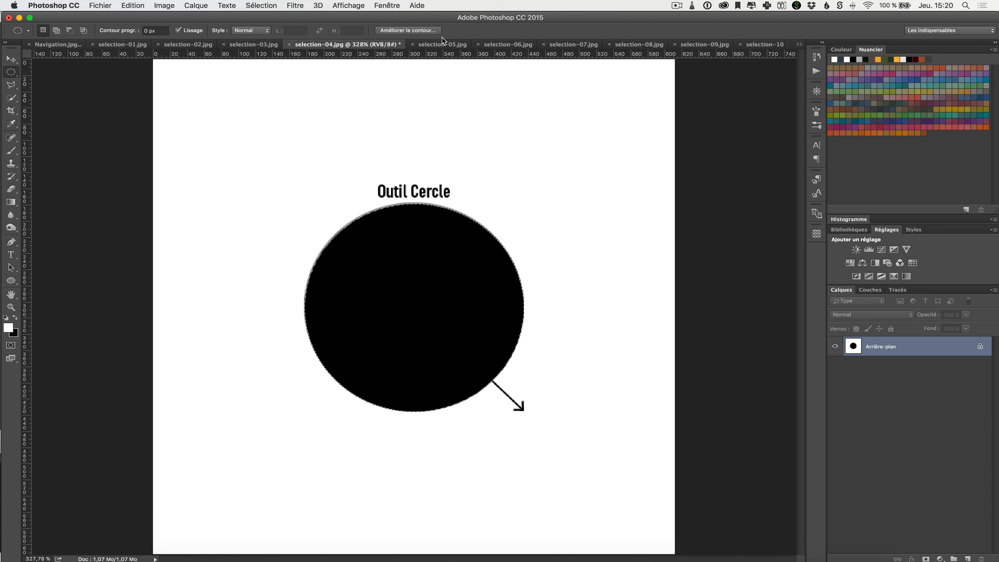
In selection-05.jpg, select the upper grey circle with a circle-constrained Elliptical Marquee from its centre cross.
{"action": "left_click", "coordinate": [428, 45]}
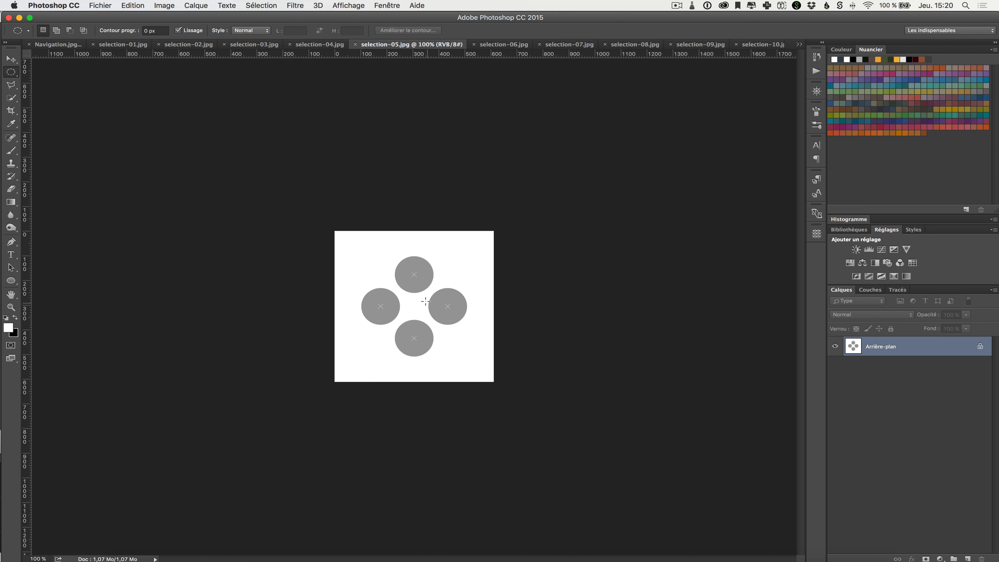
{"action": "key", "text": "super+0"}
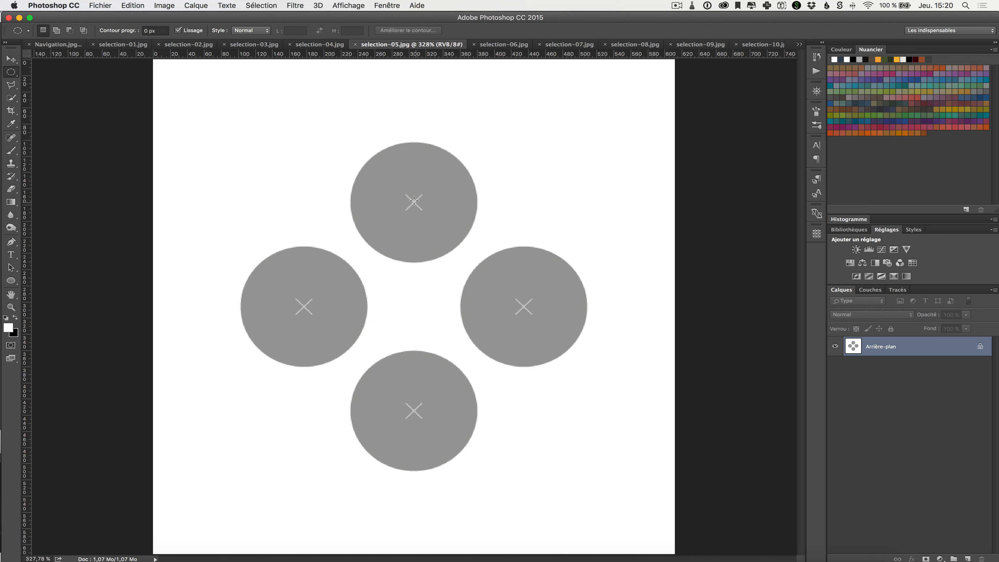
{"action": "left_click_drag", "start_coordinate": [412, 202], "coordinate": [472, 138]}
{"action": "key", "text": "shift"}
{"action": "key", "text": "alt"}
Add the right-hand grey circle to the selection with a circle-constrained Elliptical Marquee drawn from its centre cross.
{"action": "key", "text": "shift"}
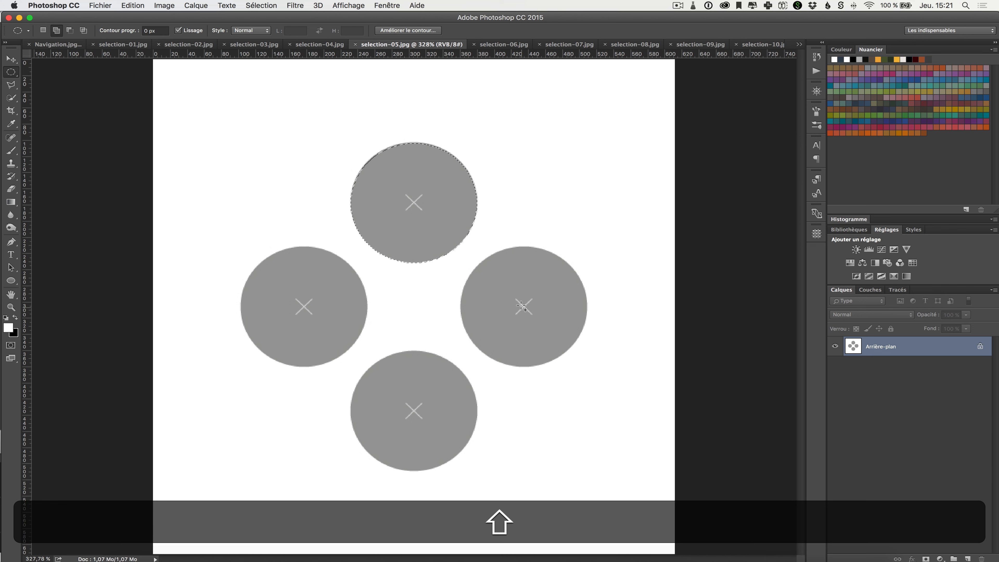
{"action": "key", "text": "ctrl"}
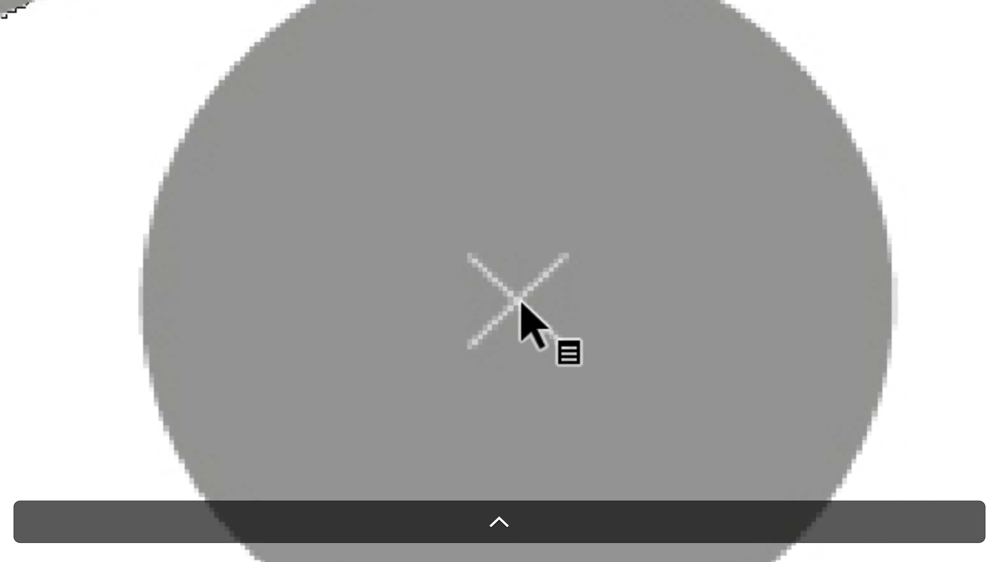
{"action": "key", "text": "shift"}
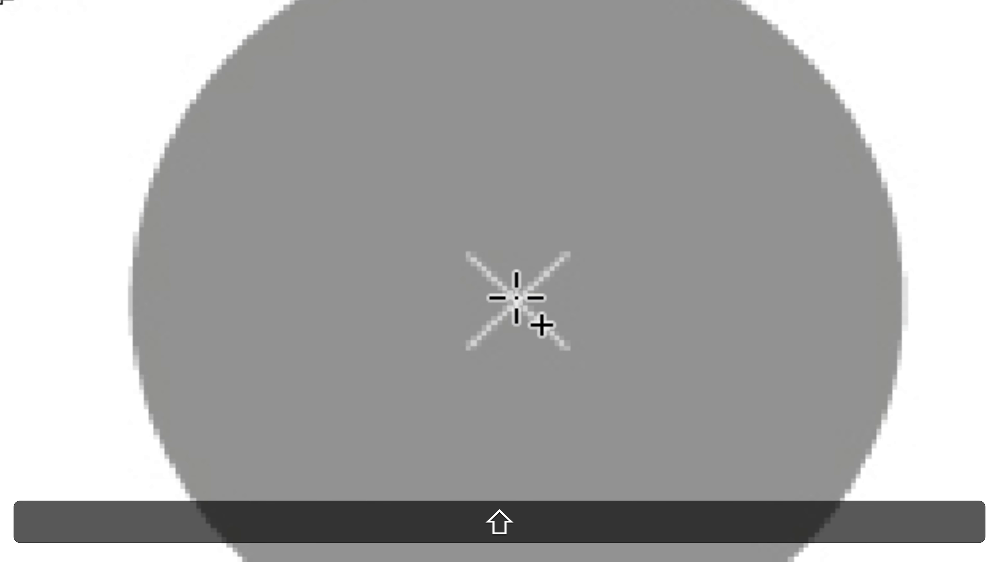
{"action": "scroll", "coordinate": [516, 298], "scroll_direction": "down", "scroll_amount": 10}
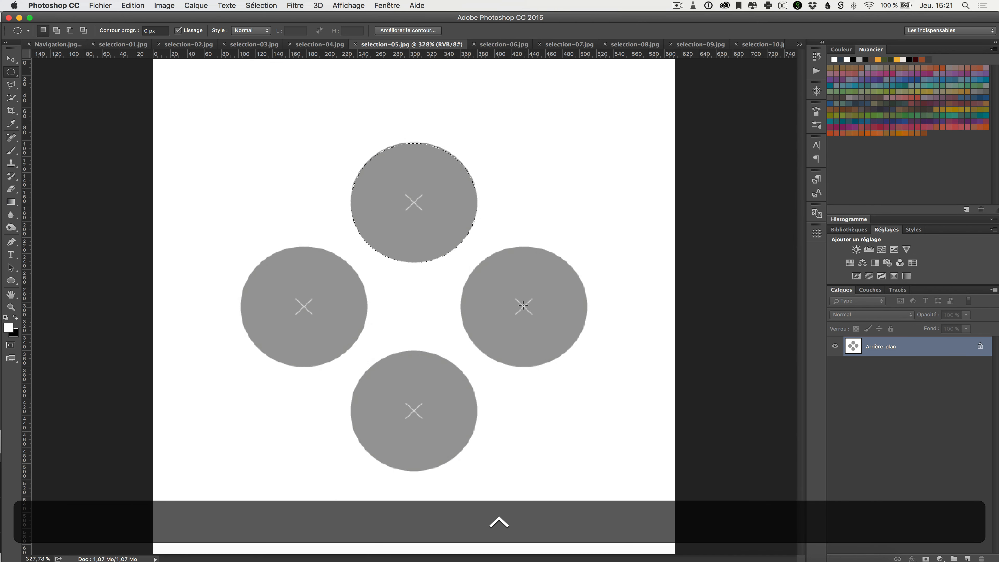
{"action": "key", "text": "shift"}
{"action": "left_click_drag", "start_coordinate": [523, 308], "coordinate": [560, 274]}
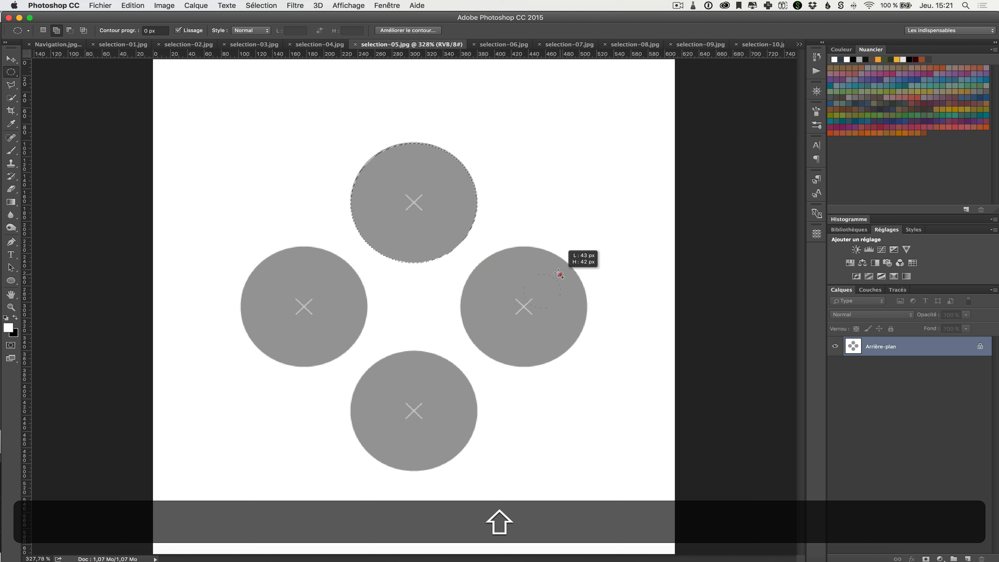
{"action": "left_click_drag", "start_coordinate": [560, 274], "coordinate": [610, 250]}
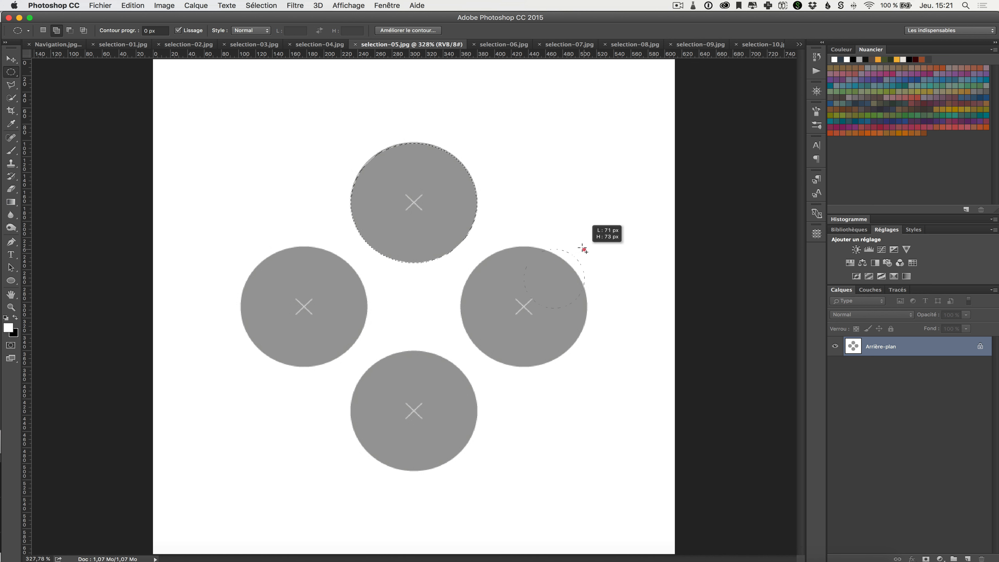
{"action": "key", "text": "shift"}
{"action": "mouse_move", "coordinate": [584, 249]}
{"action": "left_mouse_down"}
{"action": "mouse_move", "coordinate": [595, 204]}
{"action": "mouse_move", "coordinate": [654, 163]}
{"action": "mouse_move", "coordinate": [578, 246]}
{"action": "mouse_move", "coordinate": [641, 179]}
{"action": "mouse_move", "coordinate": [607, 200]}
{"action": "mouse_move", "coordinate": [585, 234]}
{"action": "left_mouse_up"}
{"action": "key", "text": "alt"}
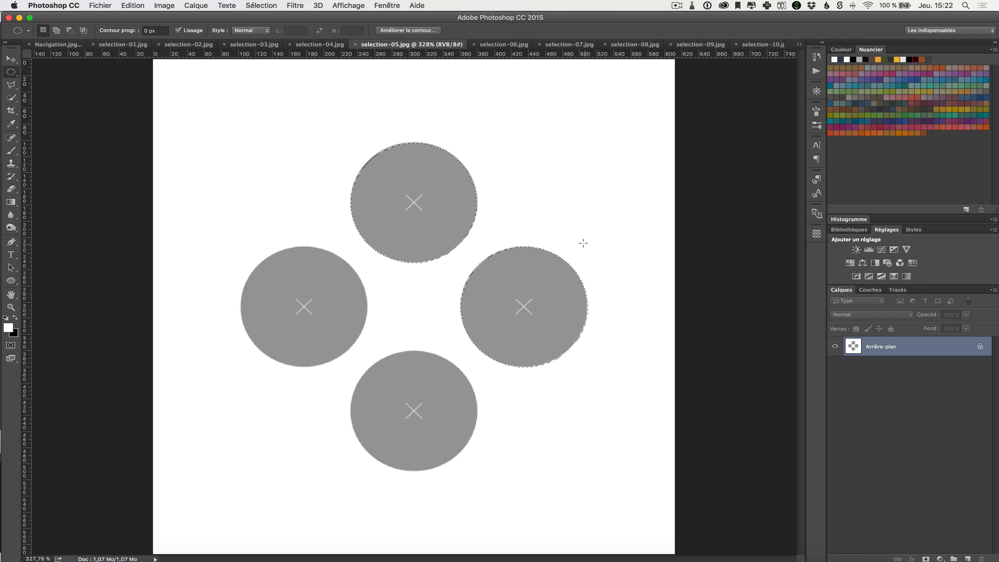
Add the lower grey circle to the selection with a circle-constrained Elliptical Marquee drawn from its centre cross.
{"action": "key", "text": "shift"}
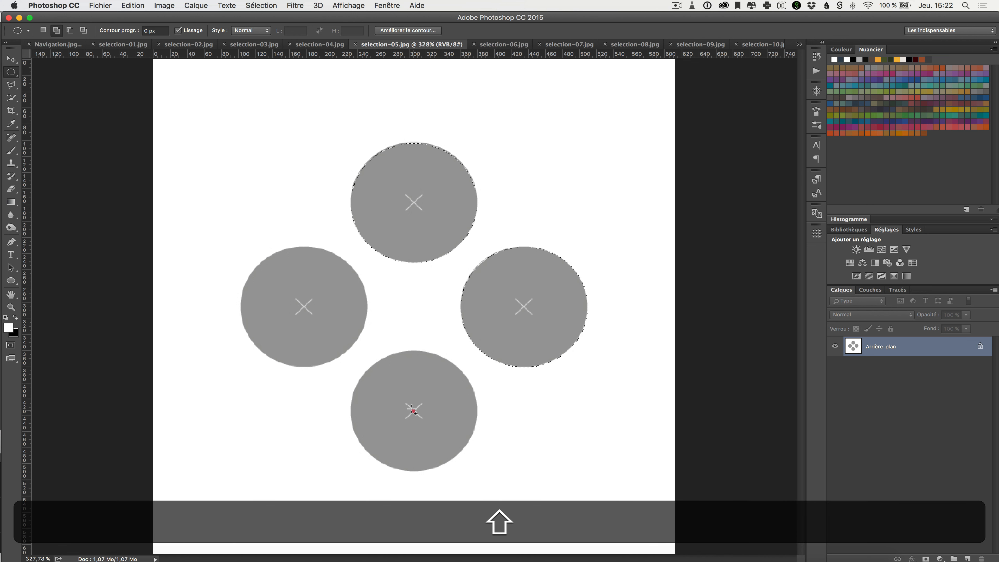
{"action": "left_click_drag", "start_coordinate": [413, 411], "coordinate": [475, 343]}
{"action": "scroll", "coordinate": [475, 343], "scroll_direction": "down", "scroll_amount": 8}
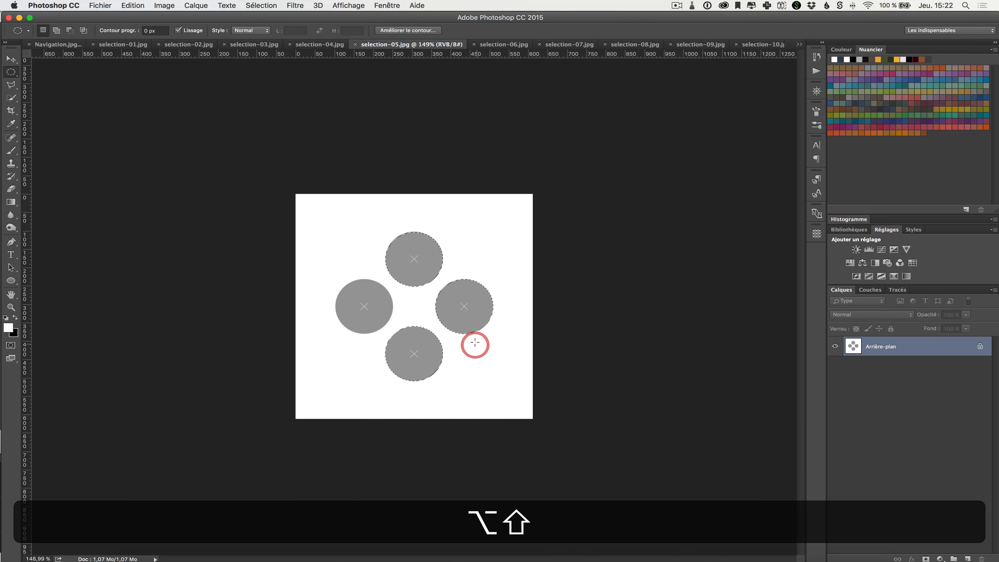
Add the left-hand grey circle with a circle-constrained Elliptical Marquee drawn from its centre cross and fill all four selected circles with black.
{"action": "key", "text": "super+0"}
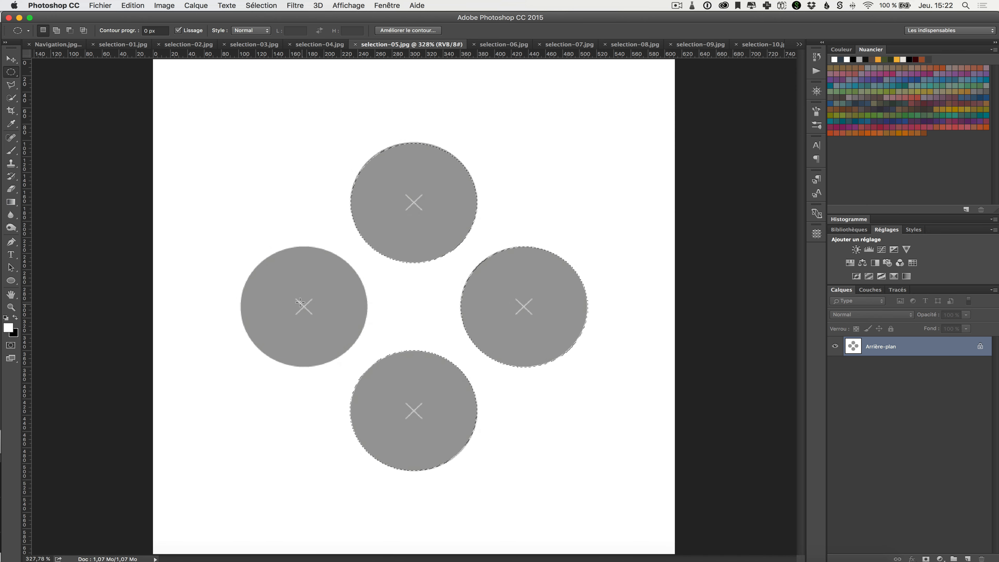
{"action": "key", "text": "shift"}
{"action": "mouse_move", "coordinate": [304, 307]}
{"action": "left_mouse_down"}
{"action": "mouse_move", "coordinate": [353, 268]}
{"action": "mouse_move", "coordinate": [379, 227]}
{"action": "mouse_move", "coordinate": [362, 241]}
{"action": "mouse_move", "coordinate": [374, 237]}
{"action": "left_mouse_up"}
{"action": "key", "text": "alt+shift"}
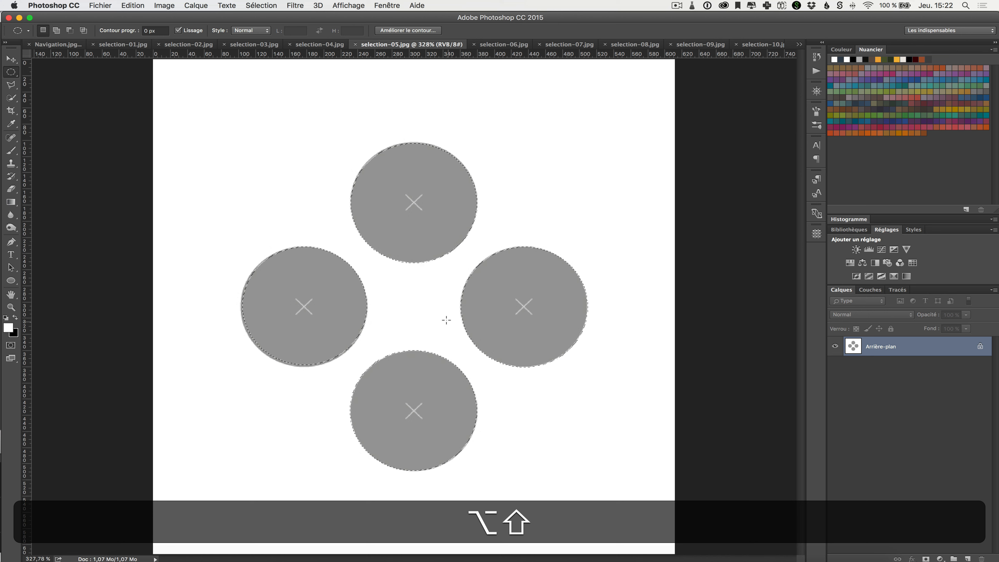
{"action": "key", "text": "super+BackSpace"}
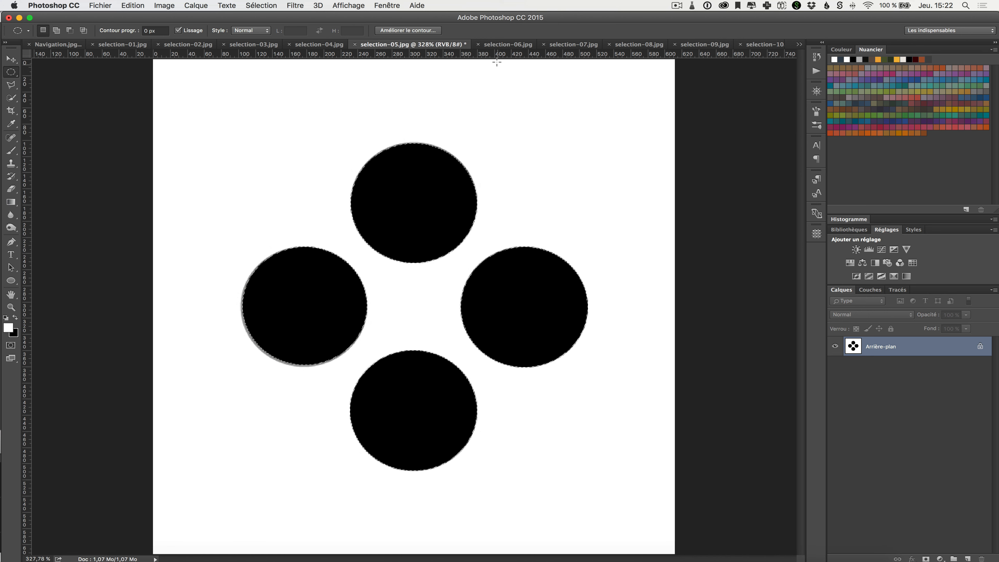
In selection-06.jpg, select the ring's outer circle with a circle-constrained Elliptical Marquee drawn from the centre cross.
{"action": "left_click", "coordinate": [510, 43]}
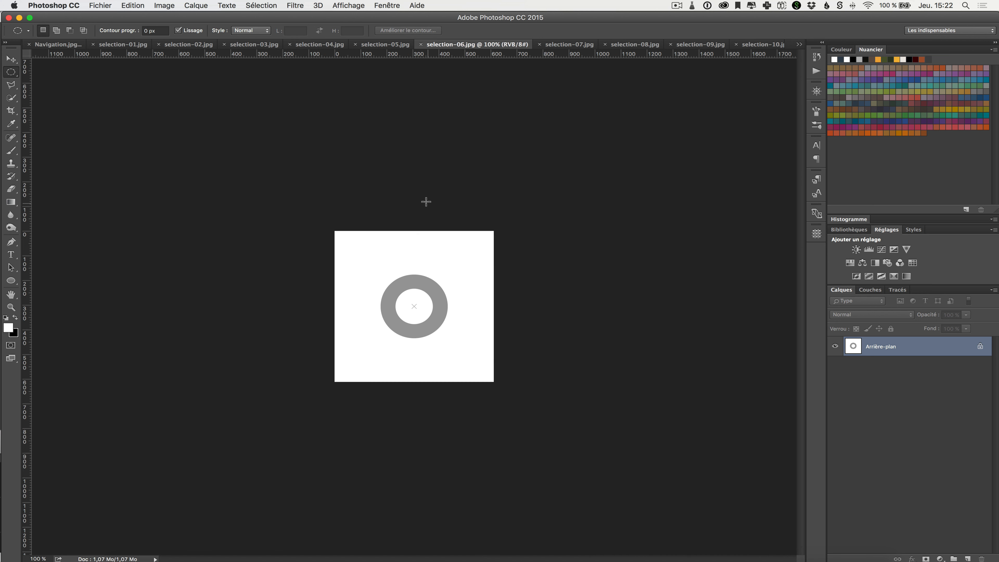
{"action": "key", "text": "super+0"}
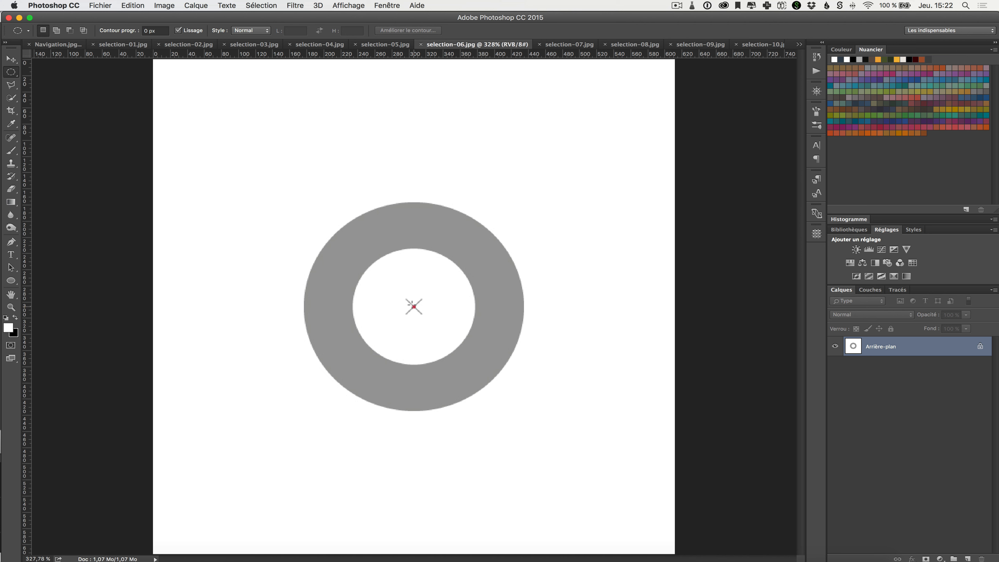
{"action": "left_click_drag", "start_coordinate": [414, 307], "coordinate": [548, 201]}
Subtract the ring's inner white circle, about 144 px across, with a circle-constrained marquee drawn from the centre and fill the ring selection with black.
{"action": "key", "text": "alt"}
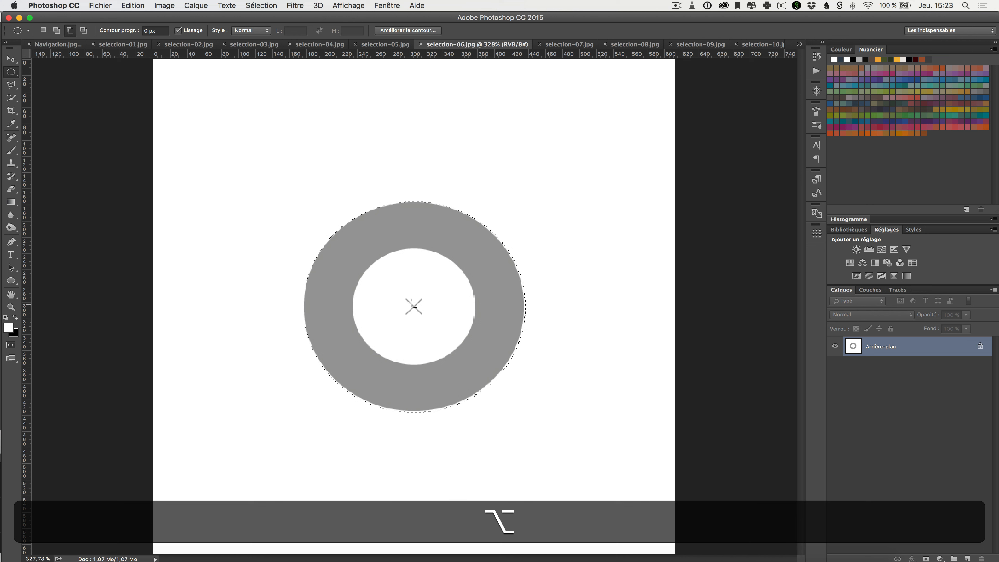
{"action": "left_click_drag", "start_coordinate": [419, 300], "coordinate": [475, 245]}
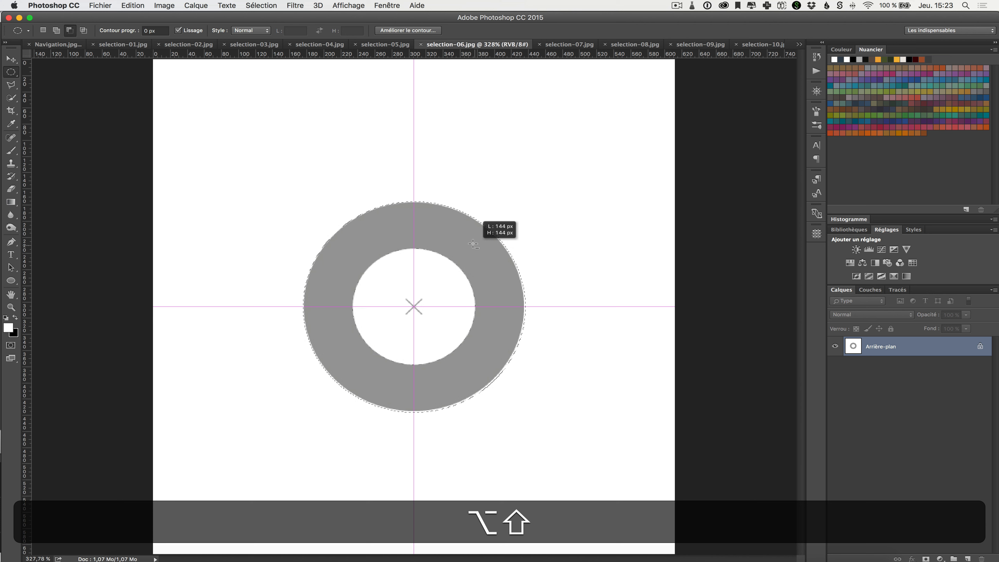
{"action": "left_click_drag", "start_coordinate": [474, 245], "coordinate": [474, 245]}
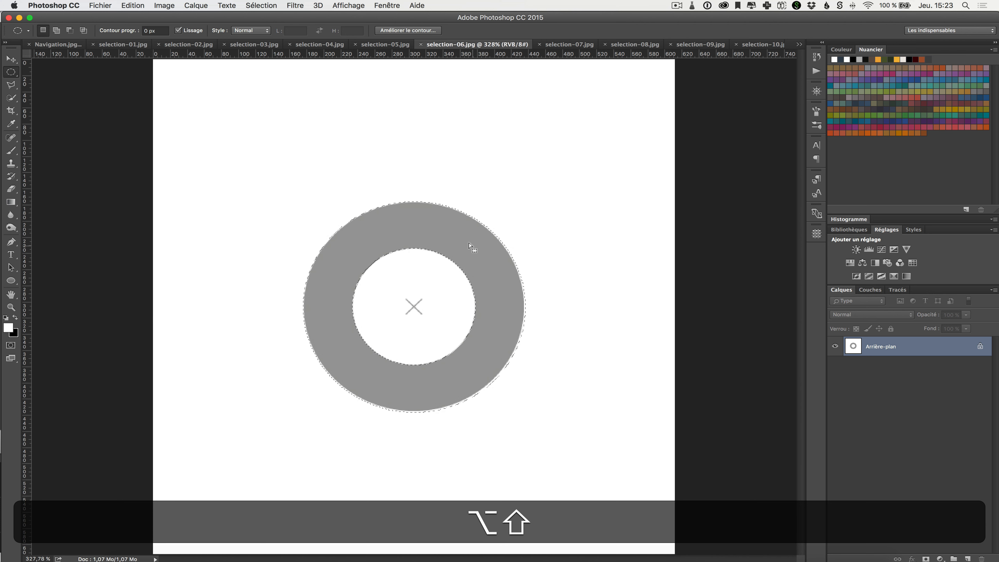
{"action": "key", "text": "super+BackSpace"}
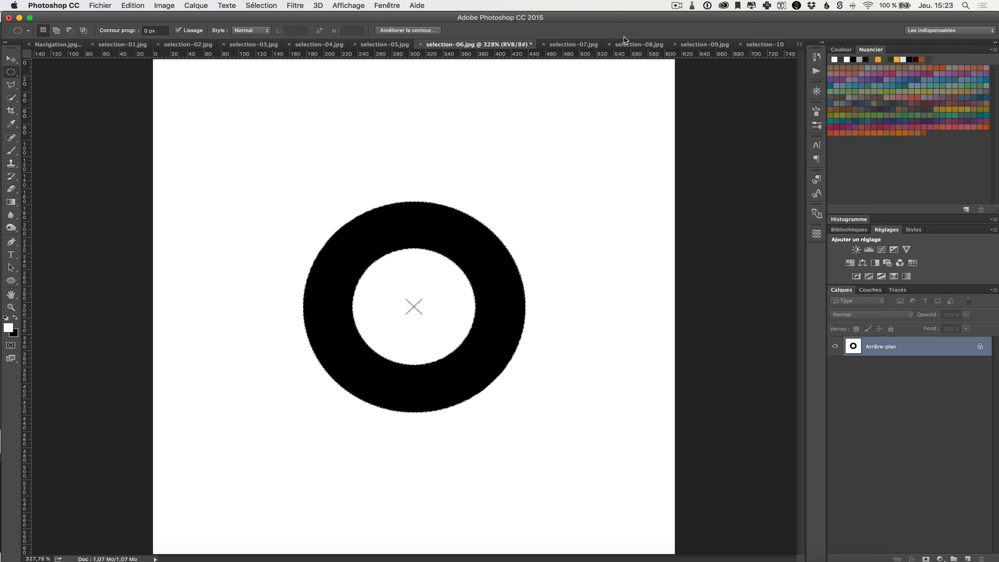
Switch to selection-07.jpg, fit the image in the window and activate the freehand Lasso tool.
{"action": "left_click", "coordinate": [567, 44]}
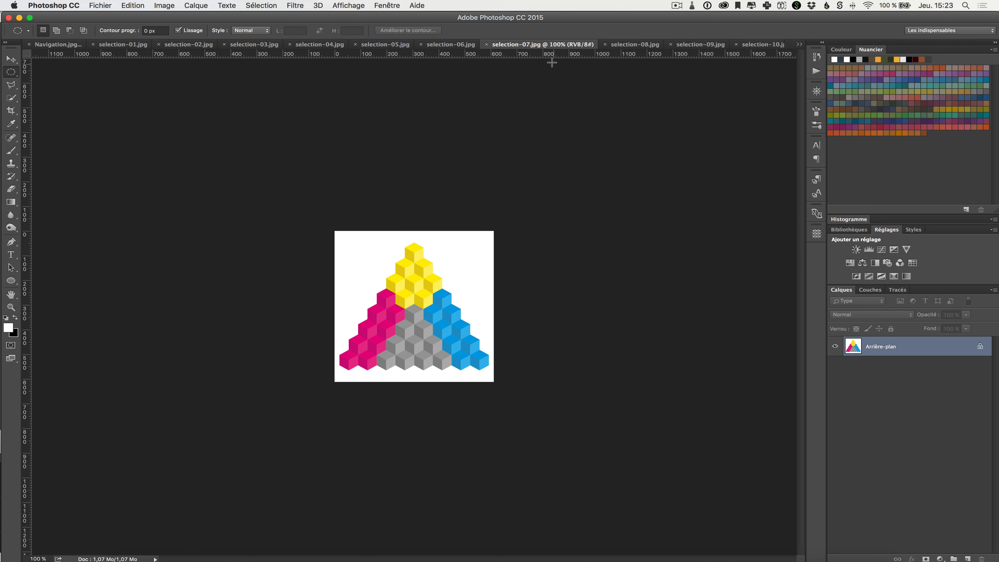
{"action": "key", "text": "super+0"}
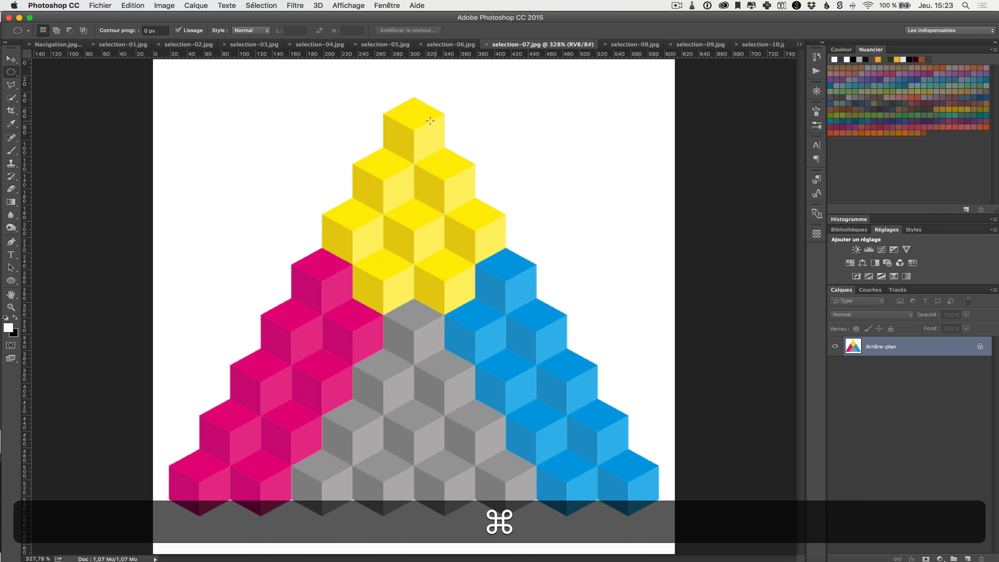
{"action": "left_click", "coordinate": [11, 88]}
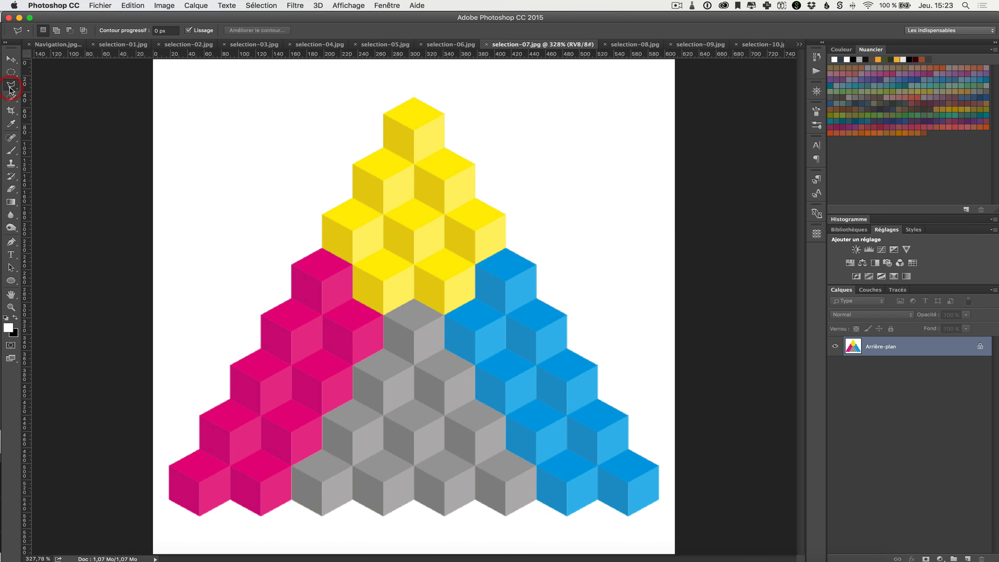
{"action": "left_click", "coordinate": [10, 89]}
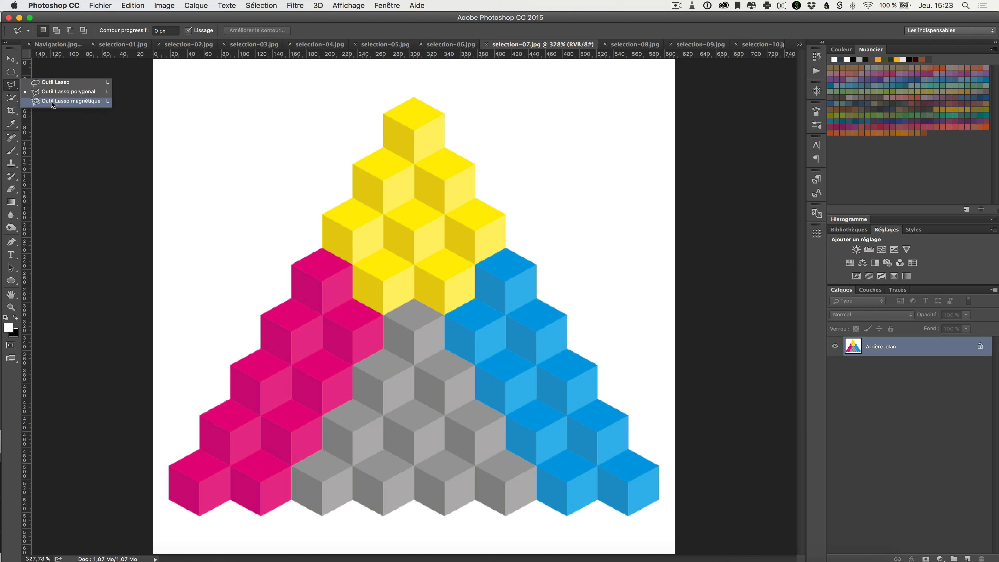
{"action": "left_click", "coordinate": [54, 81]}
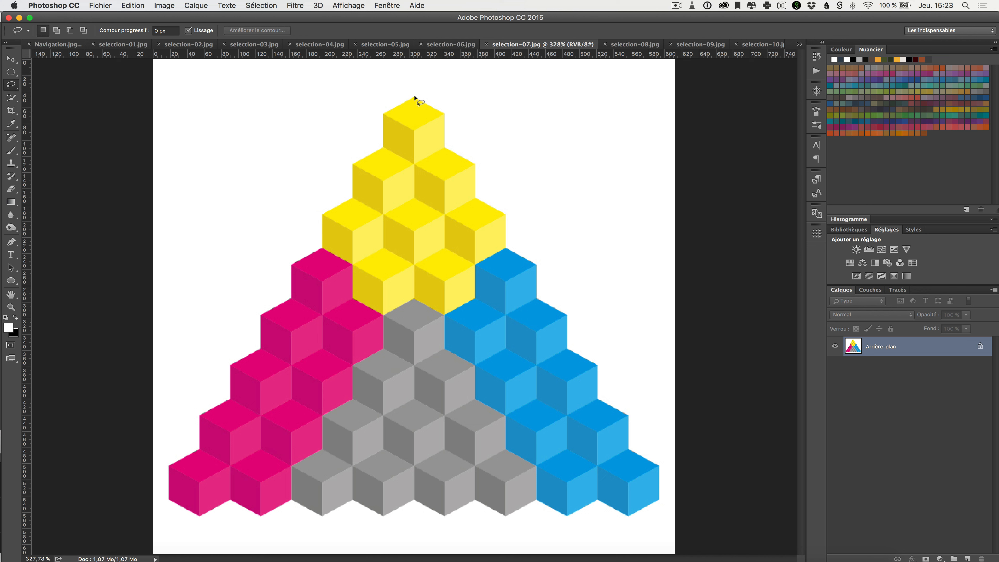
Trace a freehand Lasso selection around the topmost yellow cube and deselect it.
{"action": "mouse_move", "coordinate": [413, 95]}
{"action": "left_mouse_down"}
{"action": "mouse_move", "coordinate": [444, 112]}
{"action": "mouse_move", "coordinate": [446, 133]}
{"action": "mouse_move", "coordinate": [444, 149]}
{"action": "mouse_move", "coordinate": [413, 163]}
{"action": "mouse_move", "coordinate": [379, 145]}
{"action": "mouse_move", "coordinate": [380, 112]}
{"action": "mouse_move", "coordinate": [418, 95]}
{"action": "left_mouse_up"}
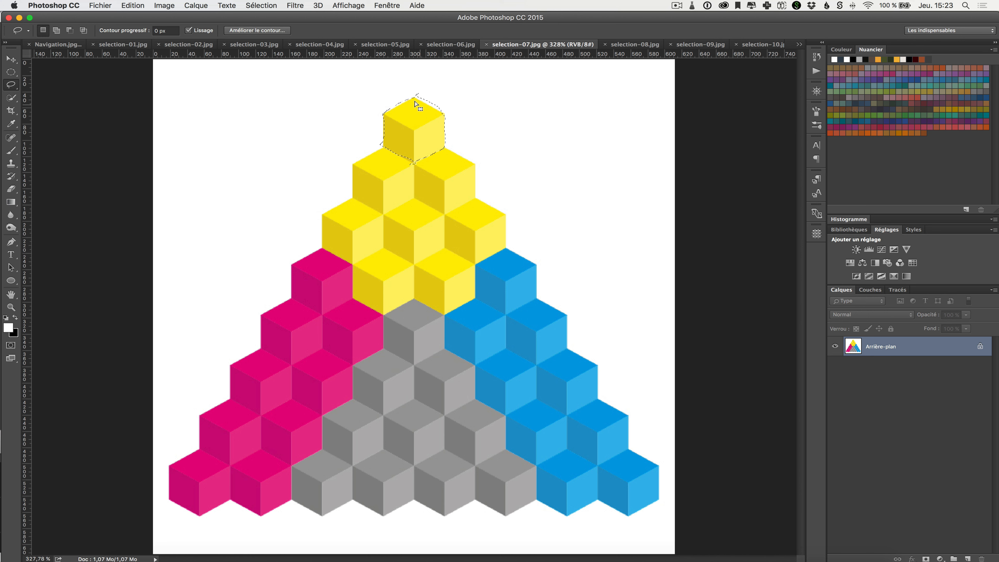
{"action": "key", "text": "super+d"}
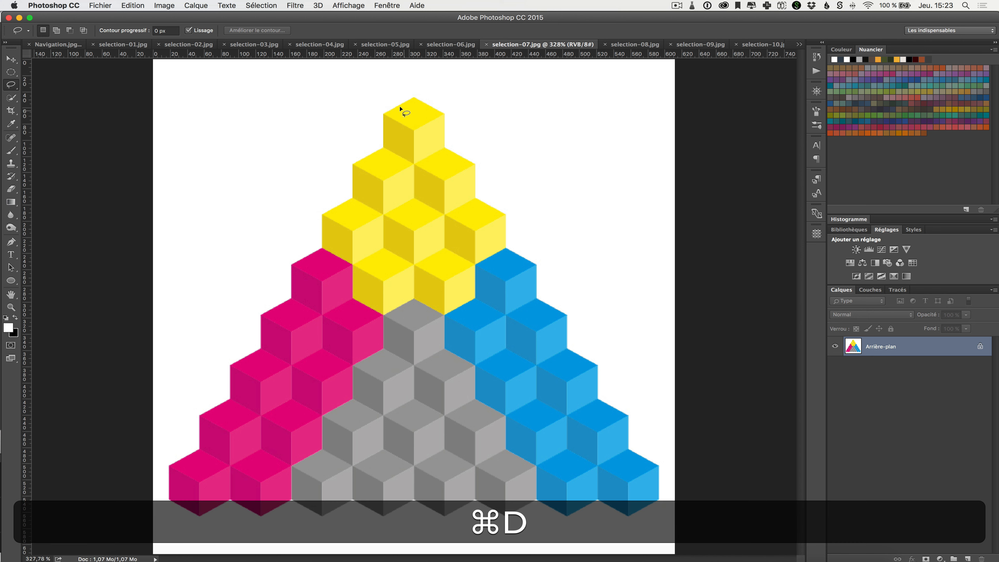
{"action": "key", "text": "ctrl"}
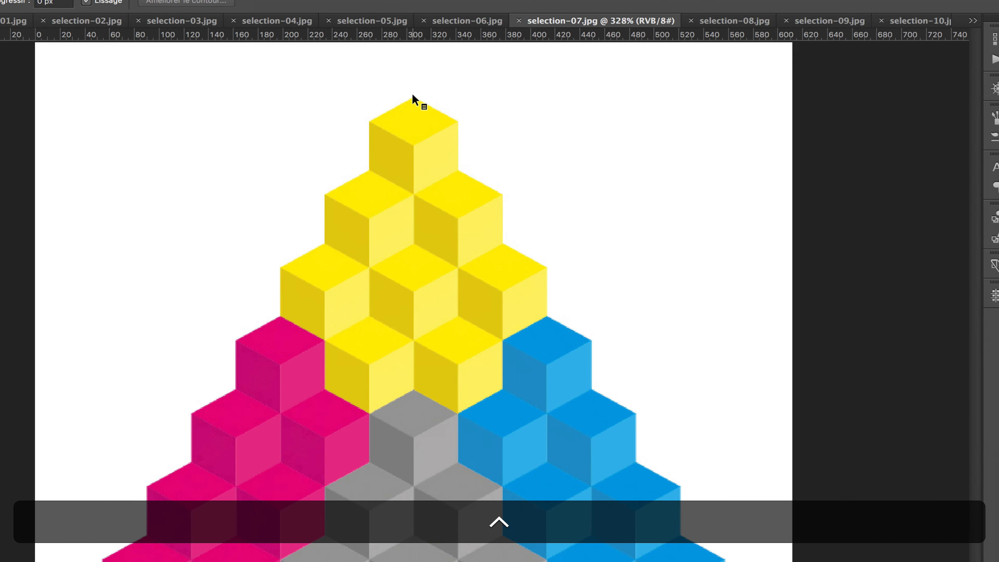
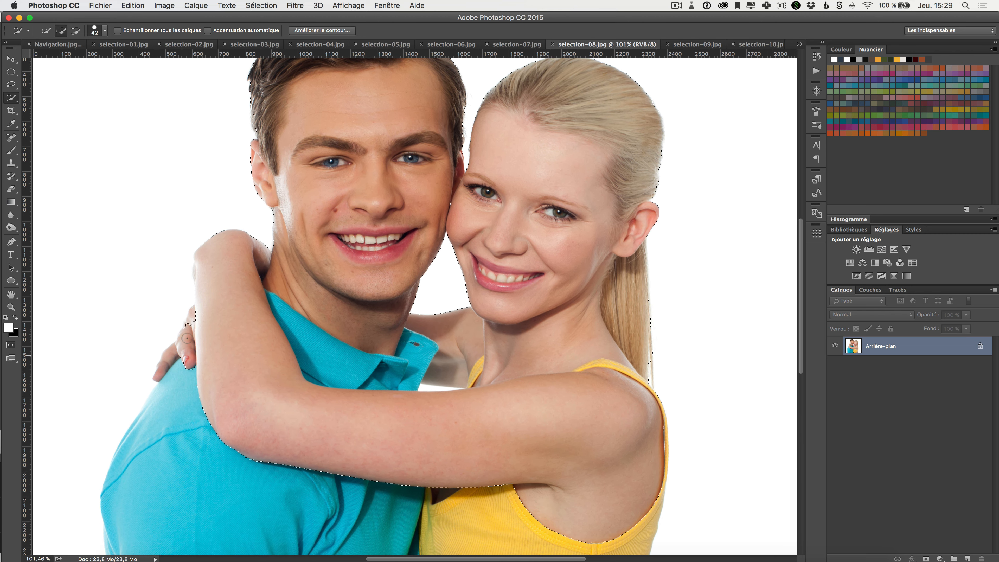
In selection-08.jpg, set the Quick Selection brush size to 202 px and add the man's blue shirt and the woman's yellow top to the selection.
{"action": "scroll", "coordinate": [270, 377], "scroll_direction": "down", "scroll_amount": 1}
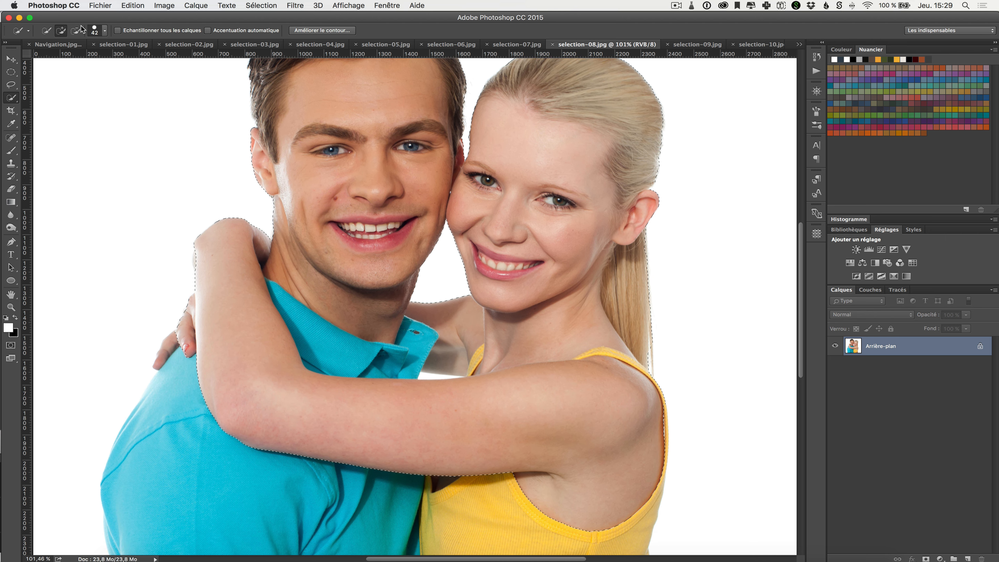
{"action": "left_click", "coordinate": [106, 31]}
{"action": "left_click_drag", "start_coordinate": [80, 58], "coordinate": [123, 58]}
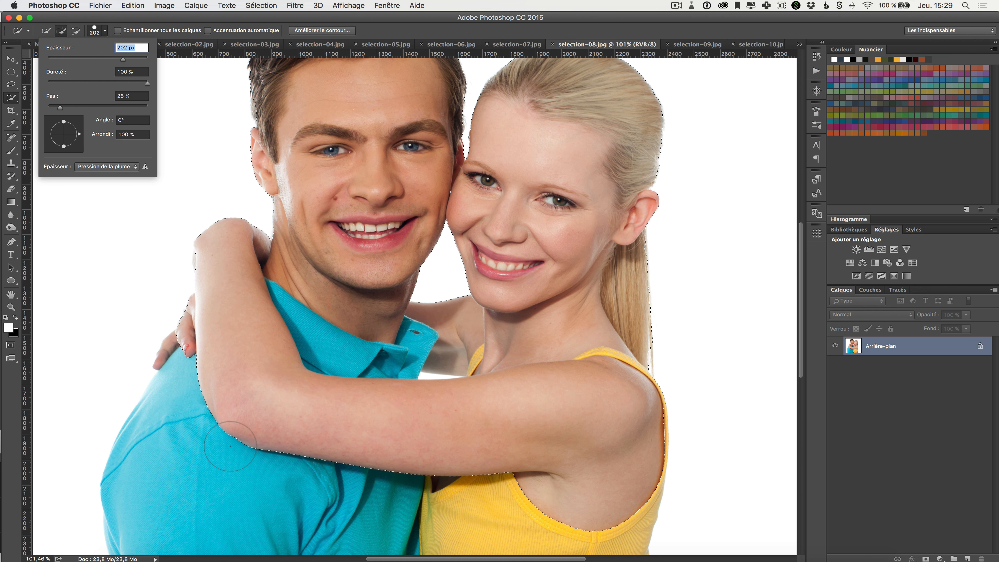
{"action": "scroll", "coordinate": [462, 503], "scroll_direction": "down", "scroll_amount": 3}
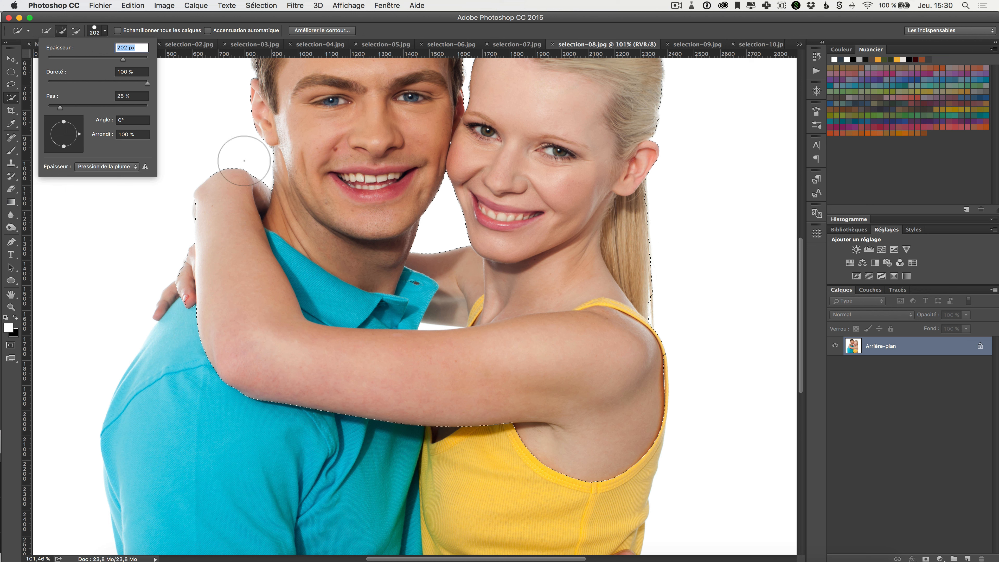
{"action": "scroll", "coordinate": [358, 280], "scroll_direction": "down", "scroll_amount": 6}
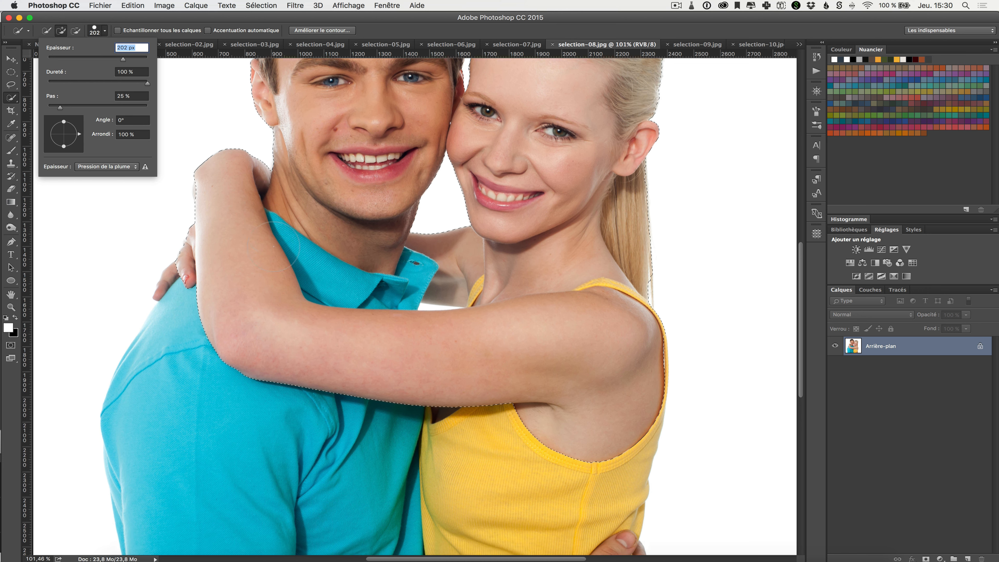
{"action": "mouse_move", "coordinate": [358, 280]}
{"action": "left_mouse_down"}
{"action": "mouse_move", "coordinate": [257, 371]}
{"action": "mouse_move", "coordinate": [410, 396]}
{"action": "mouse_move", "coordinate": [544, 308]}
{"action": "mouse_move", "coordinate": [559, 349]}
{"action": "mouse_move", "coordinate": [567, 431]}
{"action": "left_mouse_up"}
{"action": "scroll", "coordinate": [223, 223], "scroll_direction": "up", "scroll_amount": 3}
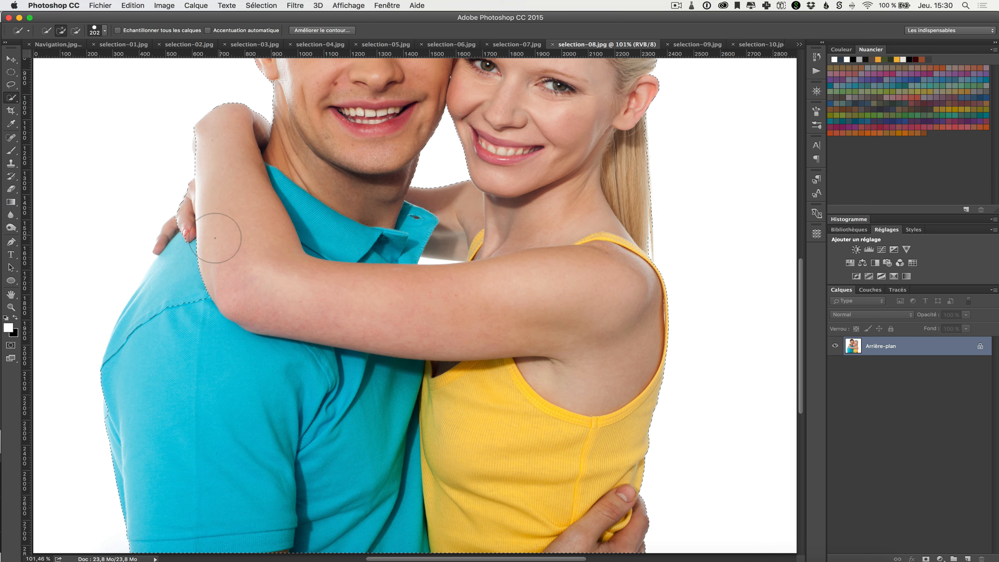
Set the Quick Selection brush size to 30 px, add the fingers on the man's shoulder to the selection and correct the shirt edge below them.
{"action": "left_click", "coordinate": [105, 30]}
{"action": "left_click_drag", "start_coordinate": [61, 59], "coordinate": [62, 57]}
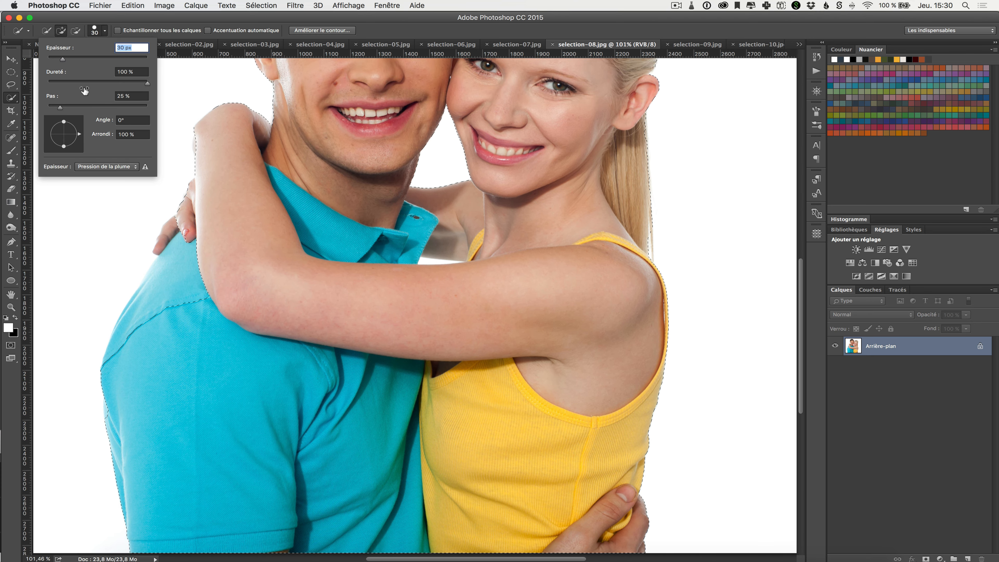
{"action": "left_click", "coordinate": [256, 19]}
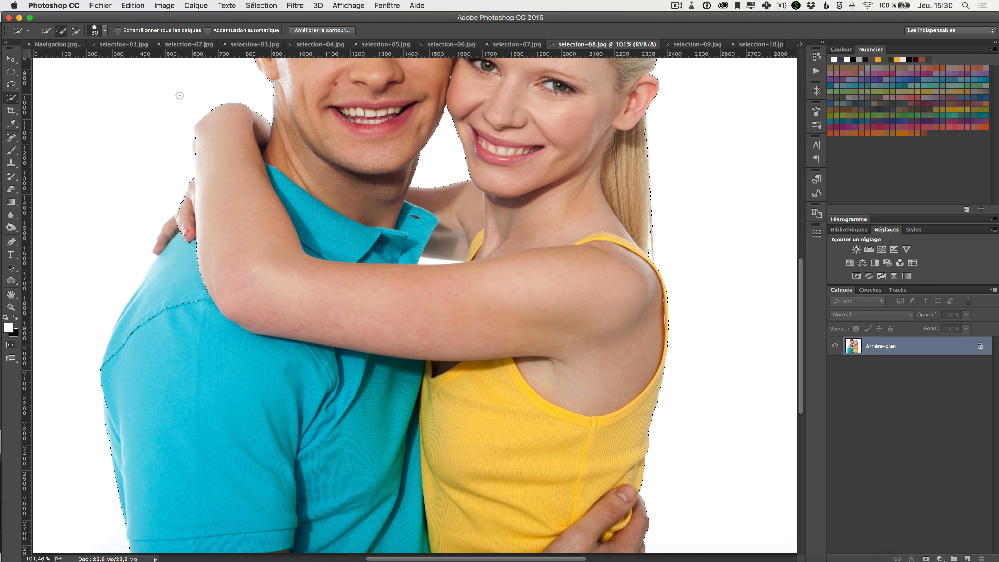
{"action": "scroll", "coordinate": [160, 238], "scroll_direction": "up", "scroll_amount": 10}
{"action": "left_click_drag", "start_coordinate": [136, 346], "coordinate": [216, 212]}
{"action": "scroll", "coordinate": [218, 214], "scroll_direction": "down", "scroll_amount": 5}
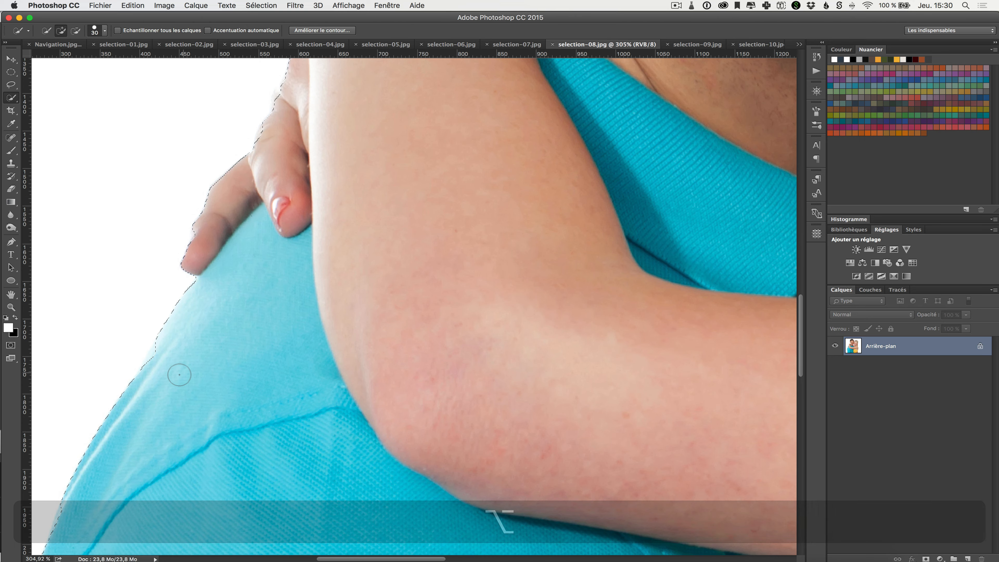
{"action": "left_click", "coordinate": [160, 357], "text": "alt"}
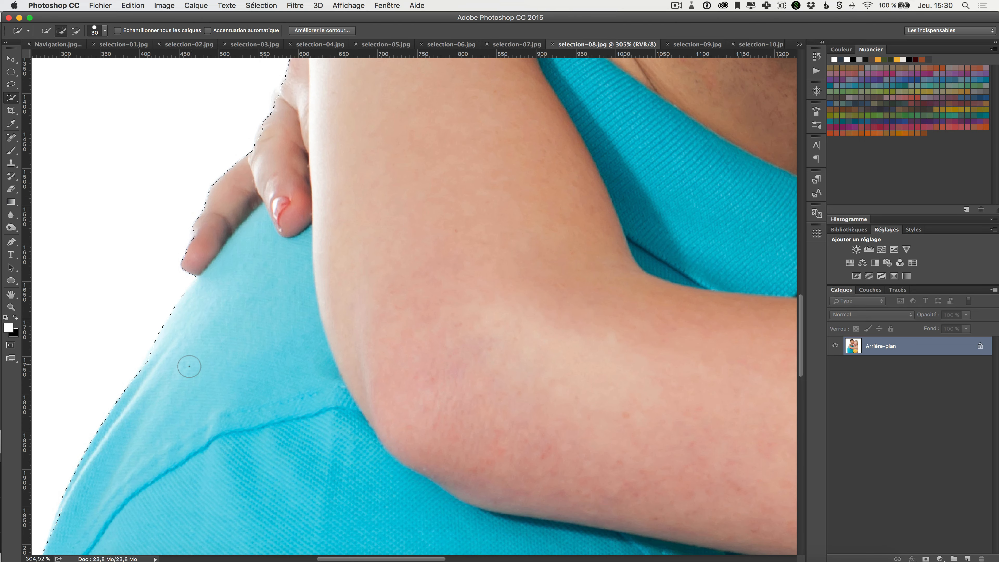
Subtract the outermost finger on the man's shoulder from the selection and paint it back in together with the adjoining shirt area.
{"action": "left_click", "coordinate": [296, 203]}
{"action": "left_click", "coordinate": [202, 244], "text": "alt"}
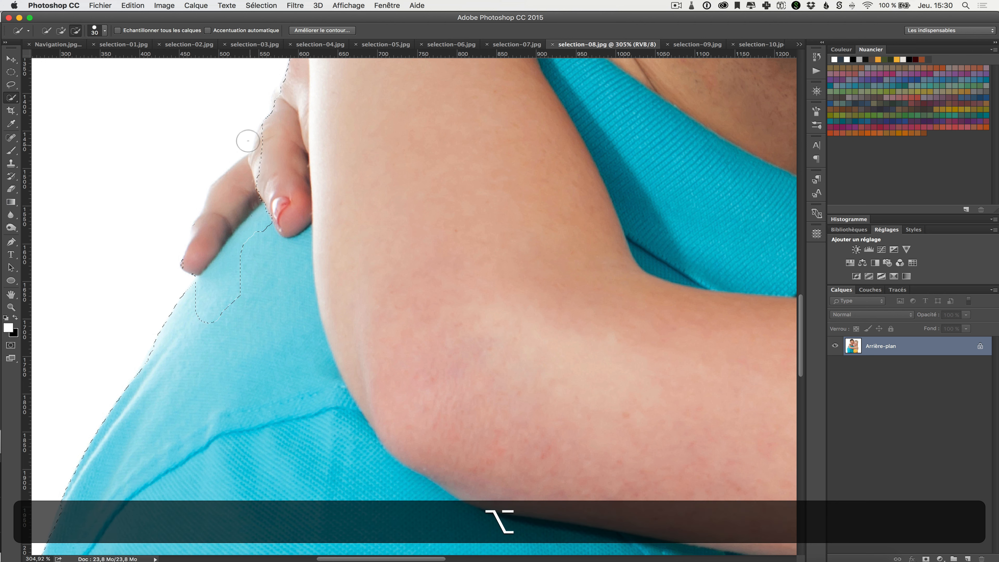
{"action": "left_click", "coordinate": [254, 169]}
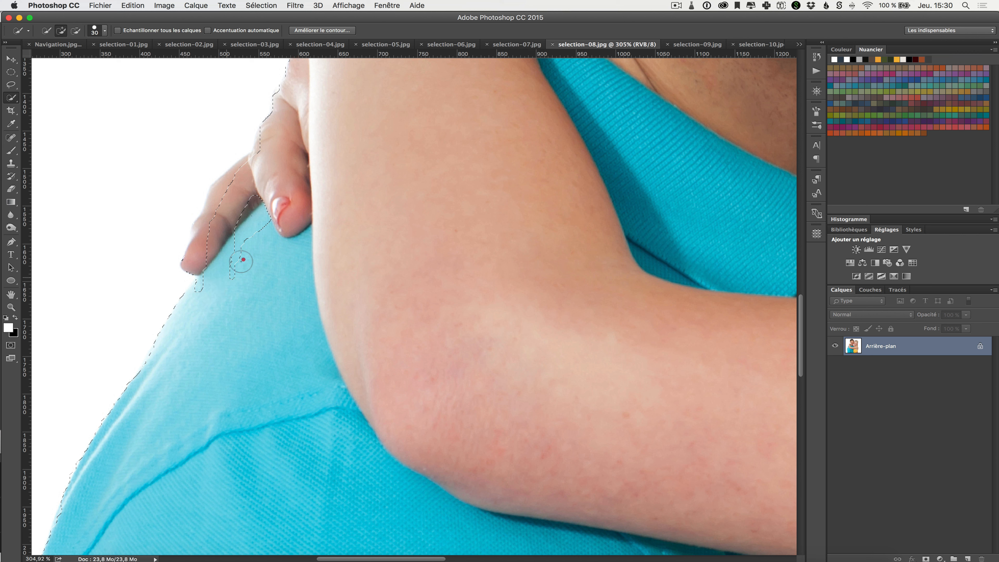
{"action": "left_click_drag", "start_coordinate": [243, 260], "coordinate": [267, 204]}
{"action": "left_click", "coordinate": [261, 158]}
Examine the selection outline around the whole couple and up close at the white gap between their faces.
{"action": "scroll", "coordinate": [407, 240], "scroll_direction": "down", "scroll_amount": 12, "text": "alt"}
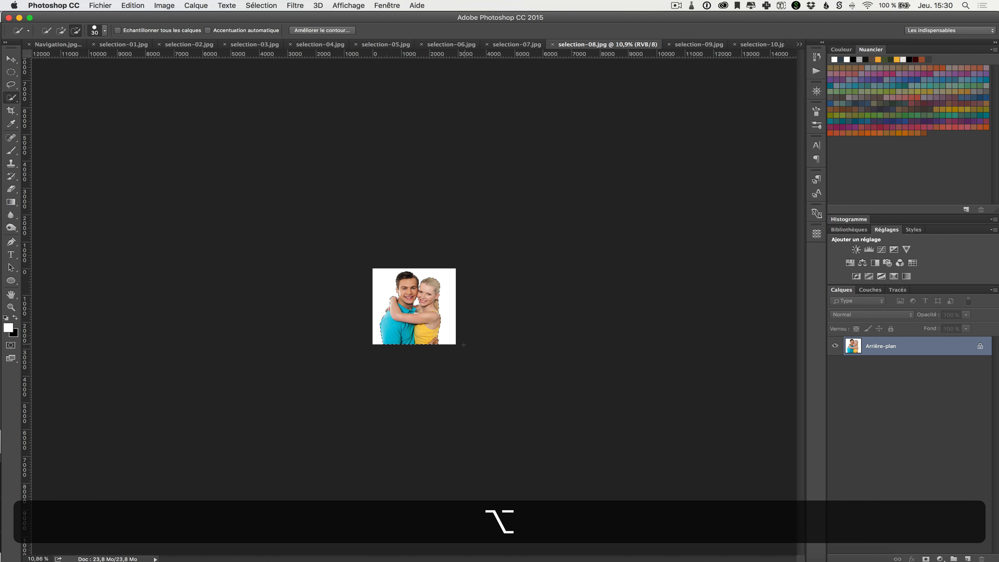
{"action": "scroll", "coordinate": [464, 345], "scroll_direction": "up", "scroll_amount": 6, "text": "alt"}
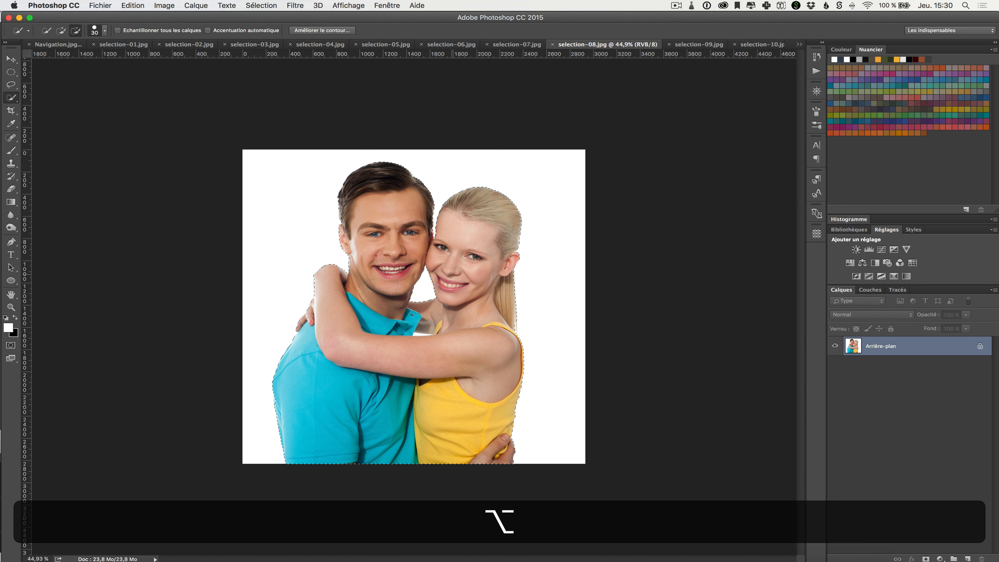
{"action": "scroll", "coordinate": [434, 294], "scroll_direction": "up", "scroll_amount": 5, "text": "alt"}
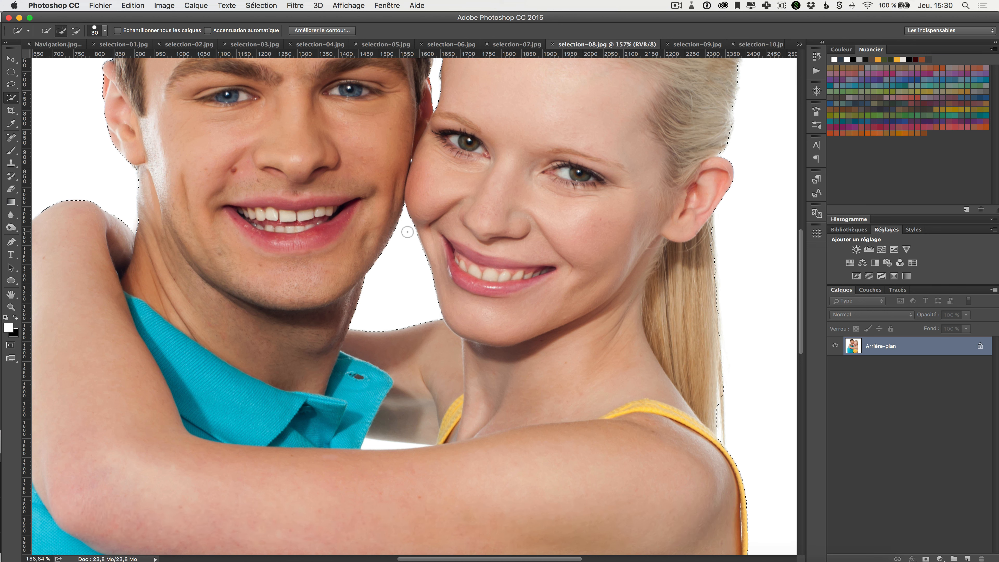
{"action": "key", "text": "alt"}
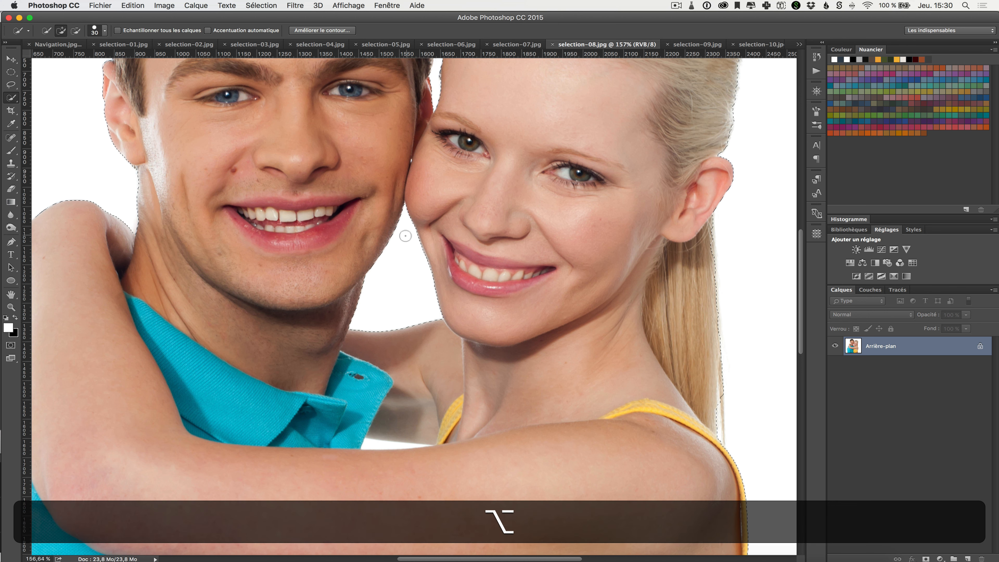
{"action": "key", "text": "alt"}
{"action": "scroll", "coordinate": [399, 250], "scroll_direction": "up", "scroll_amount": 5, "text": "alt"}
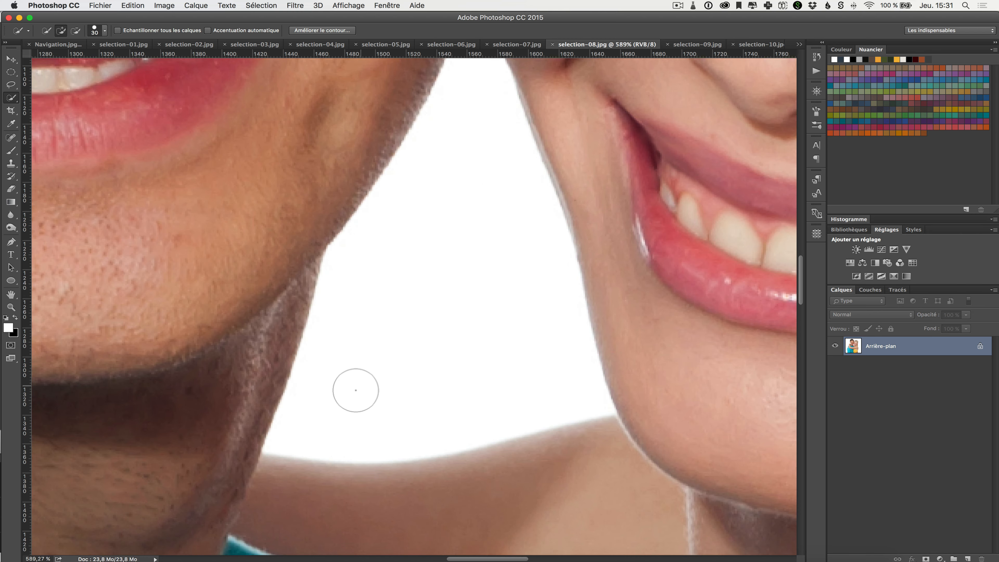
{"action": "scroll", "coordinate": [356, 390], "scroll_direction": "up", "scroll_amount": 3}
{"action": "scroll", "coordinate": [356, 390], "scroll_direction": "up", "scroll_amount": 5}
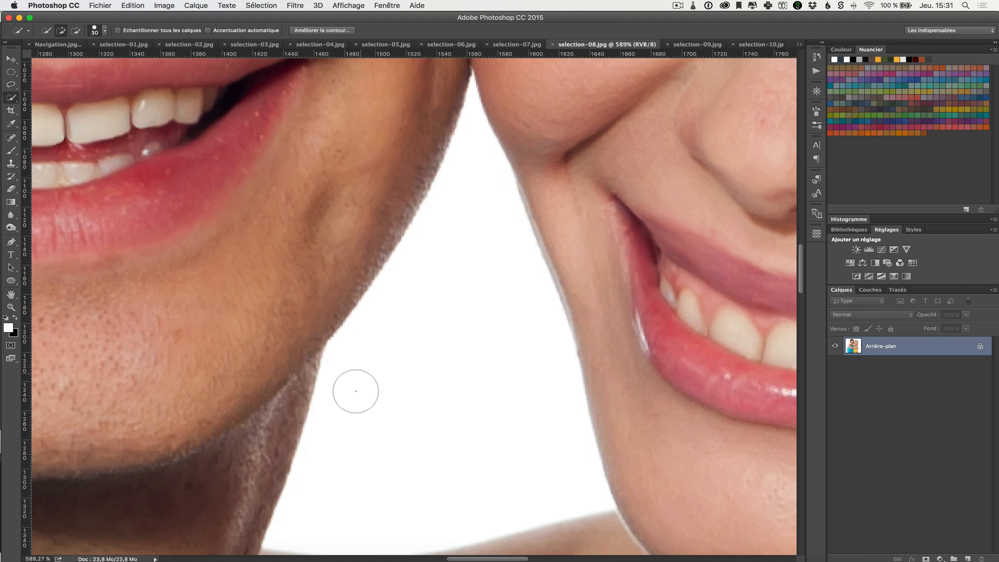
Subtract the white gap between the two faces from the selection and correct its lower edge along the woman's far shoulder.
{"action": "scroll", "coordinate": [356, 392], "scroll_direction": "down", "scroll_amount": 2}
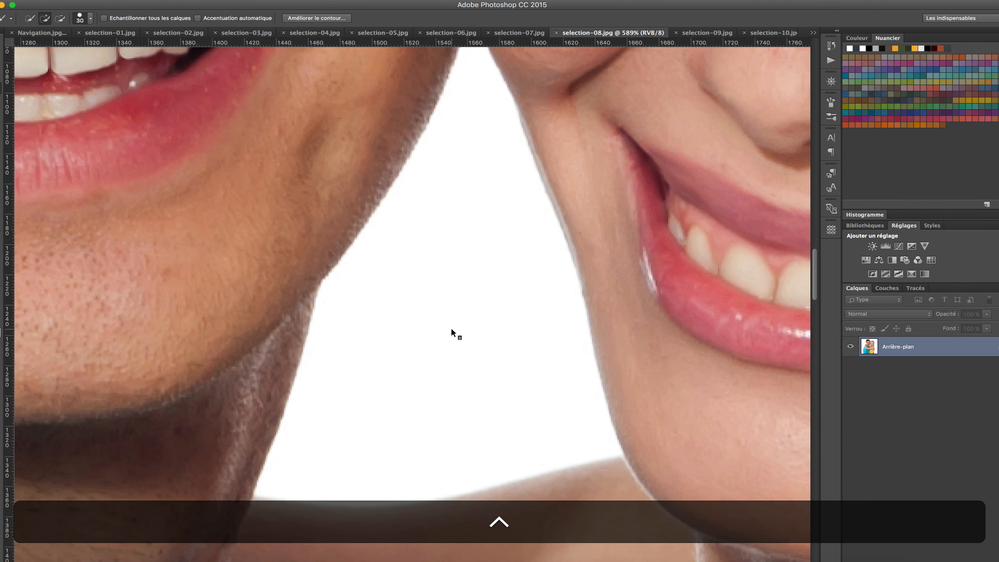
{"action": "scroll", "coordinate": [451, 329], "scroll_direction": "down", "scroll_amount": 5}
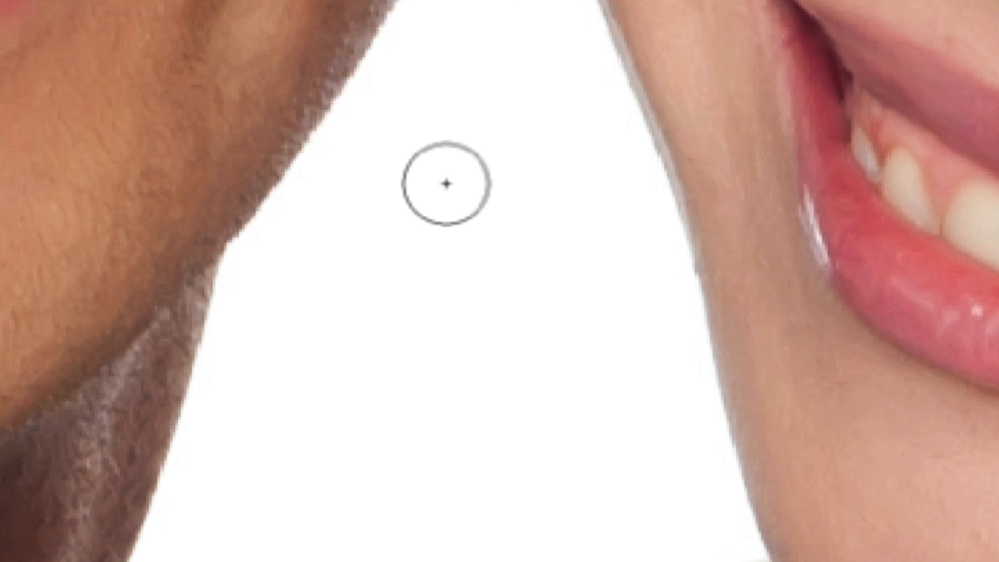
{"action": "key", "text": "alt"}
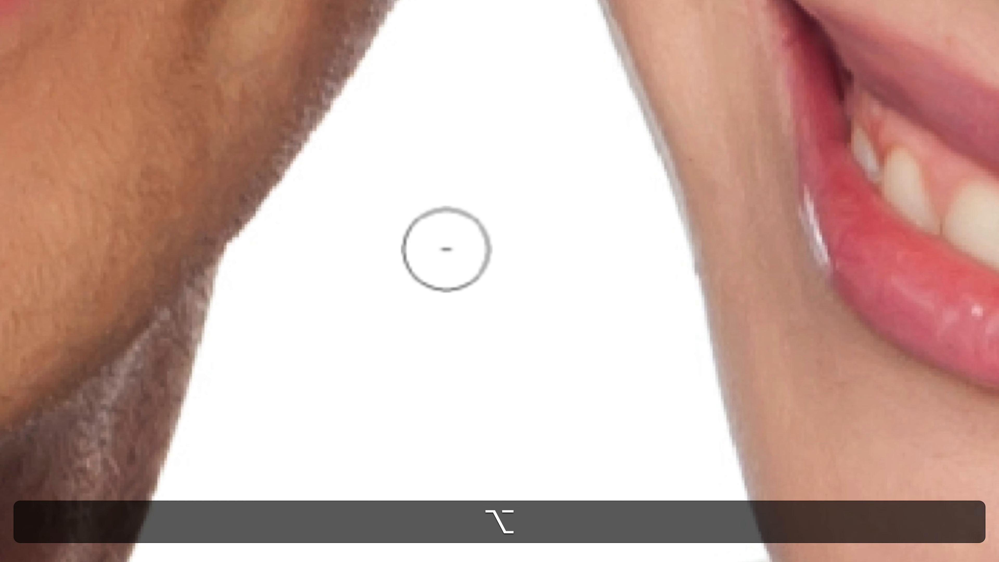
{"action": "left_click", "coordinate": [462, 174]}
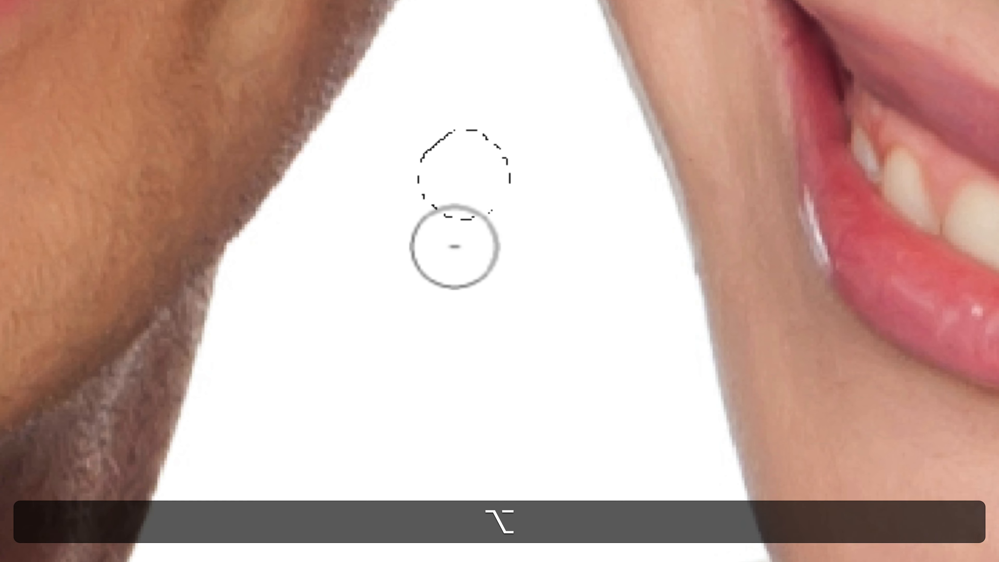
{"action": "left_click", "coordinate": [408, 263]}
{"action": "left_click", "coordinate": [531, 377]}
{"action": "mouse_move", "coordinate": [526, 383]}
{"action": "left_mouse_down"}
{"action": "mouse_move", "coordinate": [443, 370]}
{"action": "mouse_move", "coordinate": [469, 236]}
{"action": "mouse_move", "coordinate": [458, 181]}
{"action": "mouse_move", "coordinate": [493, 131]}
{"action": "mouse_move", "coordinate": [380, 223]}
{"action": "mouse_move", "coordinate": [290, 375]}
{"action": "left_mouse_up"}
{"action": "mouse_move", "coordinate": [484, 406]}
{"action": "left_mouse_down"}
{"action": "mouse_move", "coordinate": [582, 251]}
{"action": "mouse_move", "coordinate": [560, 178]}
{"action": "mouse_move", "coordinate": [632, 288]}
{"action": "mouse_move", "coordinate": [645, 390]}
{"action": "mouse_move", "coordinate": [689, 511]}
{"action": "mouse_move", "coordinate": [662, 469]}
{"action": "mouse_move", "coordinate": [660, 446]}
{"action": "mouse_move", "coordinate": [679, 440]}
{"action": "mouse_move", "coordinate": [618, 209]}
{"action": "mouse_move", "coordinate": [651, 362]}
{"action": "mouse_move", "coordinate": [626, 186]}
{"action": "mouse_move", "coordinate": [365, 205]}
{"action": "mouse_move", "coordinate": [294, 251]}
{"action": "mouse_move", "coordinate": [366, 136]}
{"action": "left_mouse_up"}
{"action": "scroll", "coordinate": [438, 306], "scroll_direction": "down", "scroll_amount": 5}
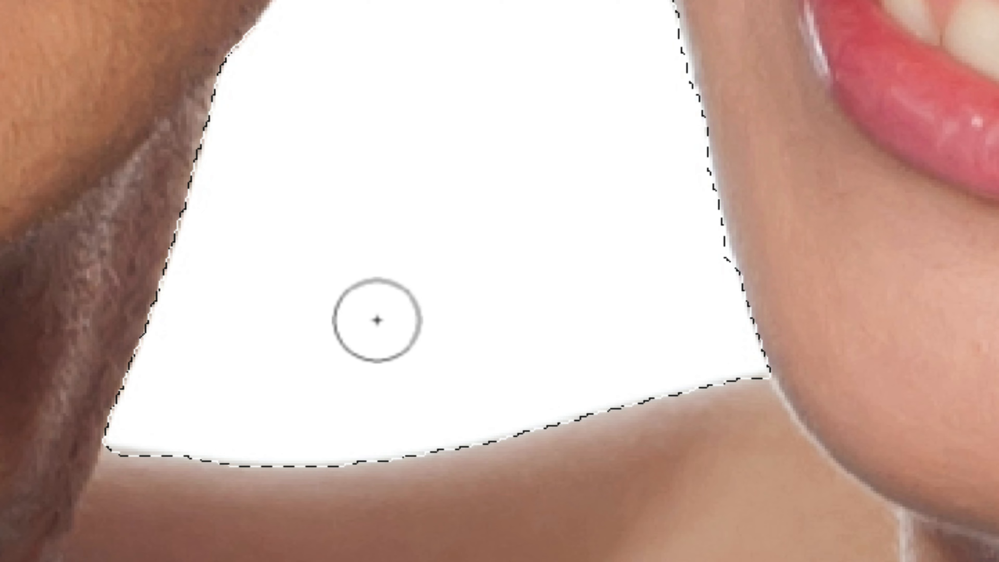
{"action": "mouse_move", "coordinate": [108, 508]}
{"action": "left_mouse_down"}
{"action": "mouse_move", "coordinate": [94, 493]}
{"action": "mouse_move", "coordinate": [116, 492]}
{"action": "mouse_move", "coordinate": [236, 505]}
{"action": "mouse_move", "coordinate": [153, 502]}
{"action": "mouse_move", "coordinate": [67, 479]}
{"action": "mouse_move", "coordinate": [109, 517]}
{"action": "mouse_move", "coordinate": [189, 535]}
{"action": "left_mouse_up"}
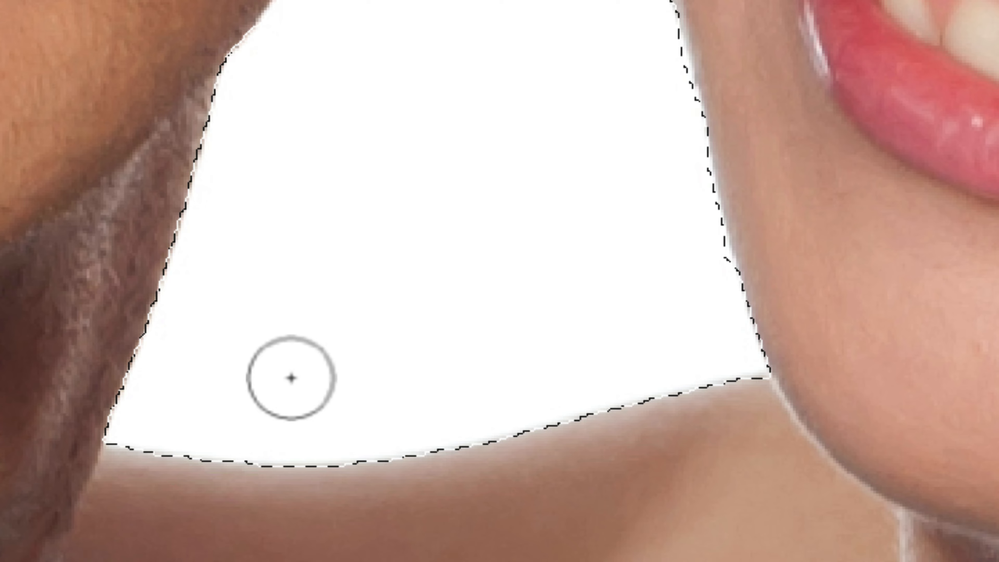
Clean up the narrow upper tip of the gap by subtracting the white and adding the cheek and jaw edges back to the selection.
{"action": "scroll", "coordinate": [290, 380], "scroll_direction": "up", "scroll_amount": 10}
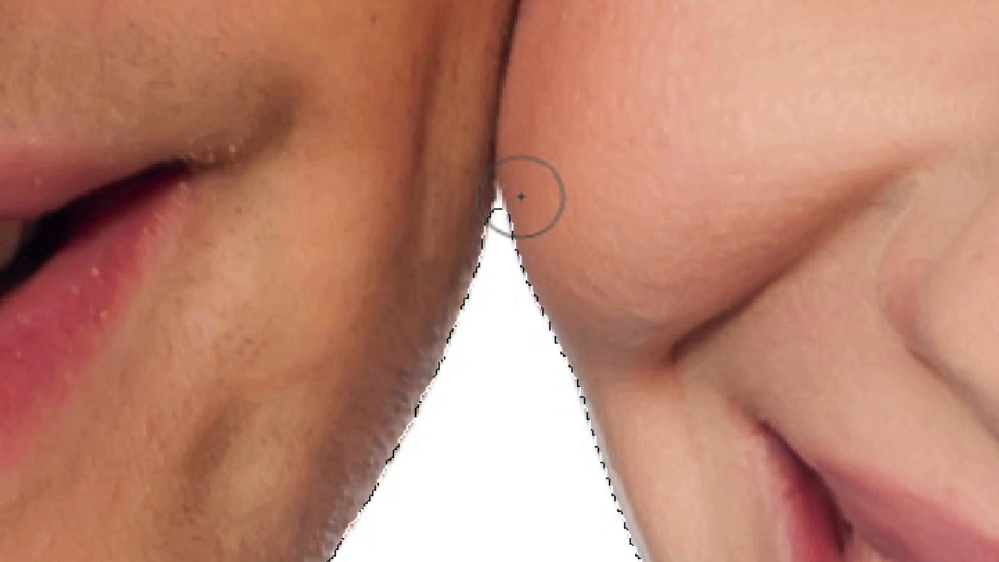
{"action": "left_click", "coordinate": [495, 196], "text": "alt"}
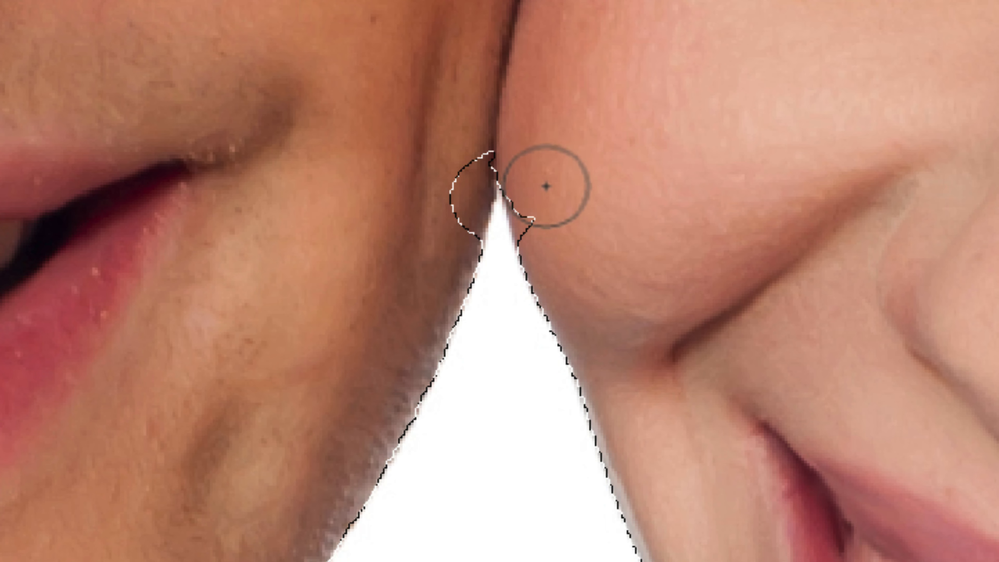
{"action": "left_click", "coordinate": [548, 202]}
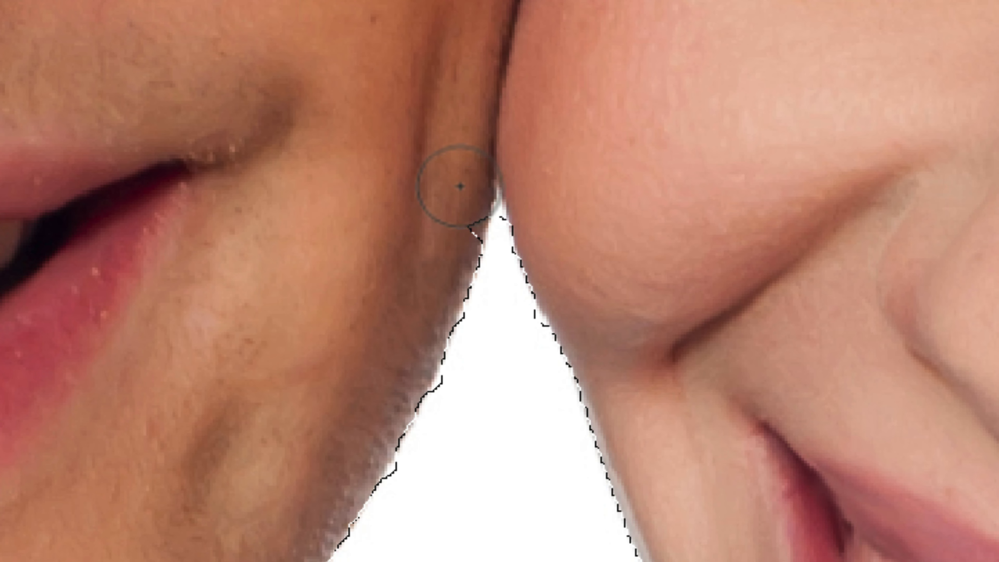
{"action": "left_click", "coordinate": [494, 213], "text": "alt"}
{"action": "left_click", "coordinate": [495, 214]}
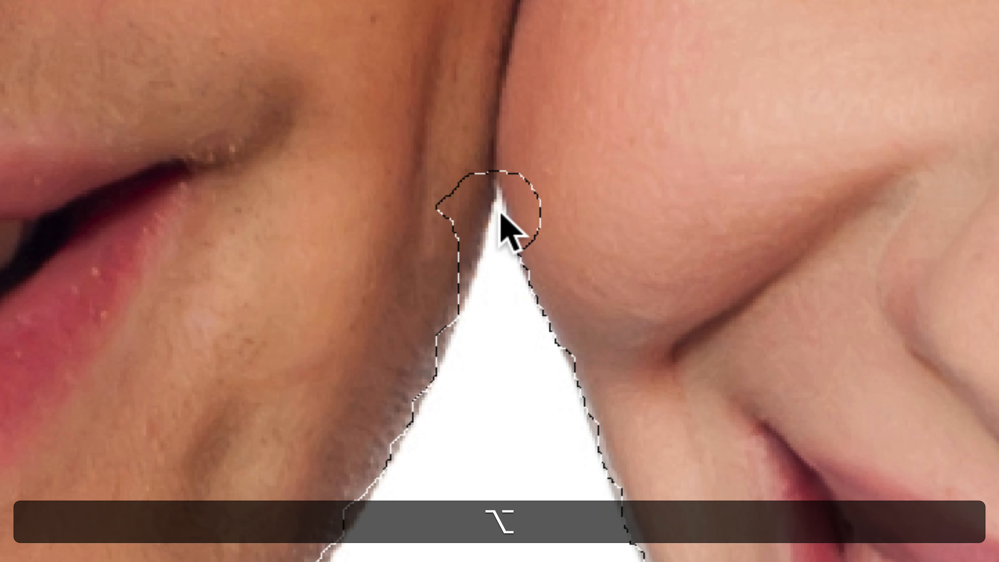
{"action": "left_click", "coordinate": [553, 226]}
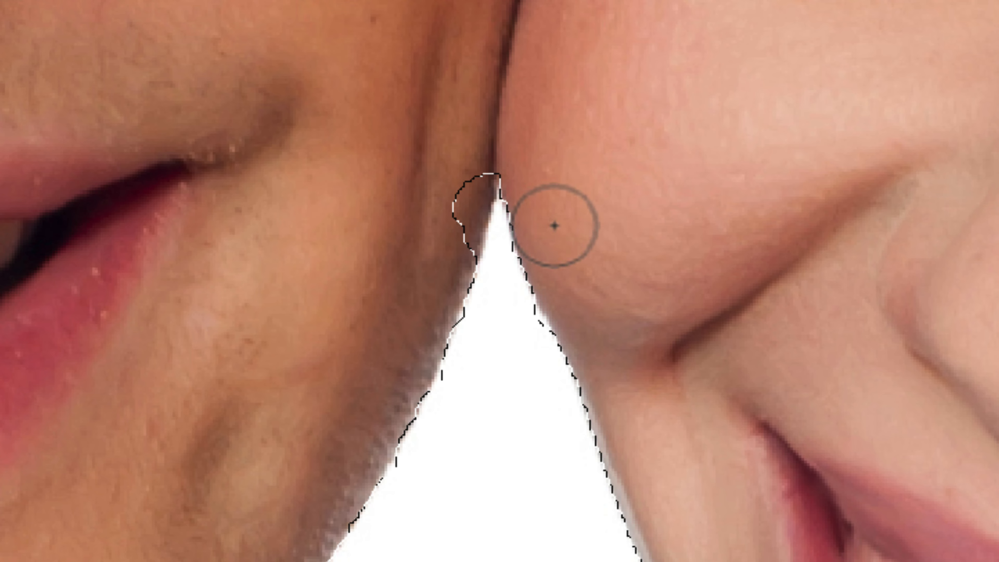
{"action": "left_click", "coordinate": [451, 183]}
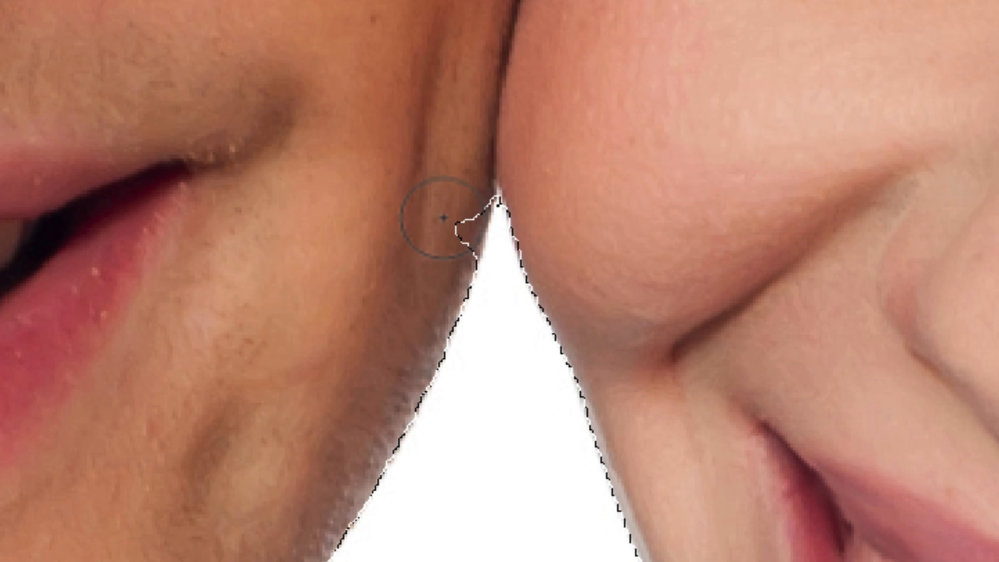
{"action": "left_click", "coordinate": [443, 218], "text": "alt"}
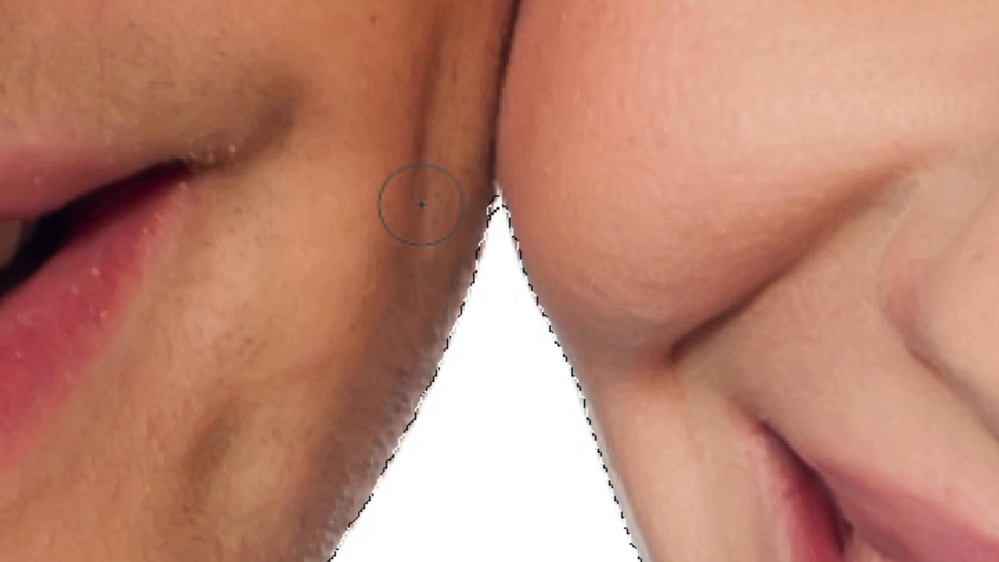
Set the Quick Selection brush size to 13 px and subtract the white sliver between the shirt collar and the woman's forearm.
{"action": "scroll", "coordinate": [422, 205], "scroll_direction": "down", "scroll_amount": 10}
{"action": "scroll", "coordinate": [252, 168], "scroll_direction": "up", "scroll_amount": 3}
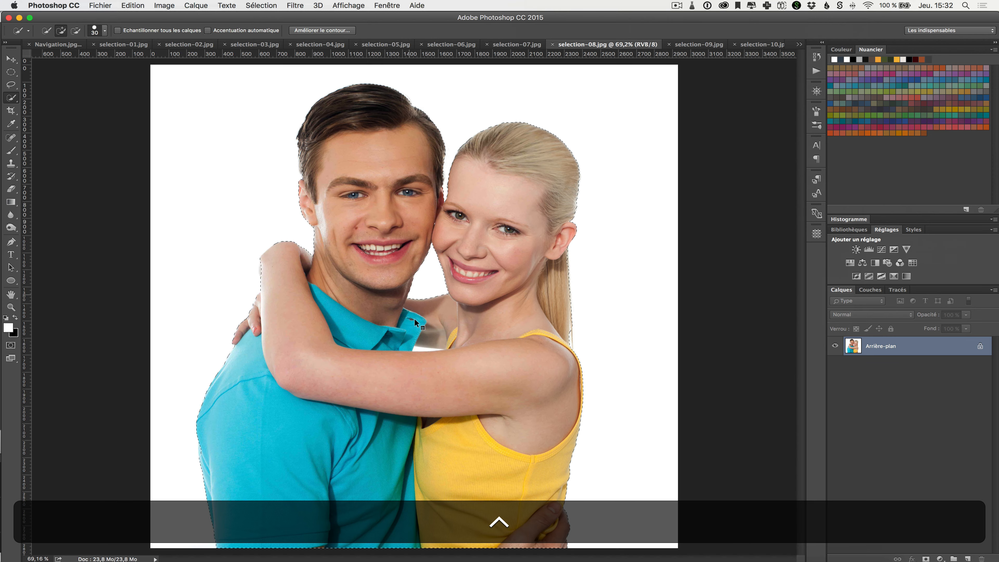
{"action": "scroll", "coordinate": [418, 356], "scroll_direction": "up", "scroll_amount": 5}
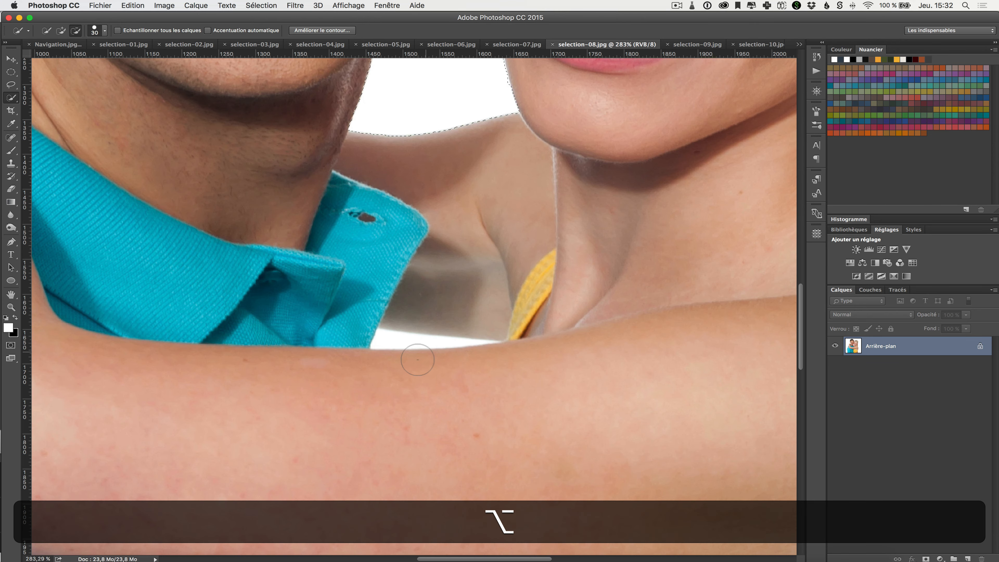
{"action": "scroll", "coordinate": [418, 359], "scroll_direction": "up", "scroll_amount": 5}
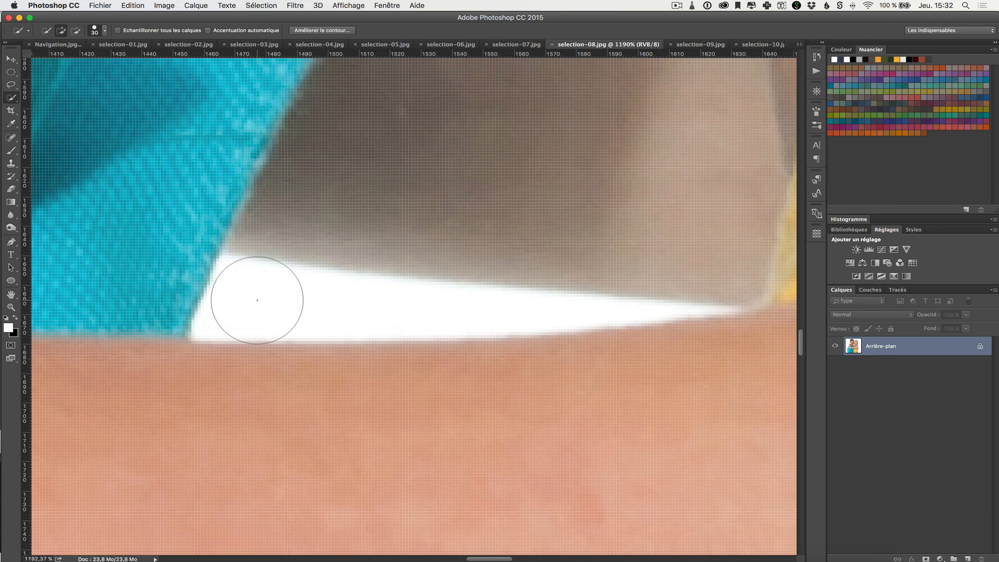
{"action": "left_click", "coordinate": [104, 31]}
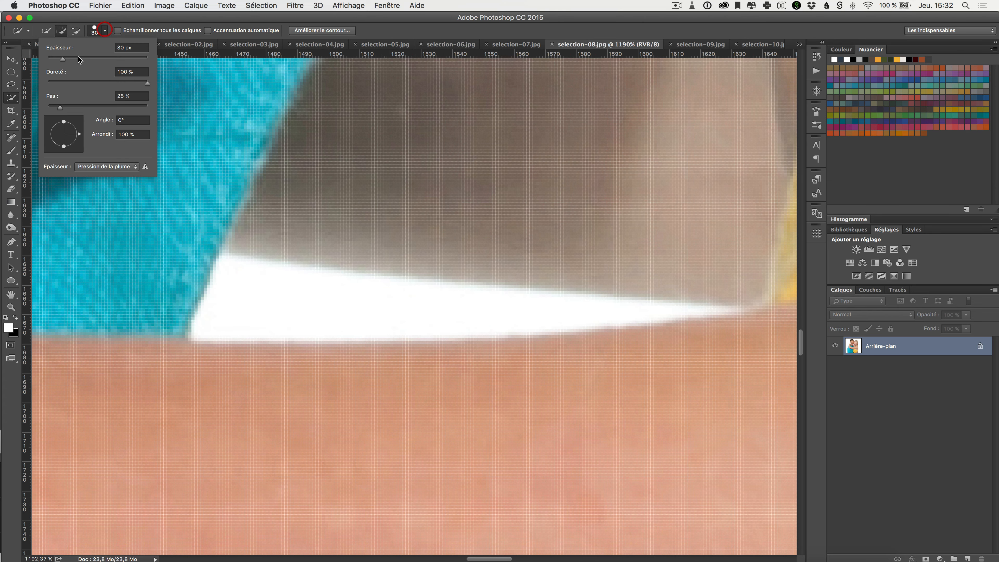
{"action": "left_click_drag", "start_coordinate": [55, 61], "coordinate": [53, 59]}
{"action": "left_click_drag", "start_coordinate": [306, 307], "coordinate": [255, 301]}
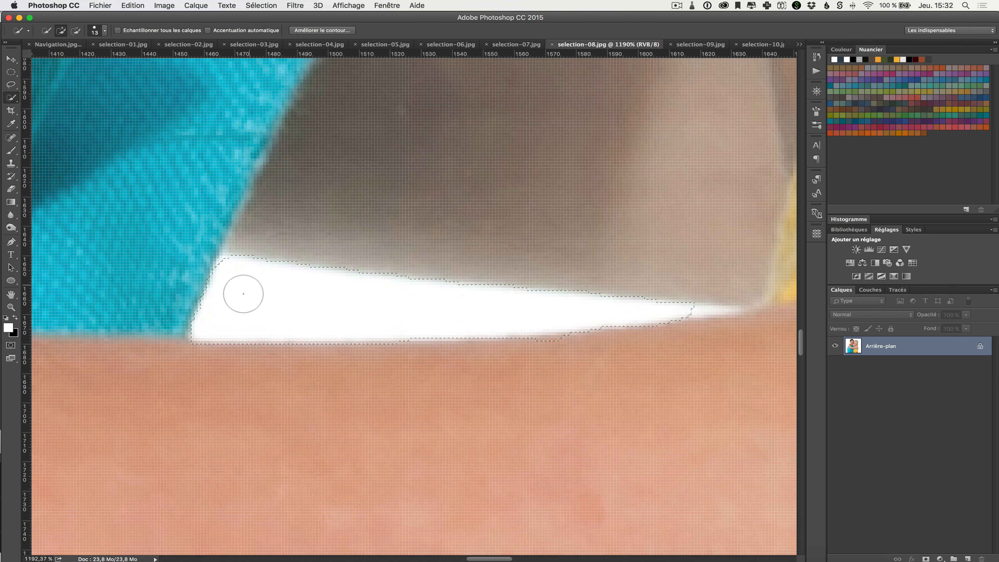
Subtract the sliver's thin pointed end near the yellow strap and correct the overshoot along its upper edge.
{"action": "mouse_move", "coordinate": [669, 307]}
{"action": "left_mouse_down"}
{"action": "mouse_move", "coordinate": [696, 313]}
{"action": "mouse_move", "coordinate": [716, 340]}
{"action": "mouse_move", "coordinate": [727, 322]}
{"action": "mouse_move", "coordinate": [743, 329]}
{"action": "mouse_move", "coordinate": [700, 346]}
{"action": "mouse_move", "coordinate": [707, 341]}
{"action": "left_mouse_up"}
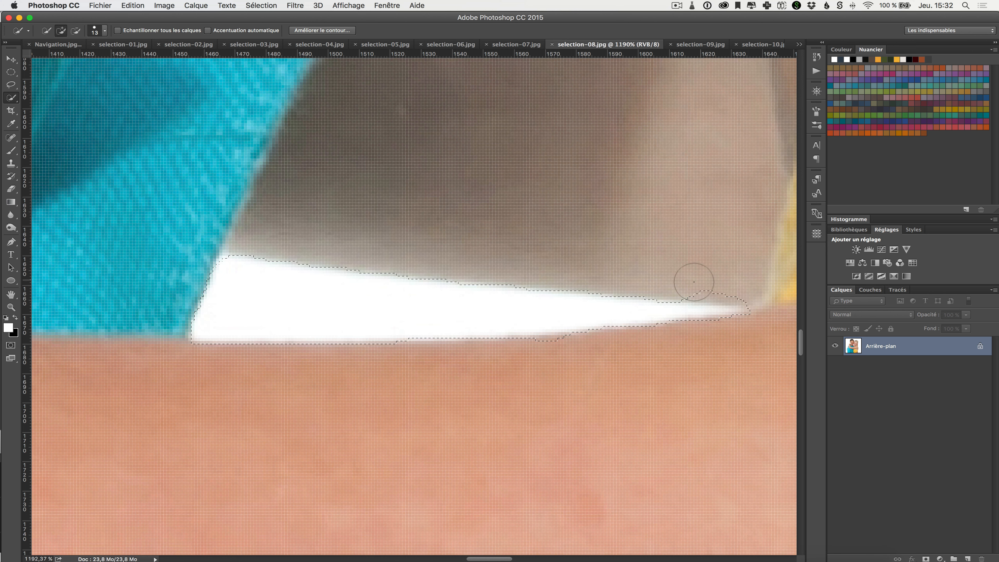
{"action": "key", "text": "alt"}
{"action": "mouse_move", "coordinate": [698, 283]}
{"action": "left_mouse_down"}
{"action": "mouse_move", "coordinate": [754, 281]}
{"action": "mouse_move", "coordinate": [690, 277]}
{"action": "left_mouse_up"}
{"action": "scroll", "coordinate": [262, 233], "scroll_direction": "down", "scroll_amount": 10}
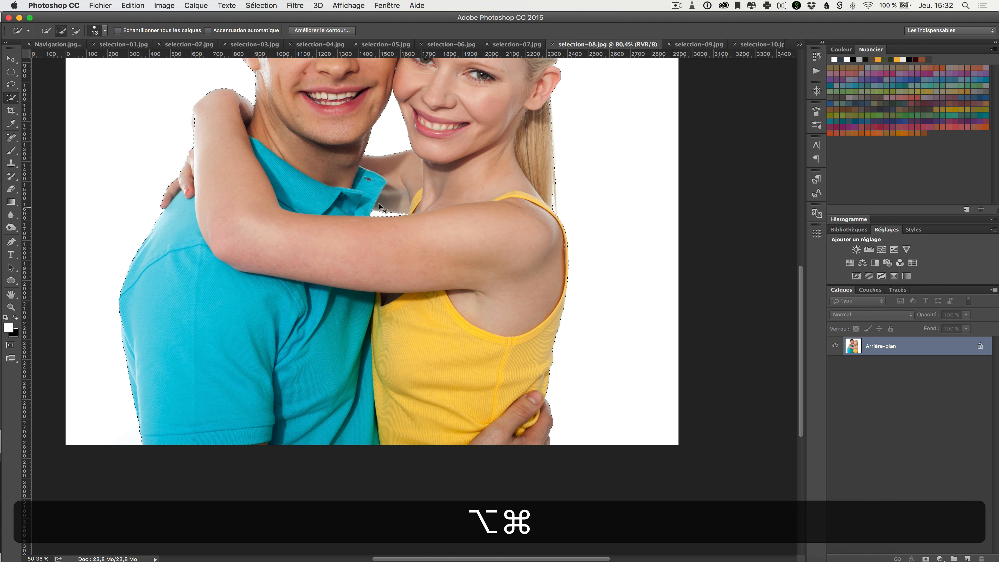
{"action": "key", "text": "alt+super+0"}
{"action": "key", "text": "super+0"}
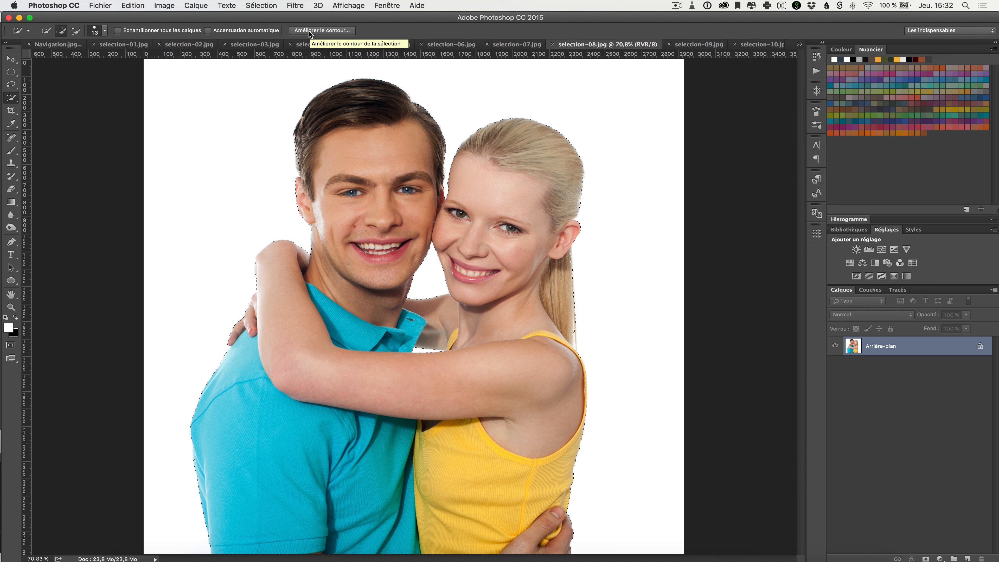
Open Améliorer le contour for the selection, preview it with Sur blanc and move the dialog clear of the couple.
{"action": "left_click", "coordinate": [267, 5]}
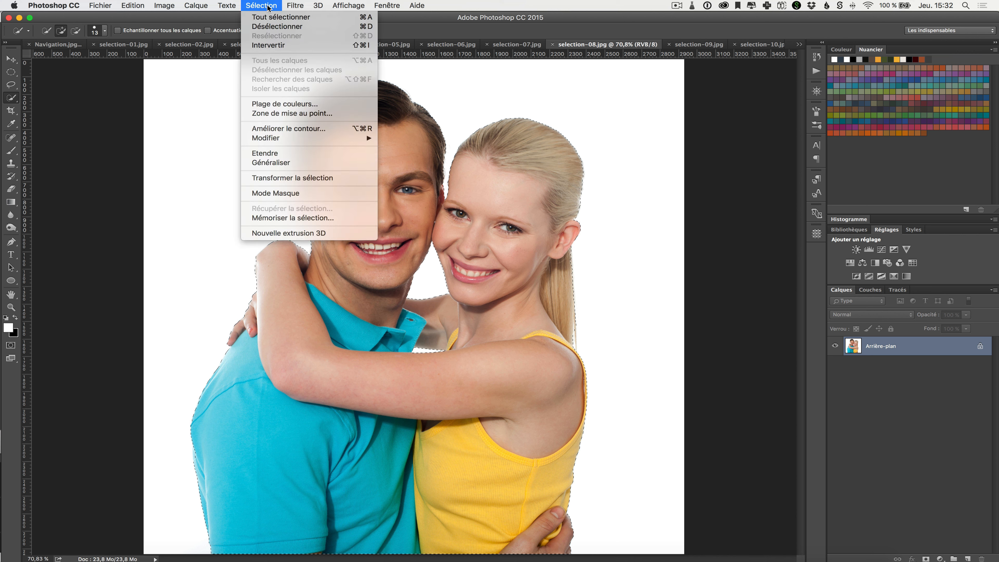
{"action": "left_click", "coordinate": [295, 129]}
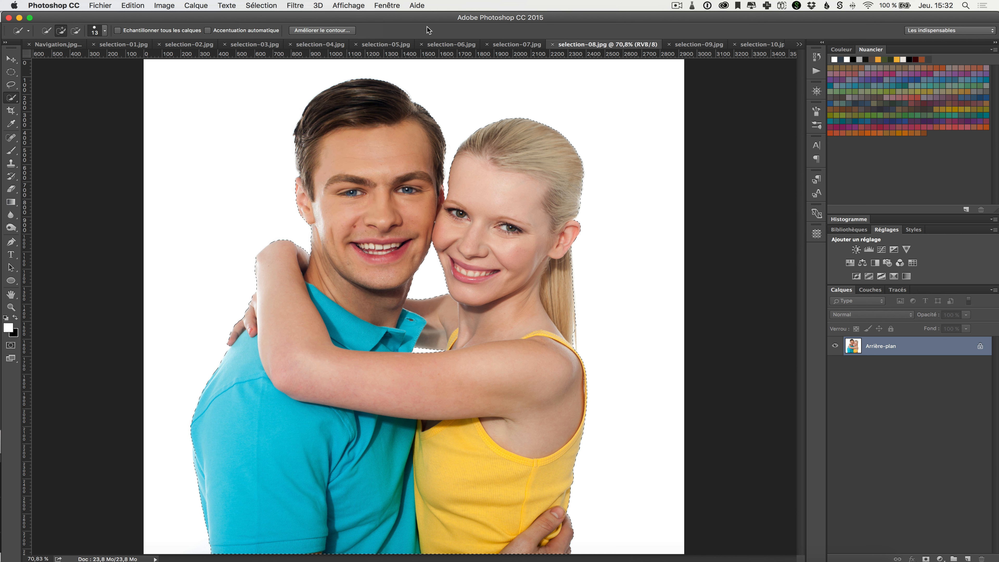
{"action": "left_click", "coordinate": [340, 31]}
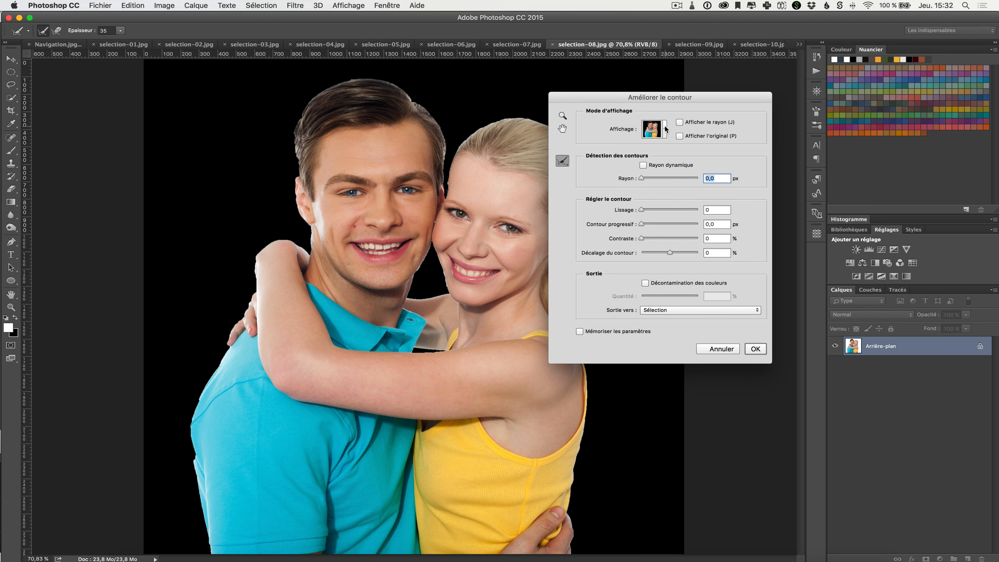
{"action": "left_click", "coordinate": [665, 127]}
{"action": "left_click", "coordinate": [608, 211]}
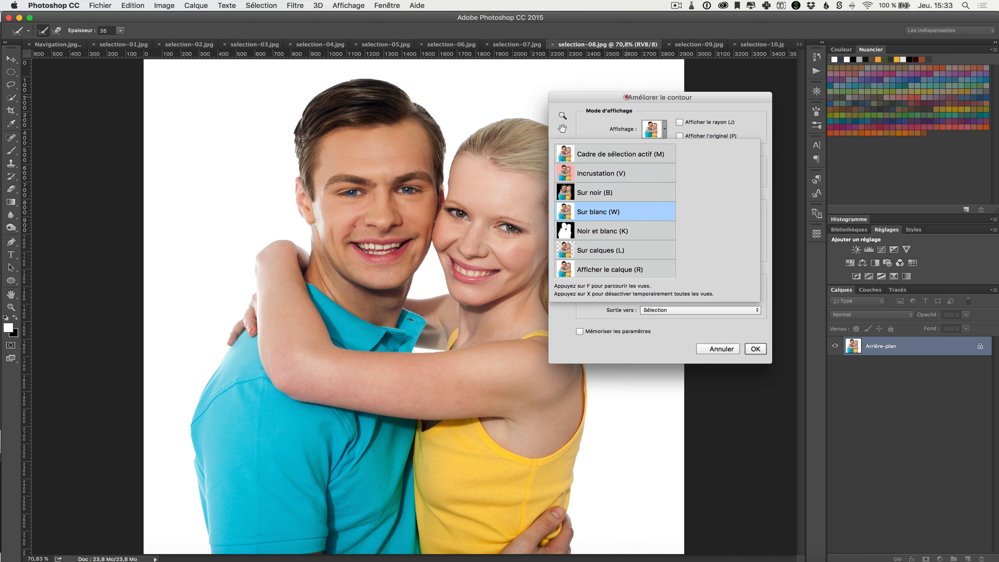
{"action": "left_click_drag", "start_coordinate": [627, 97], "coordinate": [787, 102]}
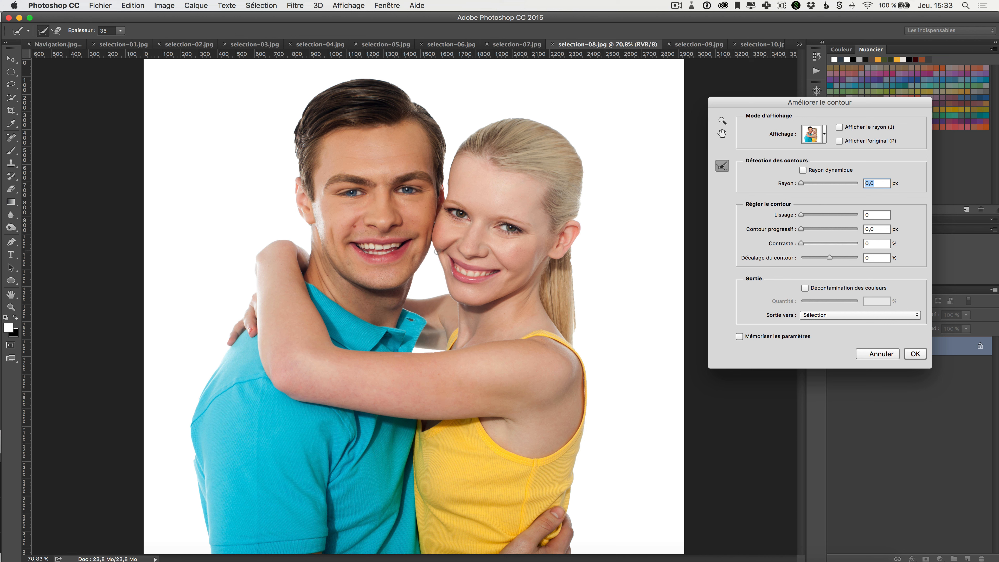
{"action": "left_click_drag", "start_coordinate": [849, 103], "coordinate": [814, 99]}
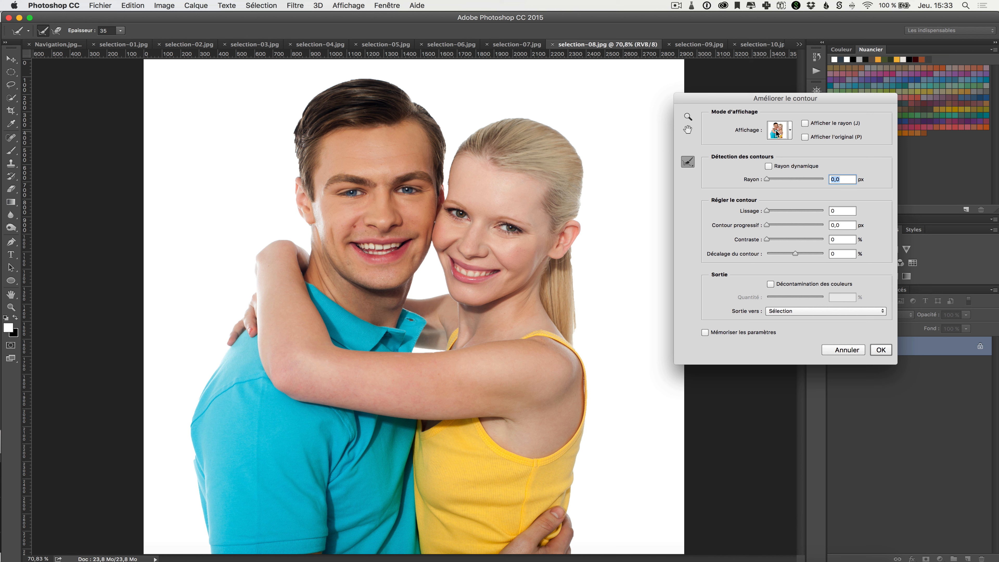
Switch the selection preview to the black background, Sur noir.
{"action": "left_click", "coordinate": [789, 129]}
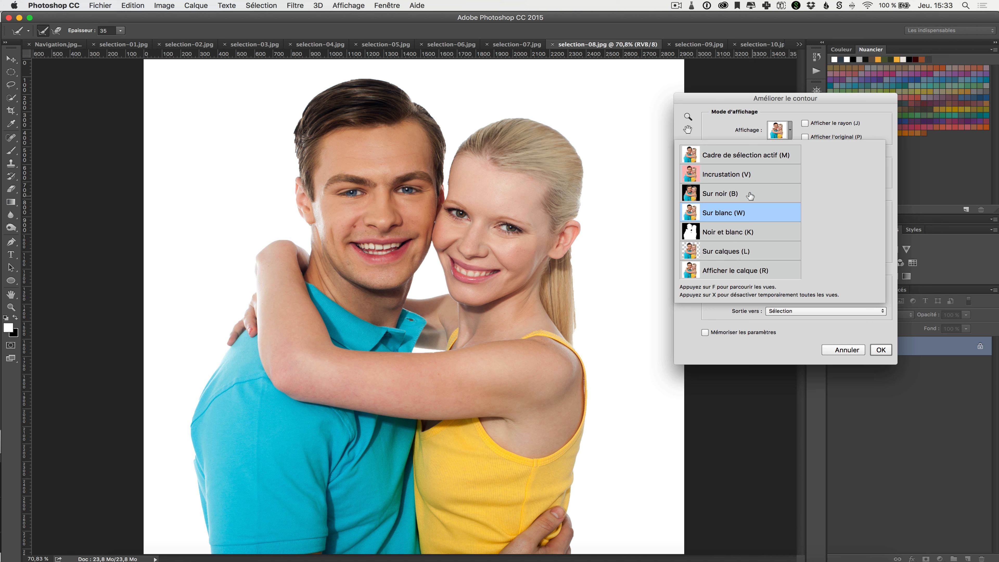
{"action": "left_click", "coordinate": [714, 194]}
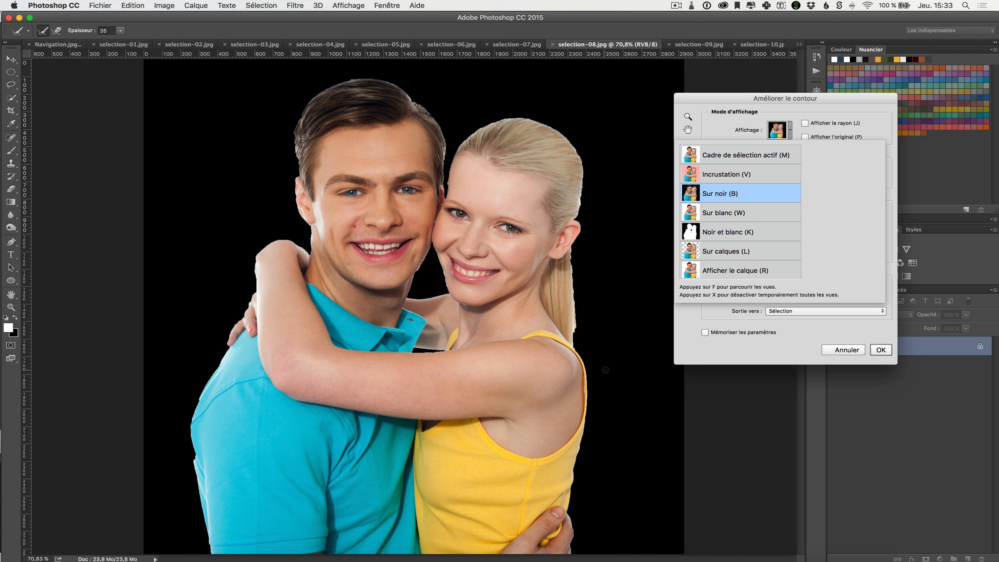
{"action": "left_click", "coordinate": [851, 135]}
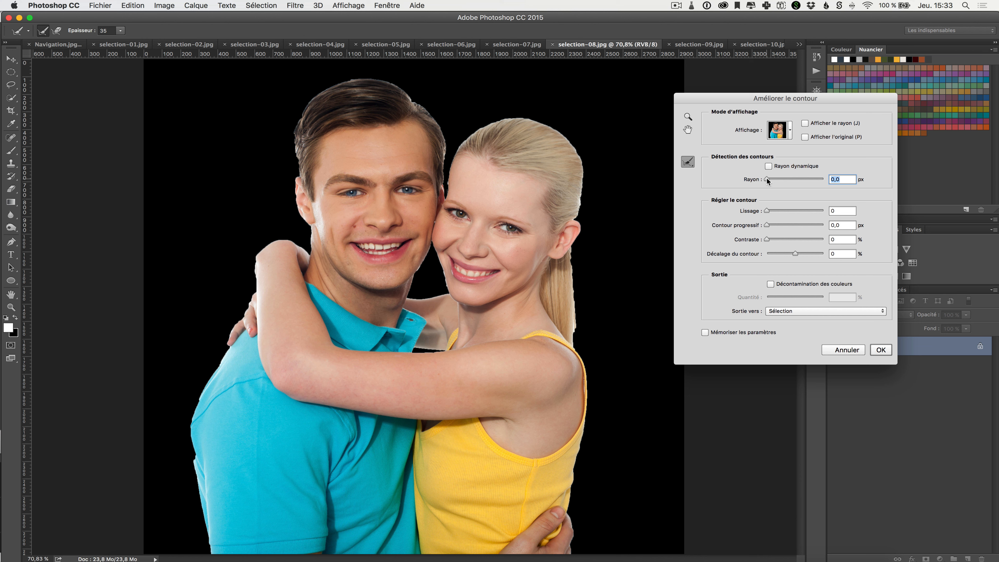
Set the edge detection radius to 6,8 px with Rayon dynamique and display the radius, examining it between the two heads.
{"action": "left_click_drag", "start_coordinate": [768, 178], "coordinate": [772, 178]}
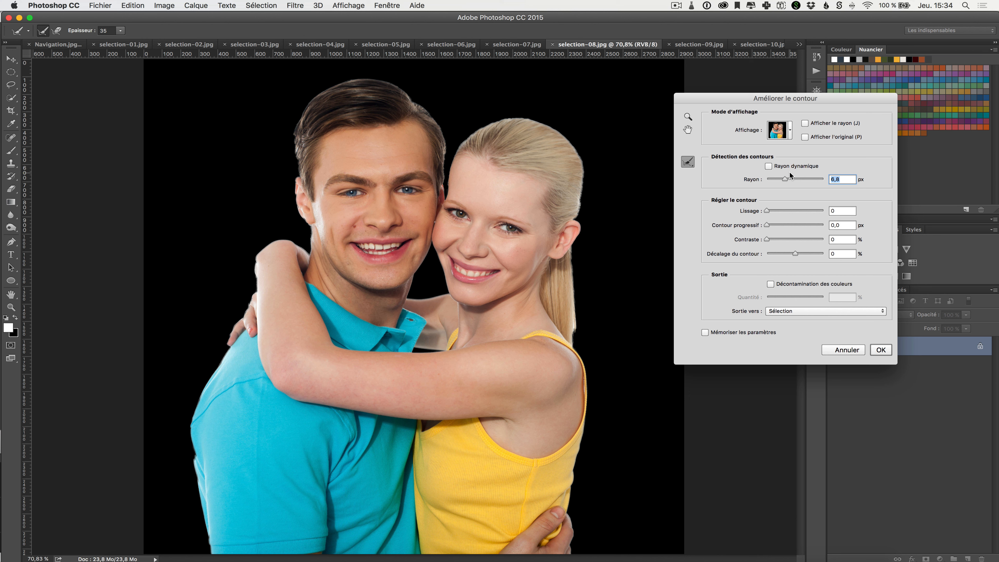
{"action": "left_click", "coordinate": [769, 166]}
{"action": "left_click", "coordinate": [805, 123]}
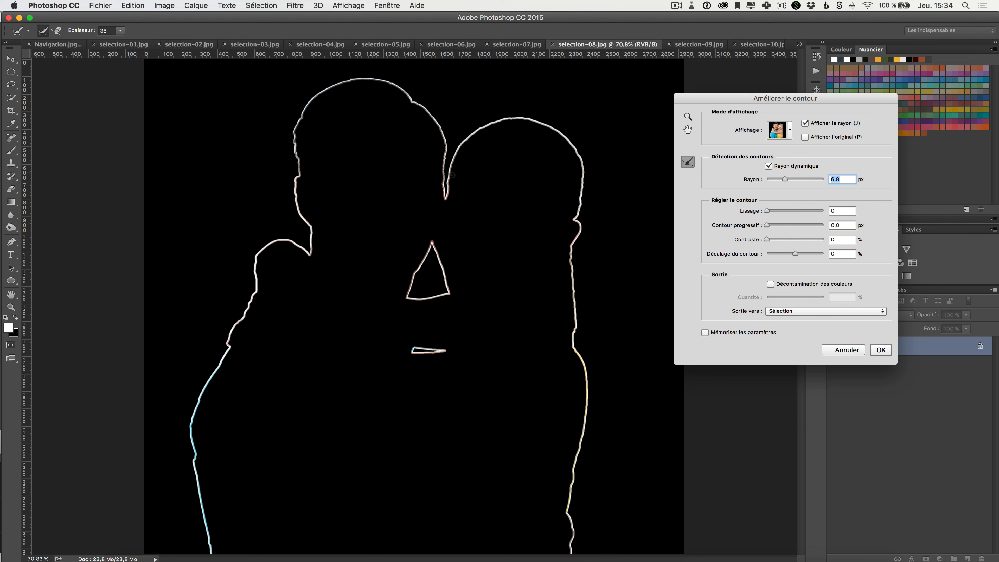
{"action": "scroll", "coordinate": [451, 175], "scroll_direction": "up", "scroll_amount": 8}
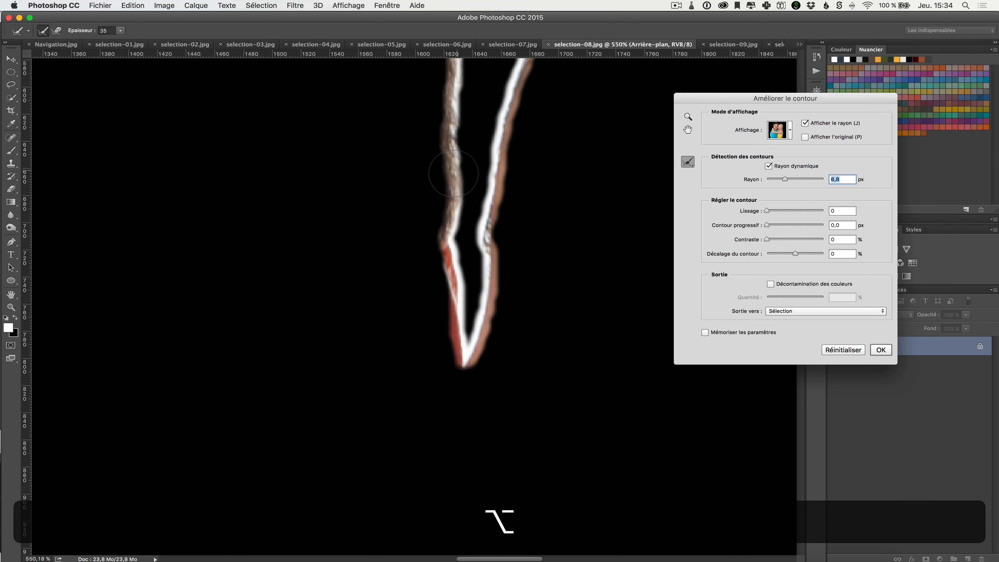
{"action": "scroll", "coordinate": [454, 173], "scroll_direction": "up", "scroll_amount": 5}
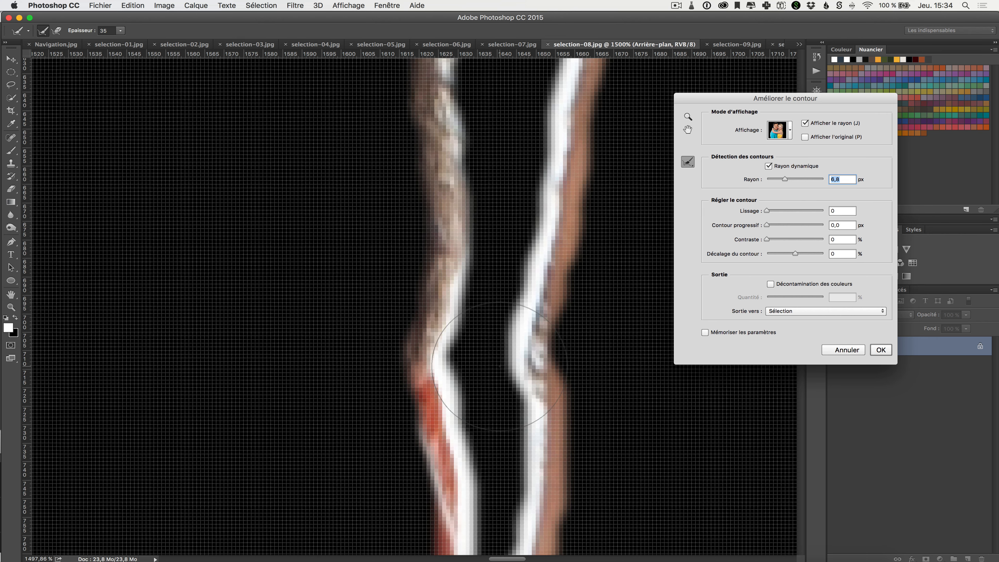
{"action": "scroll", "coordinate": [449, 319], "scroll_direction": "up", "scroll_amount": 3}
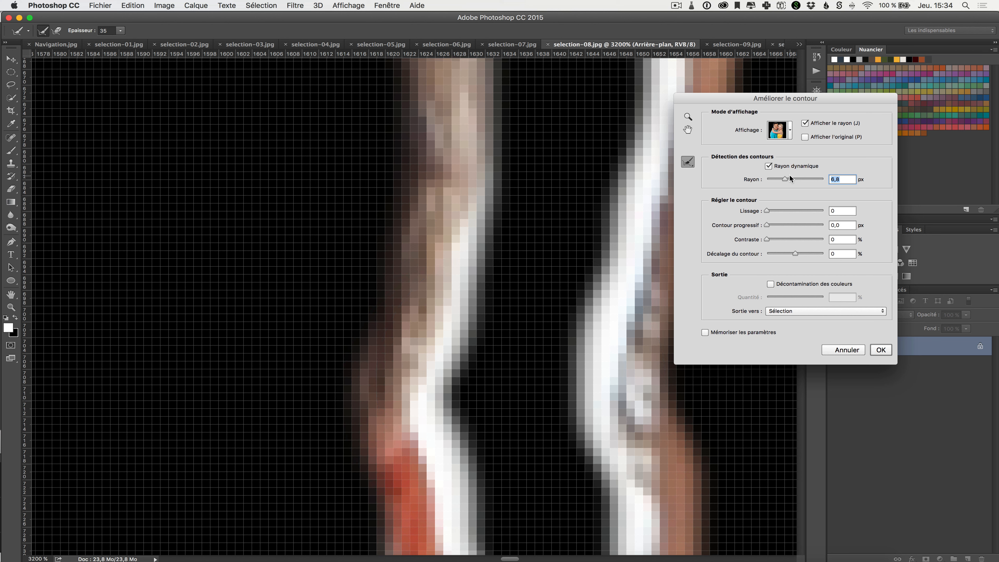
Set the edge detection radius to 3,6 px and turn off Afficher le rayon to show the whole cut-out couple.
{"action": "left_click_drag", "start_coordinate": [785, 180], "coordinate": [777, 181]}
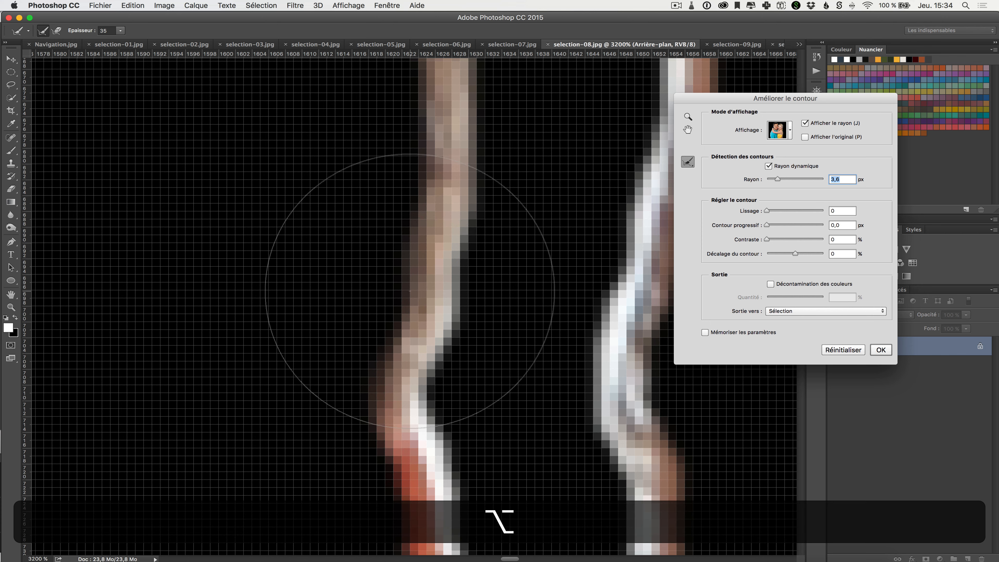
{"action": "scroll", "coordinate": [410, 291], "scroll_direction": "down", "scroll_amount": 8}
{"action": "scroll", "coordinate": [410, 291], "scroll_direction": "down", "scroll_amount": 8}
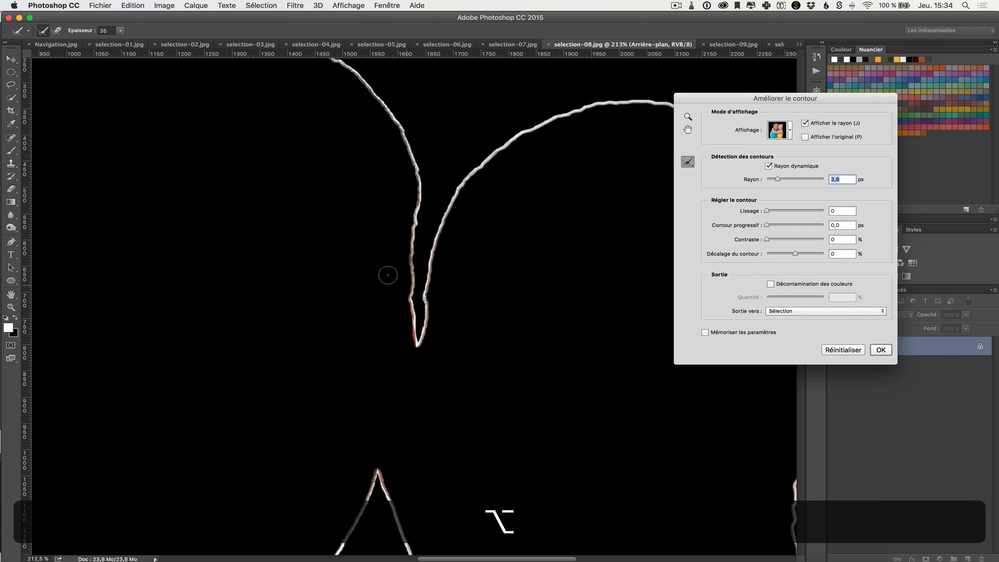
{"action": "left_click", "coordinate": [821, 123]}
{"action": "scroll", "coordinate": [416, 278], "scroll_direction": "down", "scroll_amount": 5}
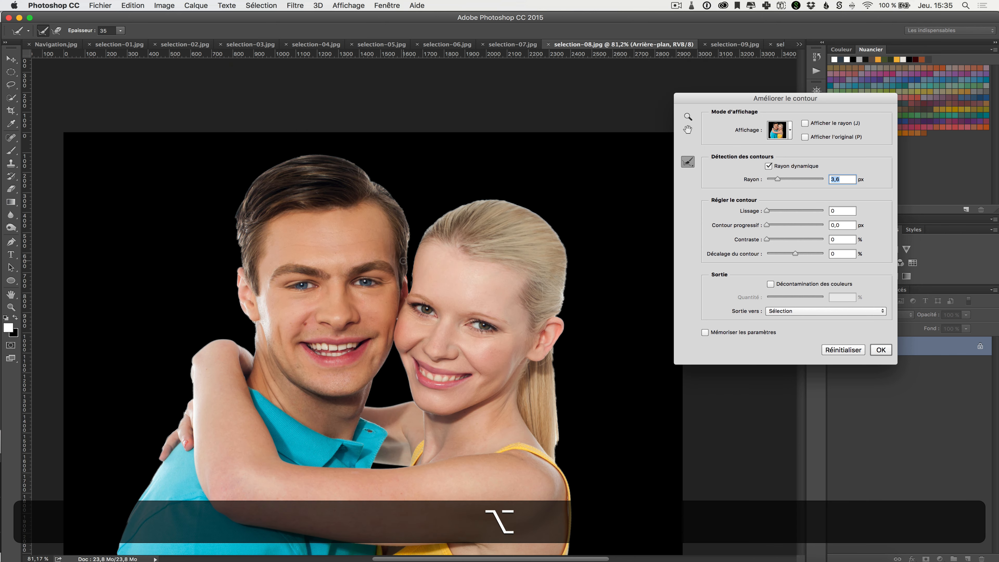
{"action": "scroll", "coordinate": [416, 278], "scroll_direction": "down", "scroll_amount": 5}
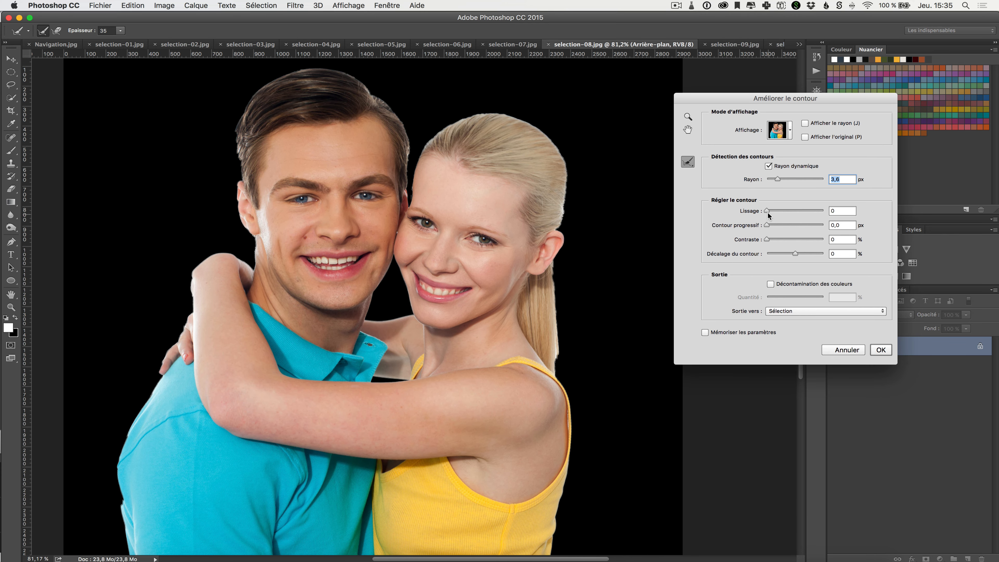
Compare weak and very strong smoothing on the gap between the two heads and set Lissage to 8.
{"action": "left_click_drag", "start_coordinate": [767, 212], "coordinate": [769, 211]}
{"action": "key", "text": "alt"}
{"action": "scroll", "coordinate": [409, 210], "scroll_direction": "up", "scroll_amount": 10}
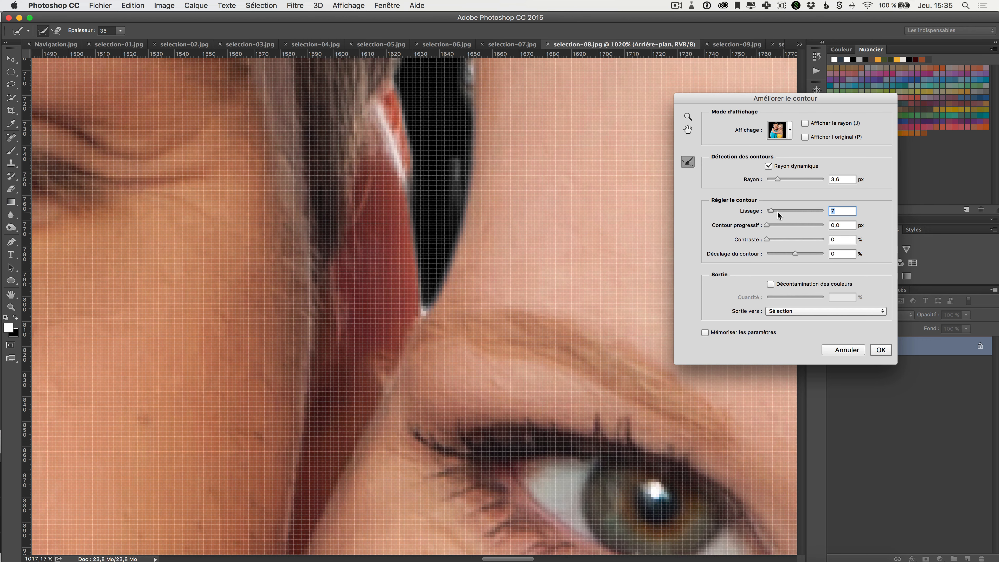
{"action": "left_click_drag", "start_coordinate": [777, 212], "coordinate": [821, 212]}
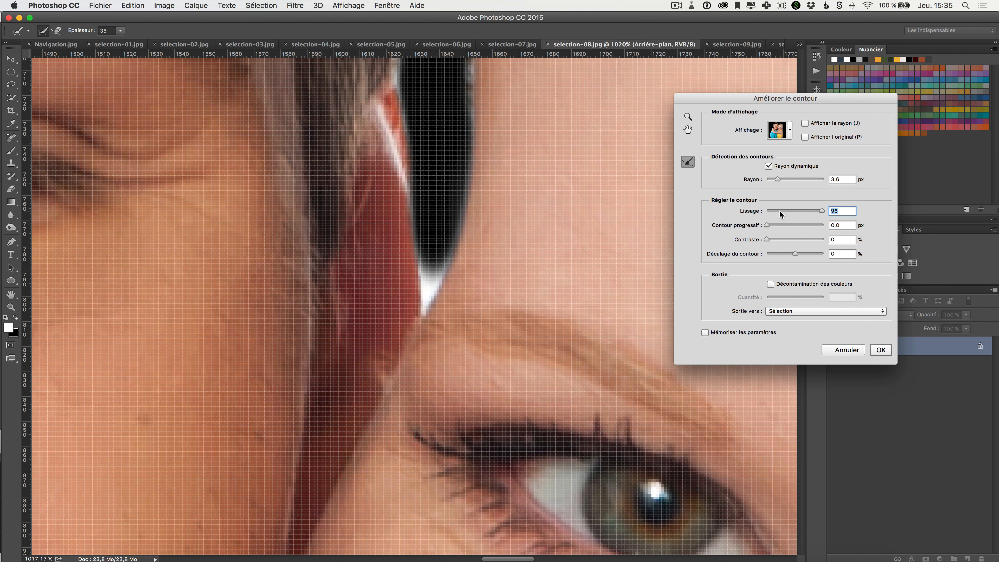
{"action": "left_click_drag", "start_coordinate": [780, 212], "coordinate": [771, 212]}
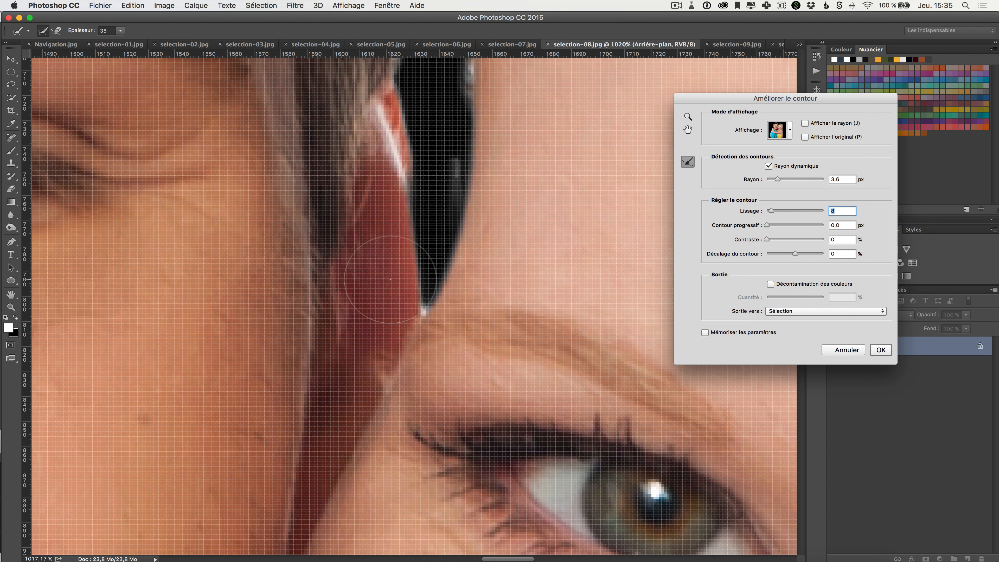
{"action": "scroll", "coordinate": [397, 274], "scroll_direction": "down", "scroll_amount": 8}
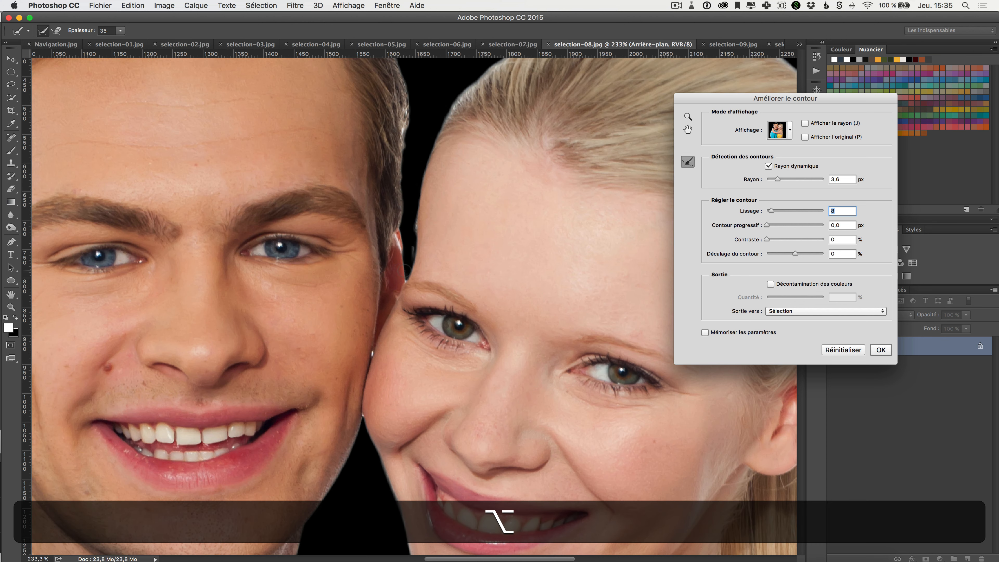
{"action": "scroll", "coordinate": [398, 275], "scroll_direction": "down", "scroll_amount": 4}
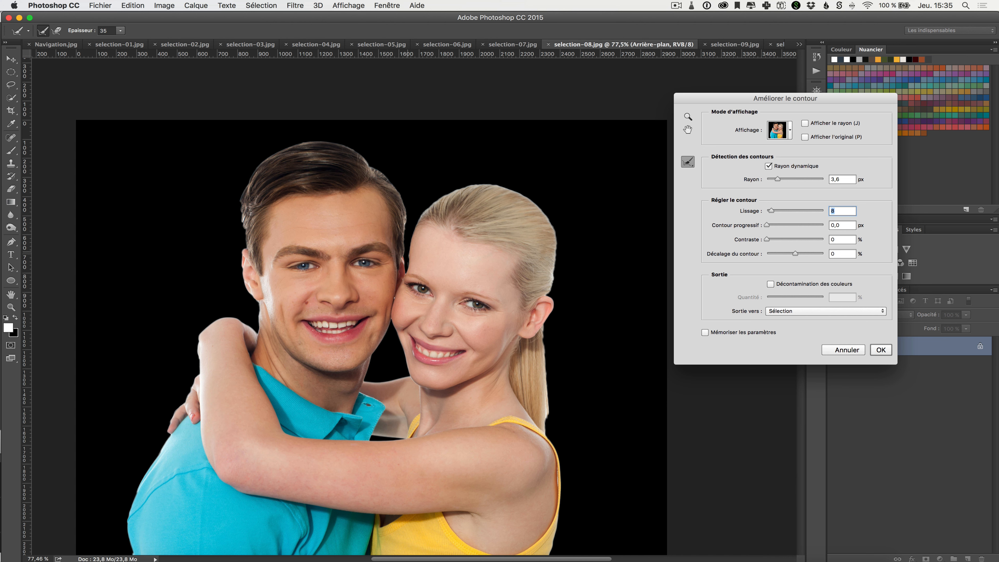
Try Contour progressif at 6,9 and 4,0 px, reset it to 0,0 px, and test Contraste up to 83 %.
{"action": "key", "text": "alt"}
{"action": "scroll", "coordinate": [409, 268], "scroll_direction": "up", "scroll_amount": 5}
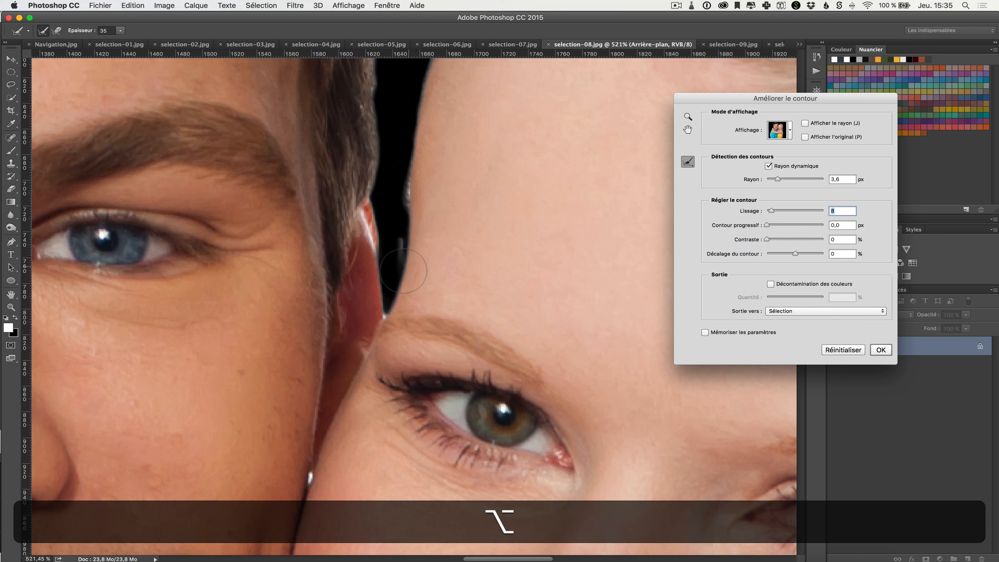
{"action": "left_click_drag", "start_coordinate": [776, 224], "coordinate": [785, 226]}
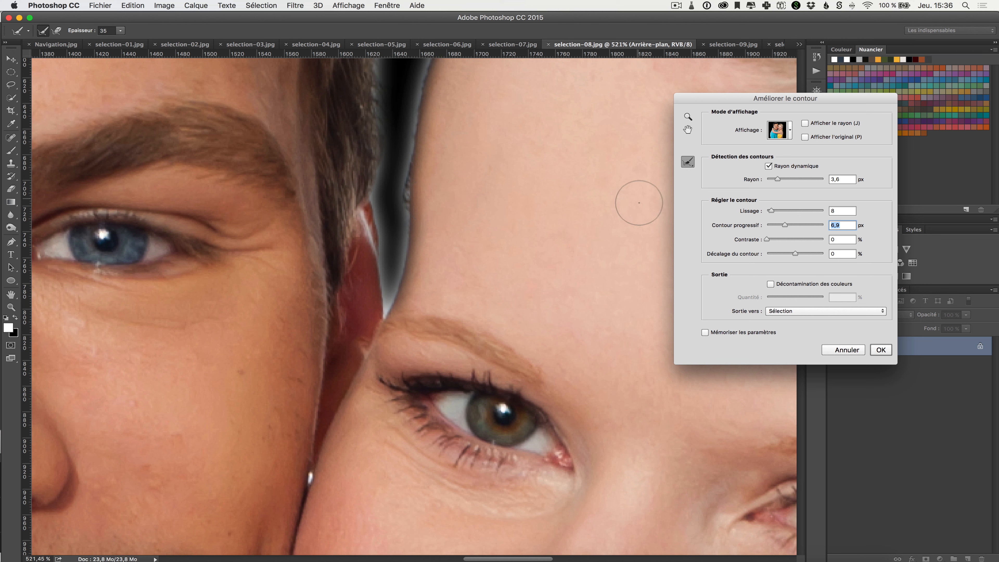
{"action": "left_click_drag", "start_coordinate": [785, 223], "coordinate": [779, 225]}
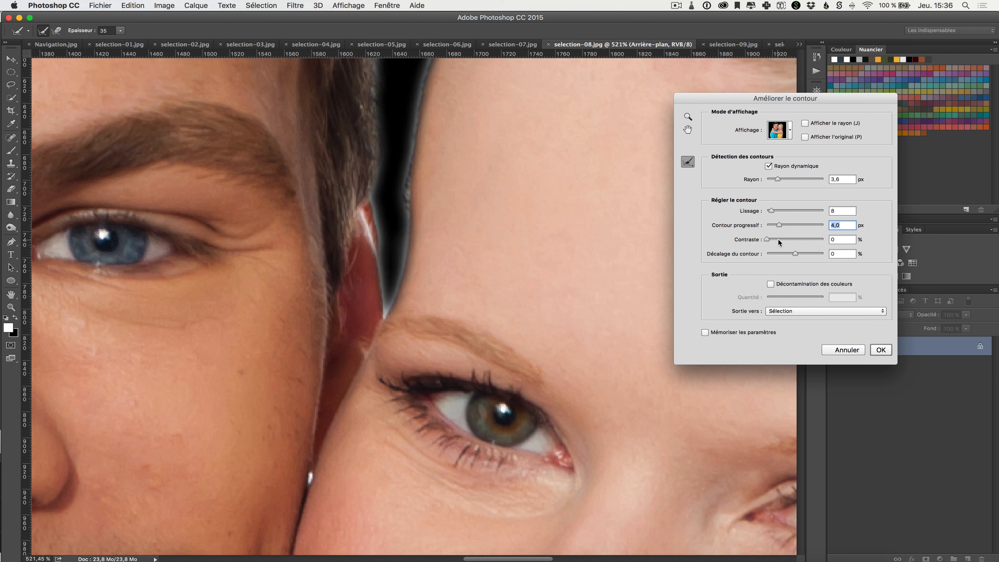
{"action": "left_click", "coordinate": [778, 240]}
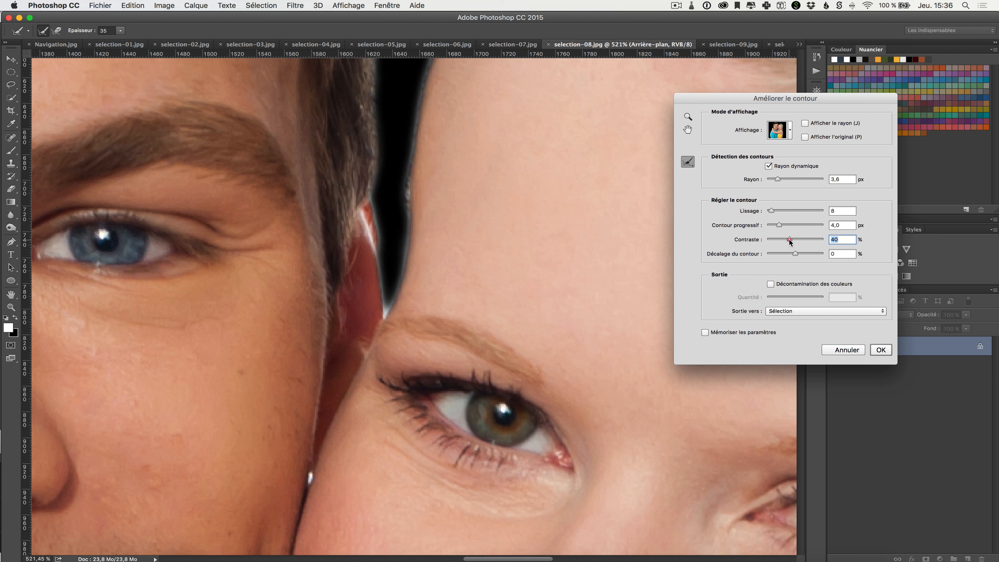
{"action": "left_click", "coordinate": [790, 240]}
{"action": "left_click_drag", "start_coordinate": [790, 241], "coordinate": [733, 225]}
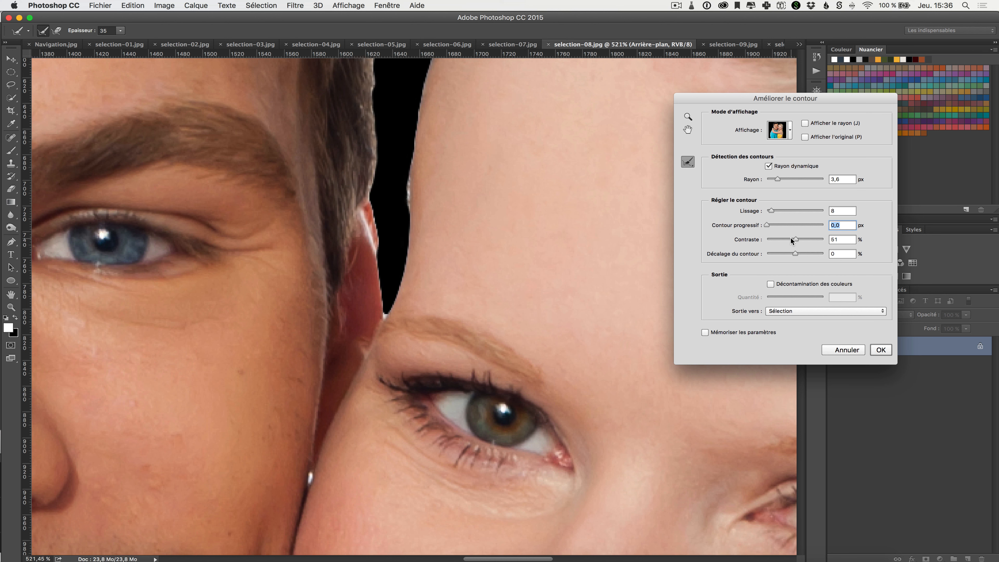
{"action": "left_click_drag", "start_coordinate": [788, 238], "coordinate": [814, 239]}
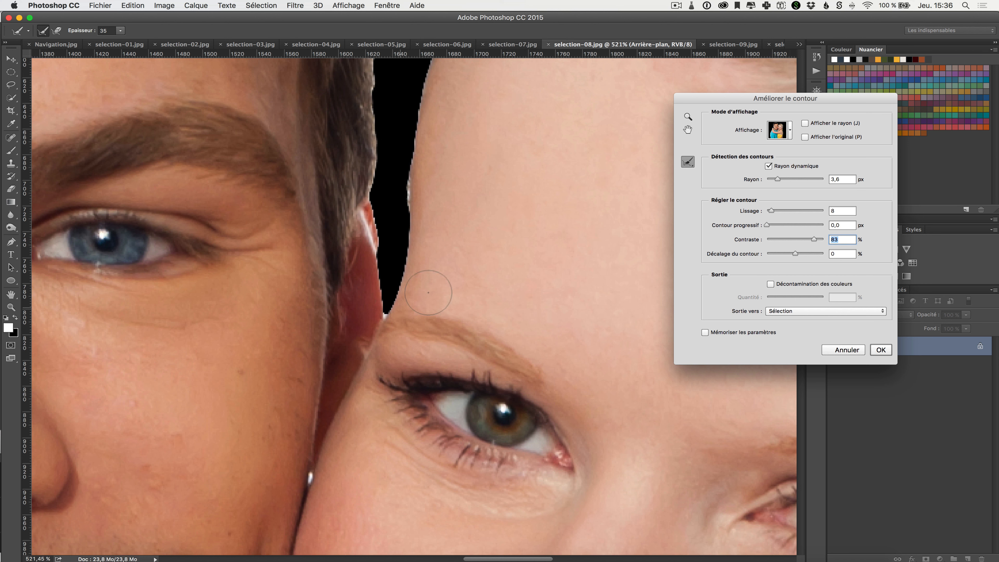
Set Contraste to 3 % and contract the selection edge with Décalage du contour at -31 %.
{"action": "left_click_drag", "start_coordinate": [791, 241], "coordinate": [769, 241]}
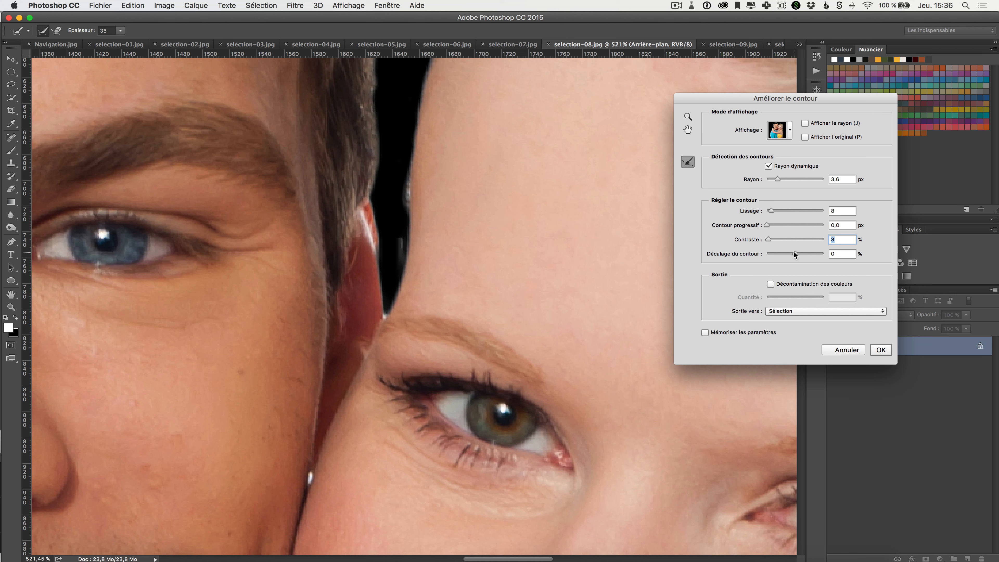
{"action": "left_click_drag", "start_coordinate": [795, 253], "coordinate": [820, 254]}
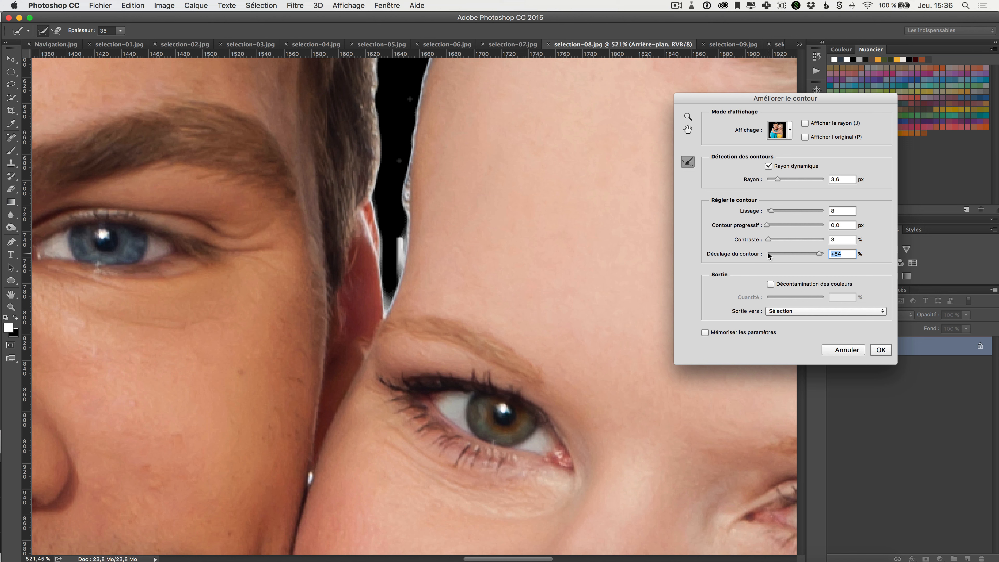
{"action": "left_click", "coordinate": [789, 254]}
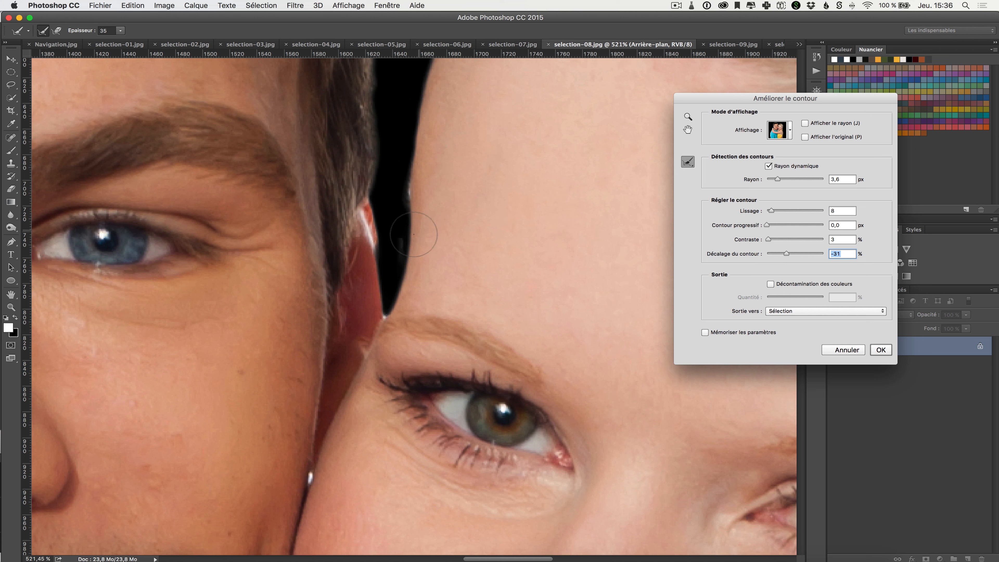
Set the radius refinement brush size to 17 and paint over the light fringes at the gap's tip and along the woman's forehead.
{"action": "key", "text": "alt"}
{"action": "left_click", "coordinate": [121, 31]}
{"action": "left_click_drag", "start_coordinate": [121, 42], "coordinate": [112, 42]}
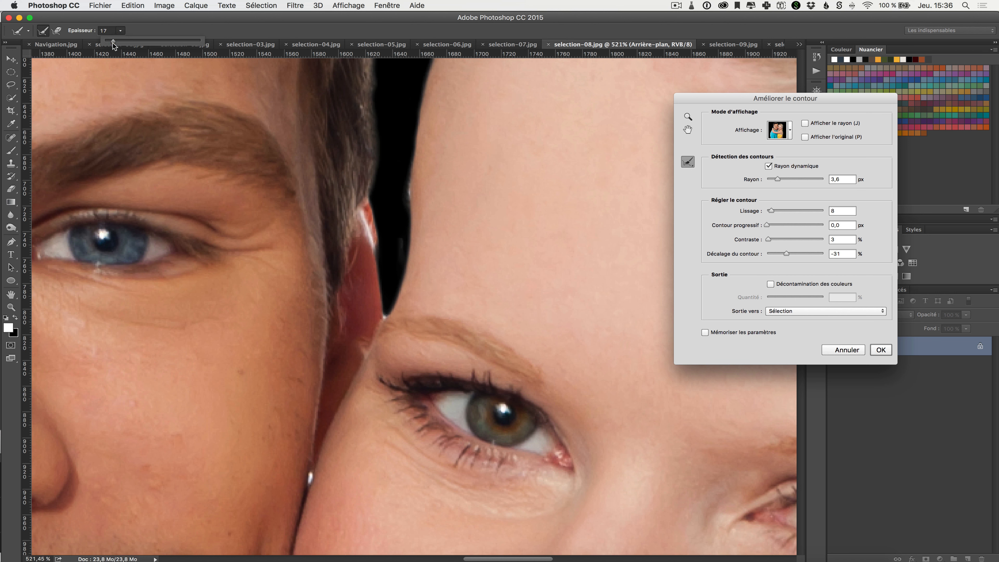
{"action": "left_click", "coordinate": [162, 29]}
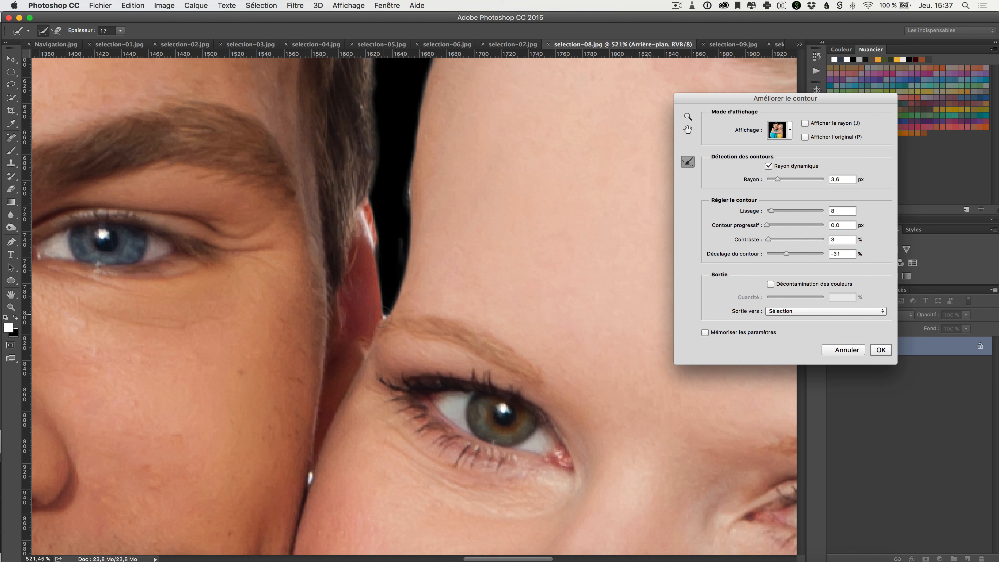
{"action": "left_click", "coordinate": [383, 319]}
{"action": "left_click_drag", "start_coordinate": [407, 177], "coordinate": [409, 209]}
{"action": "scroll", "coordinate": [313, 466], "scroll_direction": "down", "scroll_amount": 2}
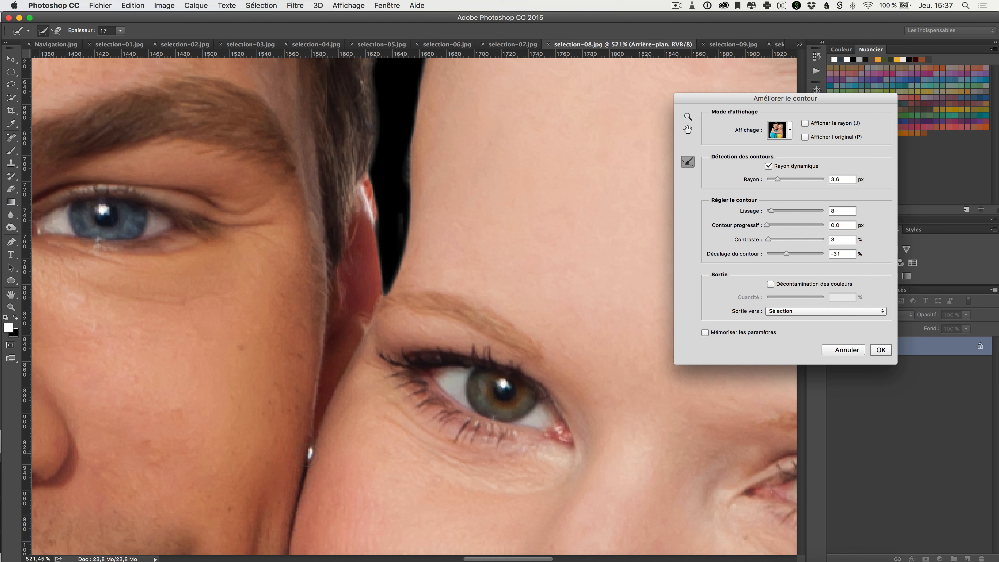
Brush over the white spot between the couple's cheeks and apply the refined edge as the selection.
{"action": "left_click", "coordinate": [310, 454]}
{"action": "left_click", "coordinate": [309, 456]}
{"action": "scroll", "coordinate": [296, 450], "scroll_direction": "down", "scroll_amount": 5}
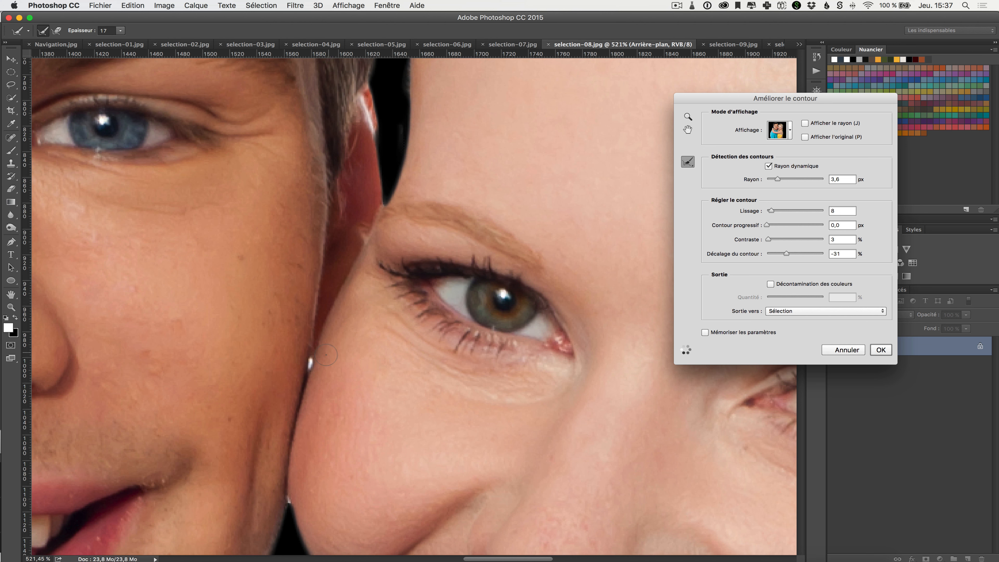
{"action": "scroll", "coordinate": [332, 355], "scroll_direction": "down", "scroll_amount": 5}
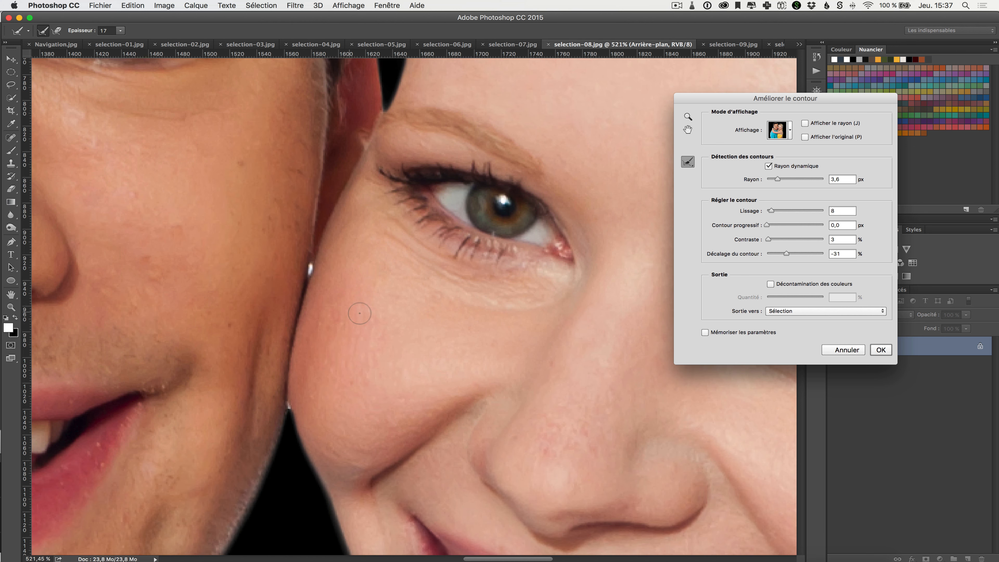
{"action": "scroll", "coordinate": [357, 341], "scroll_direction": "down", "scroll_amount": 10}
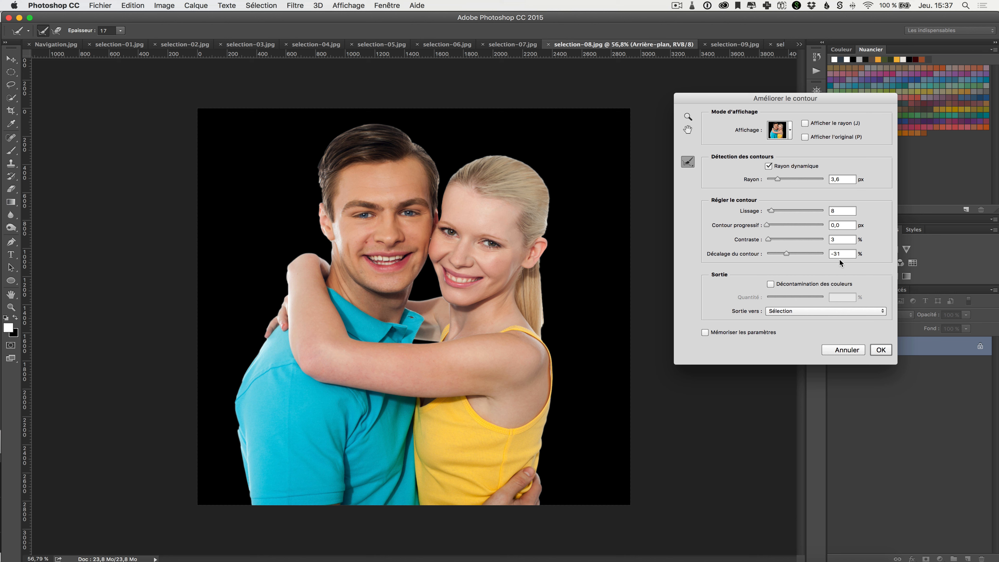
{"action": "left_click", "coordinate": [881, 351]}
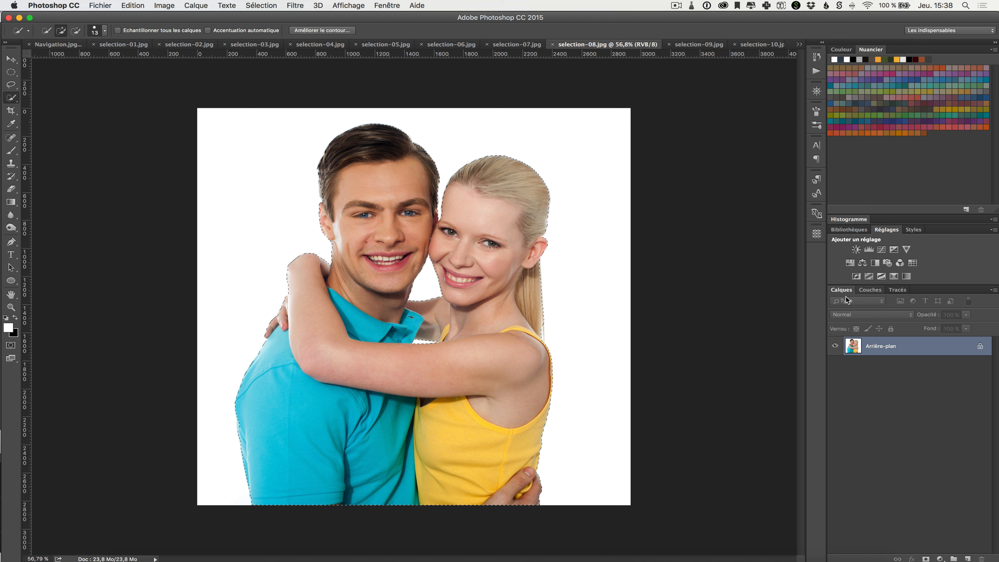
{"action": "left_click", "coordinate": [995, 42]}
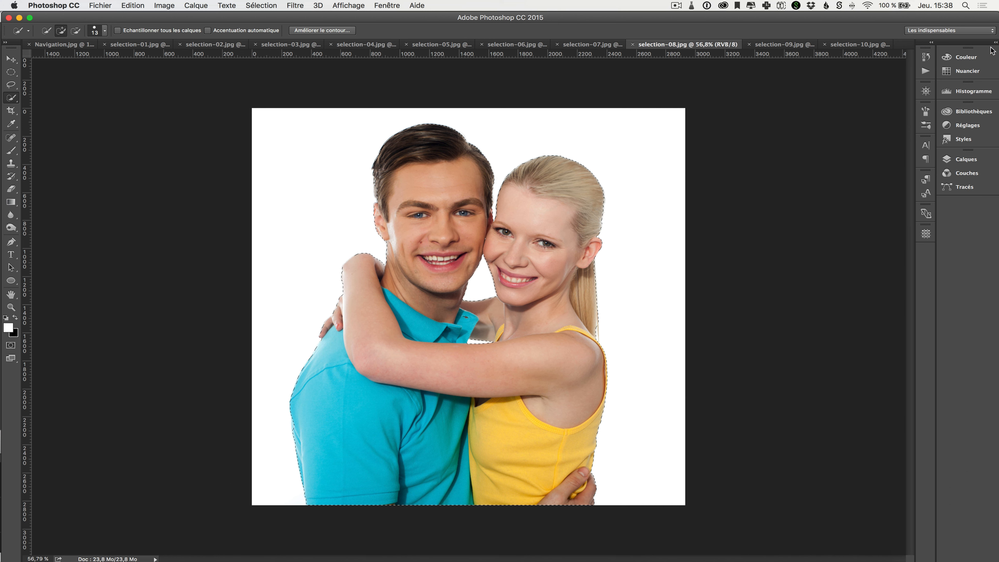
{"action": "left_click", "coordinate": [995, 42]}
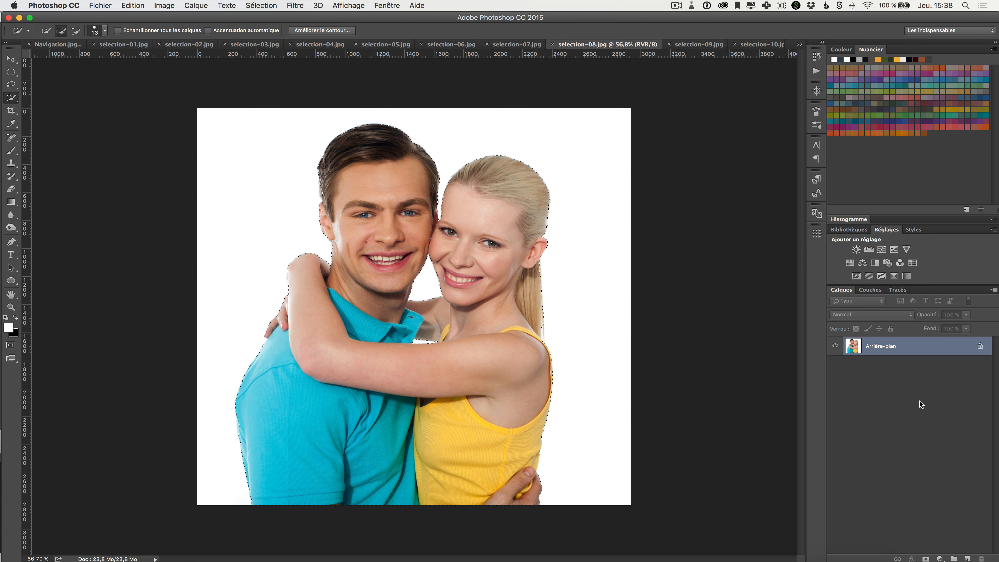
{"action": "left_click", "coordinate": [375, 5]}
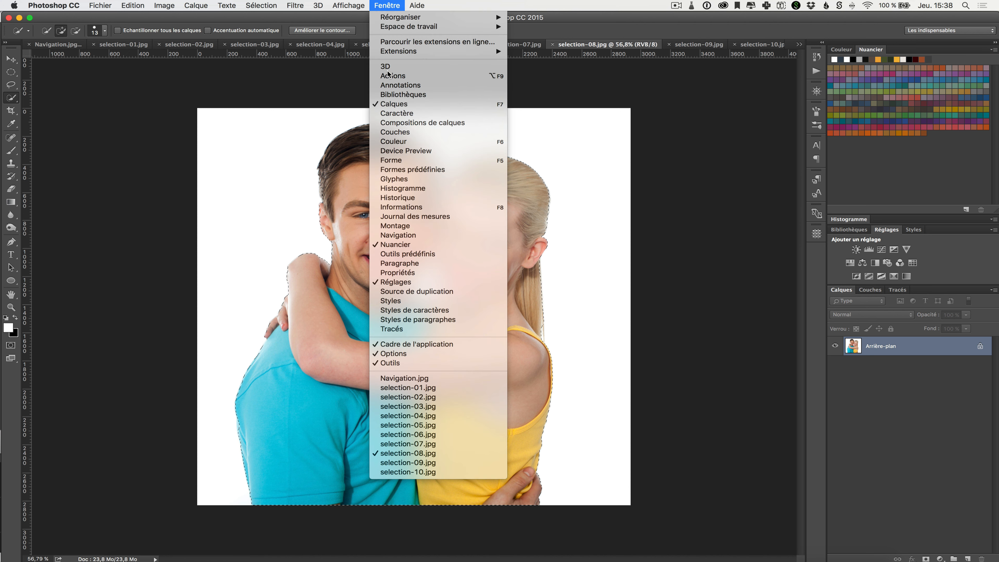
{"action": "left_click", "coordinate": [913, 439]}
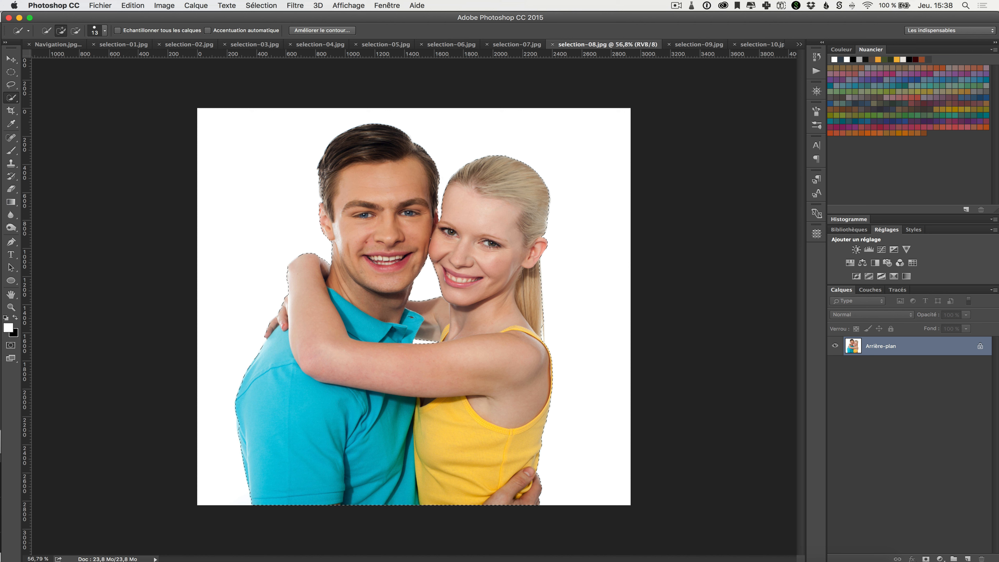
Add a layer mask from the selection to hide the white background around the couple, and deselect the layer.
{"action": "left_click", "coordinate": [926, 558]}
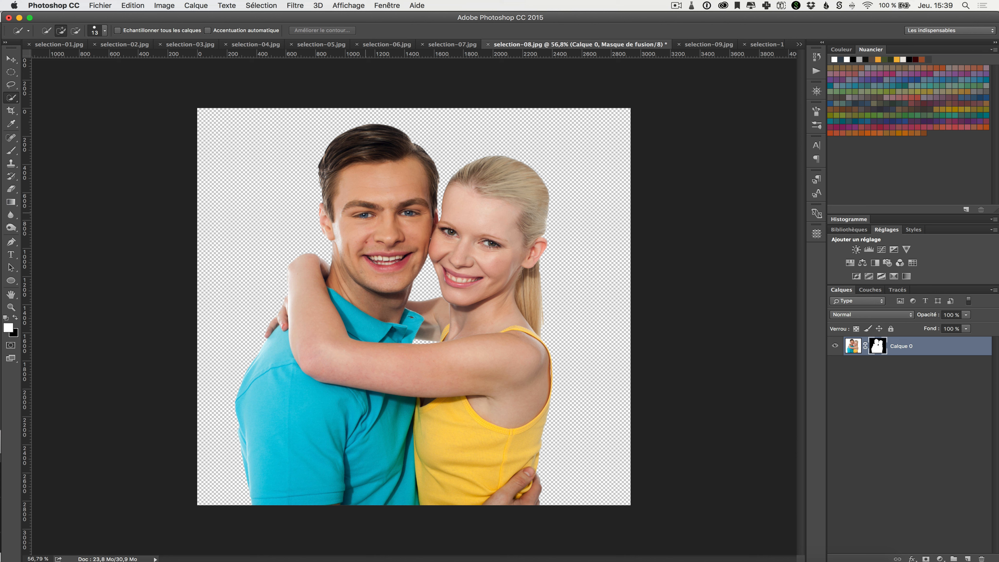
{"action": "left_click", "coordinate": [948, 413]}
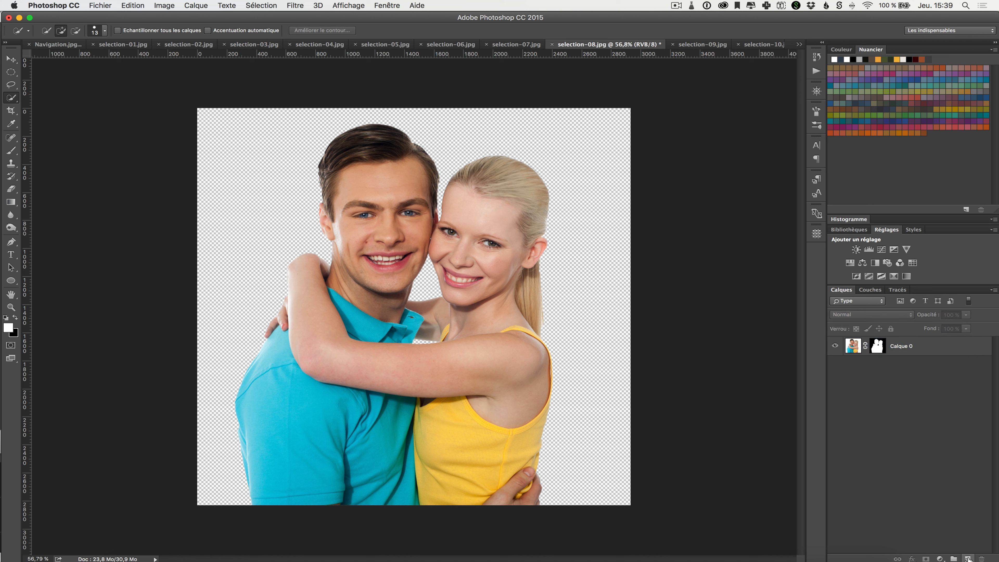
Add a new layer filled with orange, place it beneath the couple's layer, and select the couple's layer mask.
{"action": "left_click", "coordinate": [968, 558]}
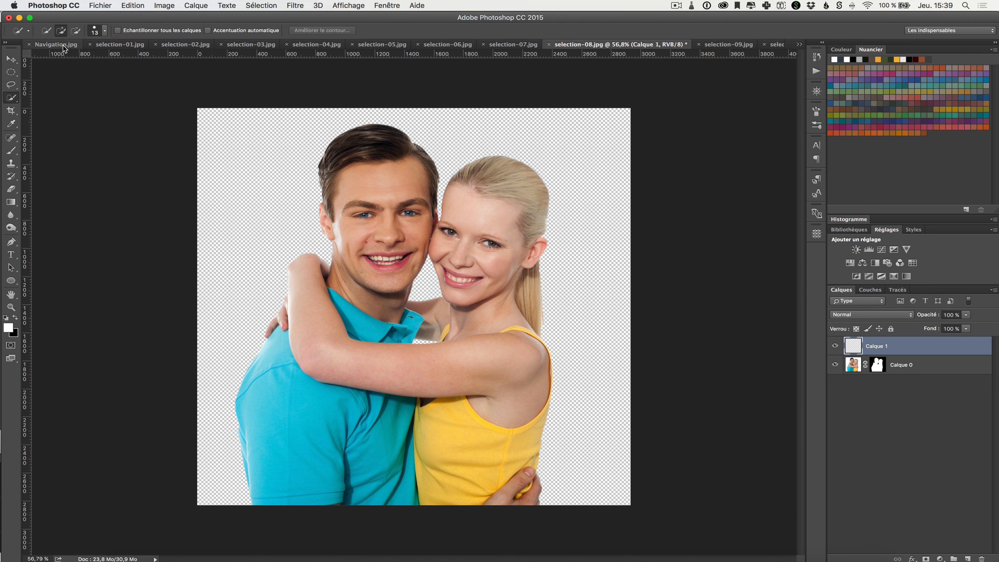
{"action": "left_click", "coordinate": [878, 60]}
{"action": "key", "text": "alt+BackSpace"}
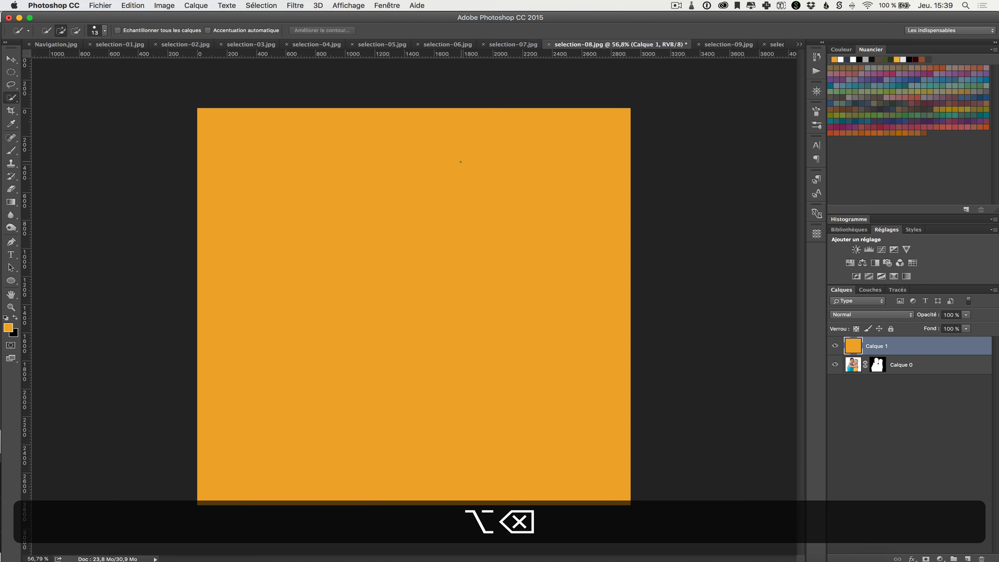
{"action": "left_click_drag", "start_coordinate": [886, 346], "coordinate": [895, 378]}
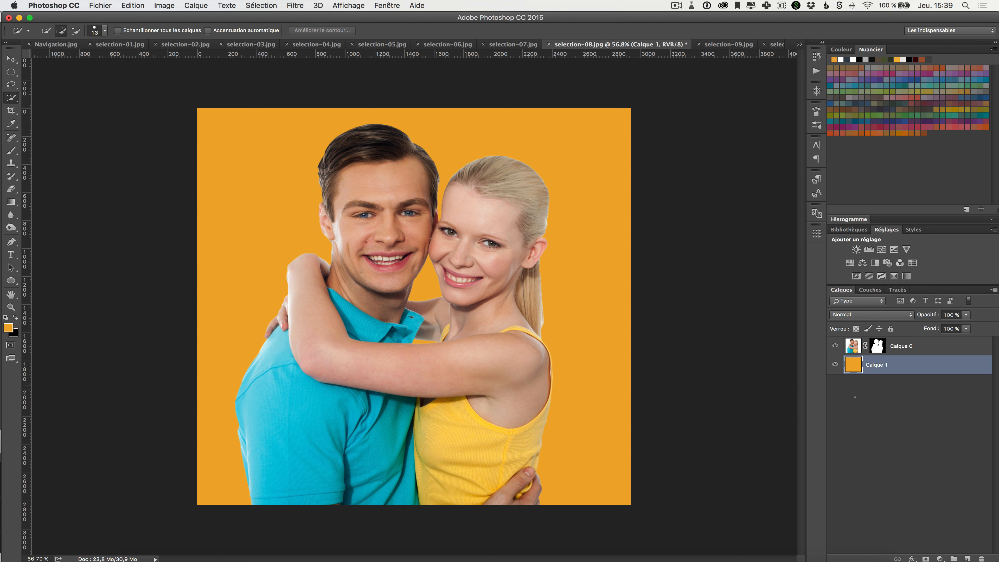
{"action": "left_click", "coordinate": [878, 346]}
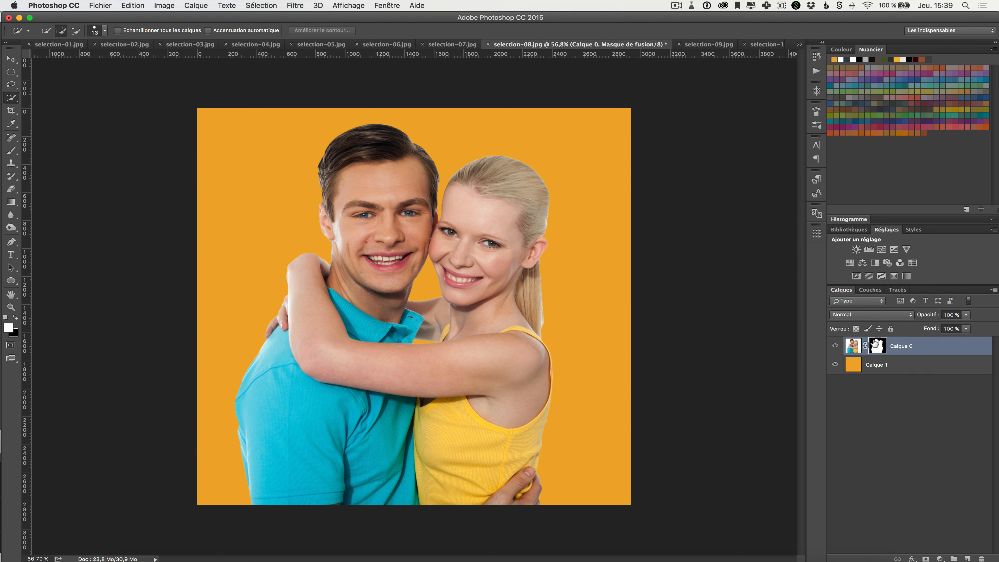
Paint black on the couple's layer mask over the light fringe along the ponytail's outer edge, using a 25 px brush with 73% hardness.
{"action": "left_click", "coordinate": [853, 345]}
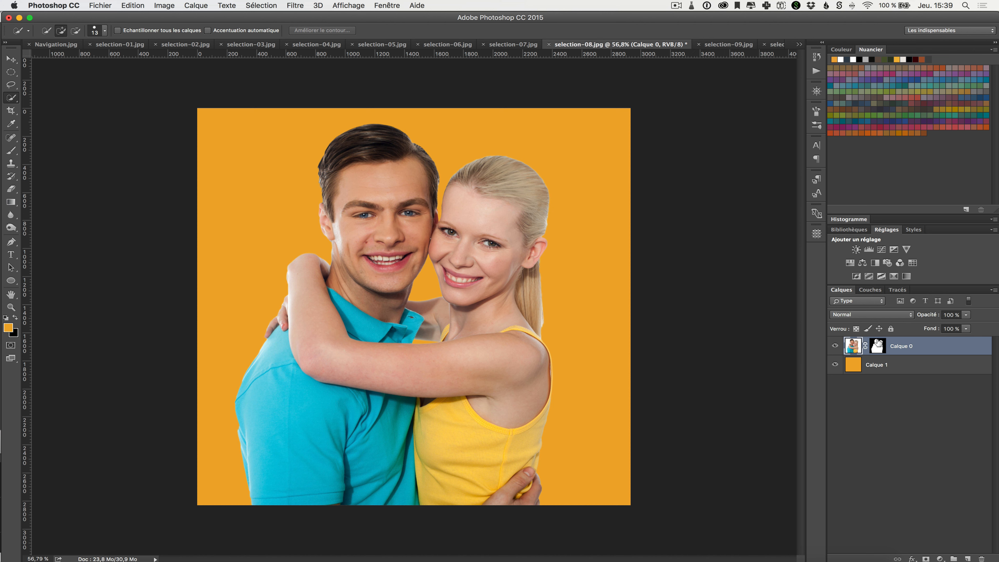
{"action": "left_click", "coordinate": [877, 346]}
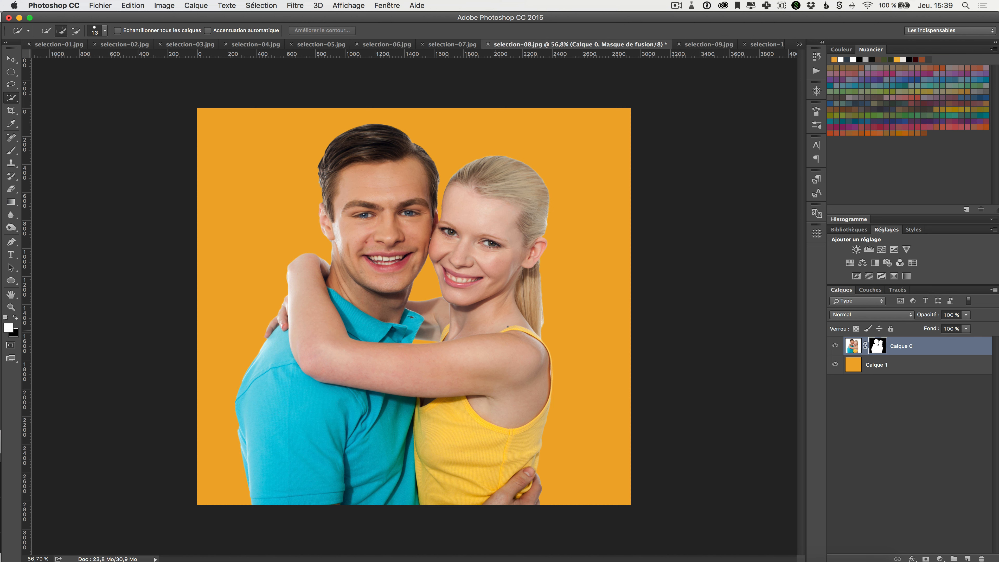
{"action": "scroll", "coordinate": [554, 311], "scroll_direction": "up", "scroll_amount": 5, "text": "alt"}
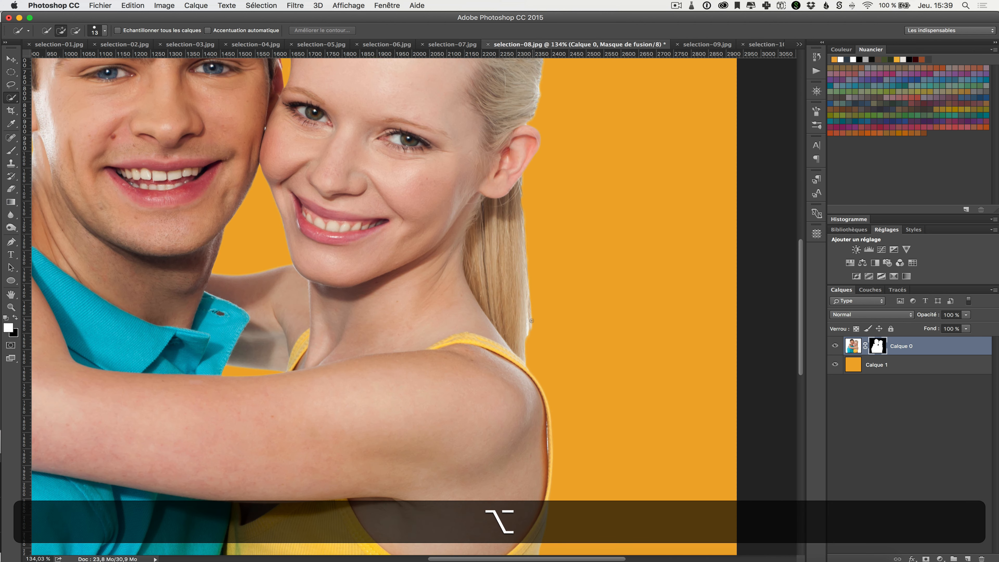
{"action": "scroll", "coordinate": [531, 321], "scroll_direction": "up", "scroll_amount": 5, "text": "alt"}
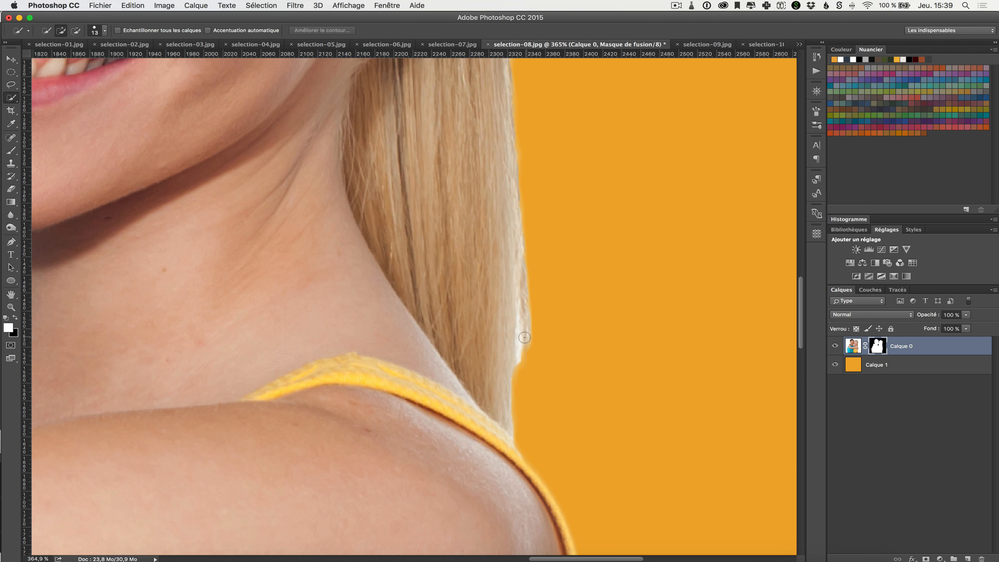
{"action": "left_click", "coordinate": [11, 153]}
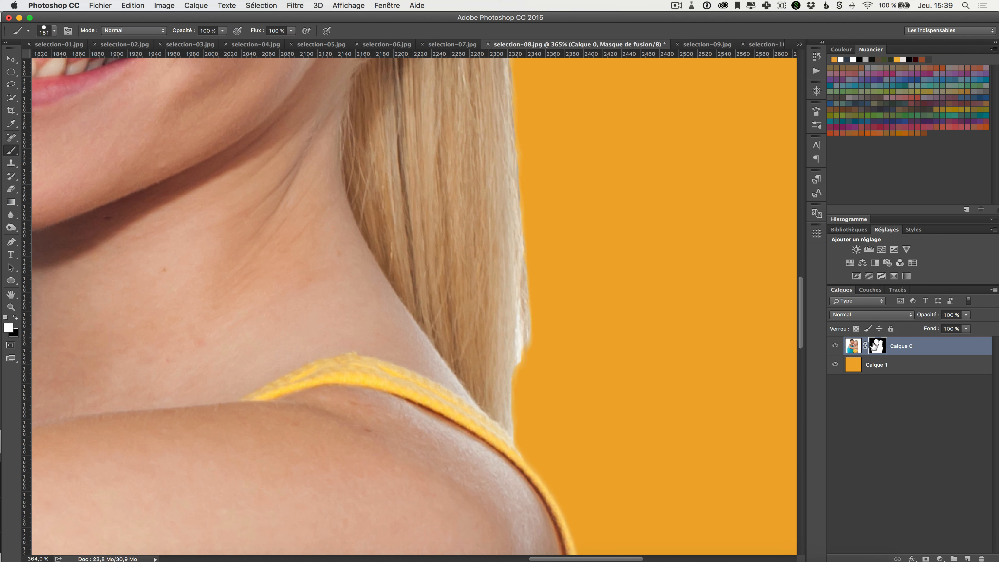
{"action": "right_click", "coordinate": [560, 267]}
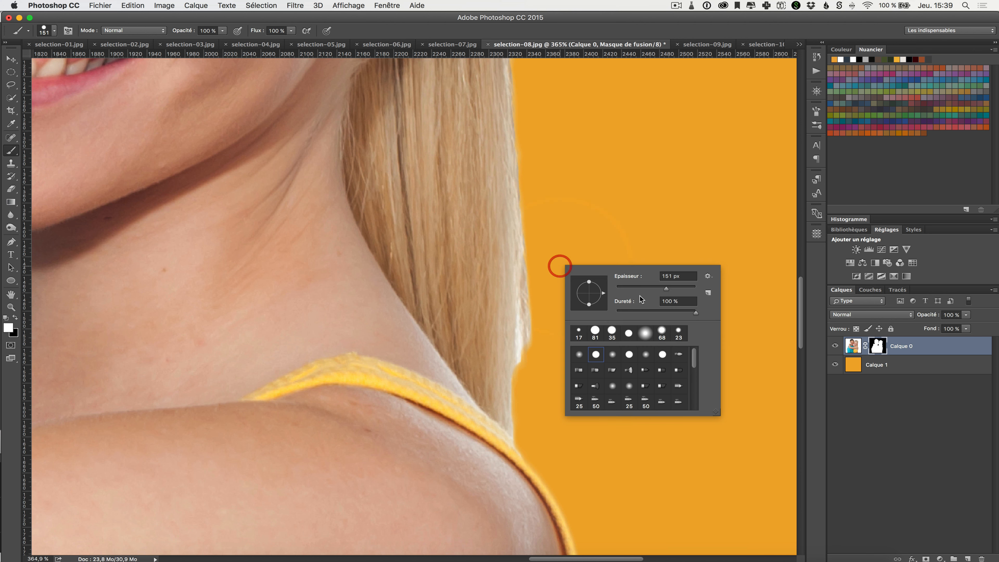
{"action": "left_click", "coordinate": [633, 289]}
{"action": "left_click", "coordinate": [672, 311]}
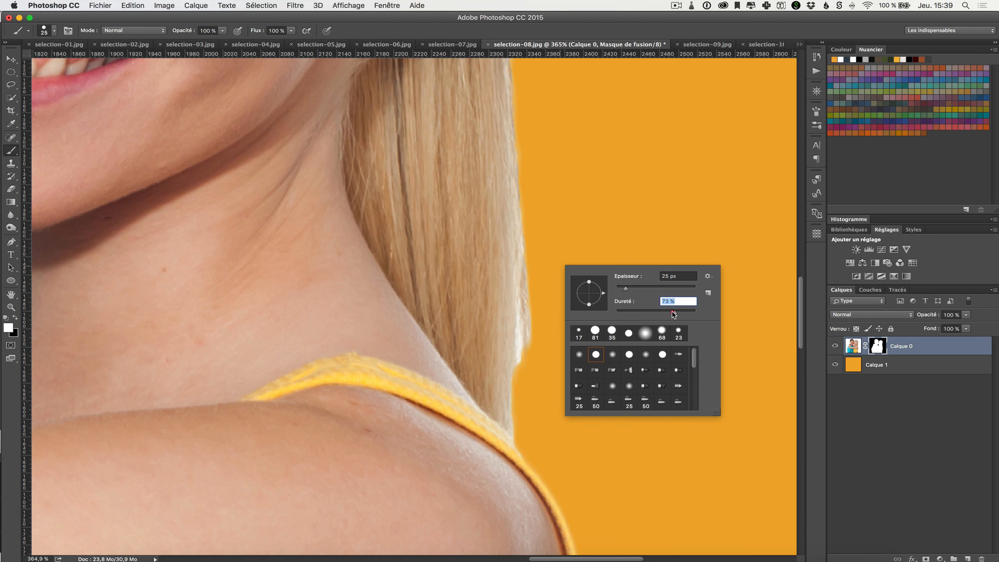
{"action": "left_click", "coordinate": [206, 251]}
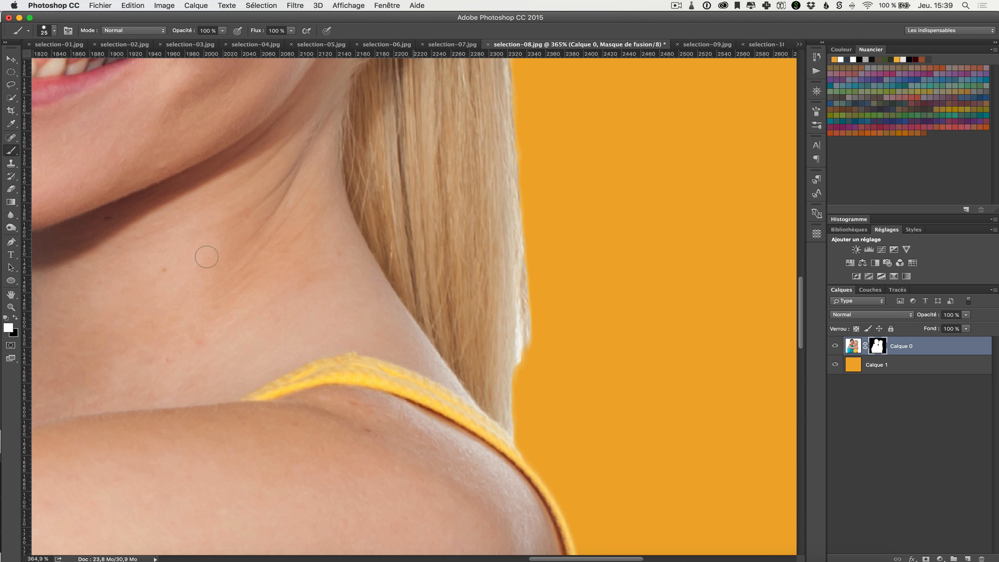
{"action": "left_click", "coordinate": [14, 319]}
{"action": "mouse_move", "coordinate": [528, 319]}
{"action": "left_mouse_down"}
{"action": "mouse_move", "coordinate": [526, 368]}
{"action": "mouse_move", "coordinate": [529, 213]}
{"action": "left_mouse_up"}
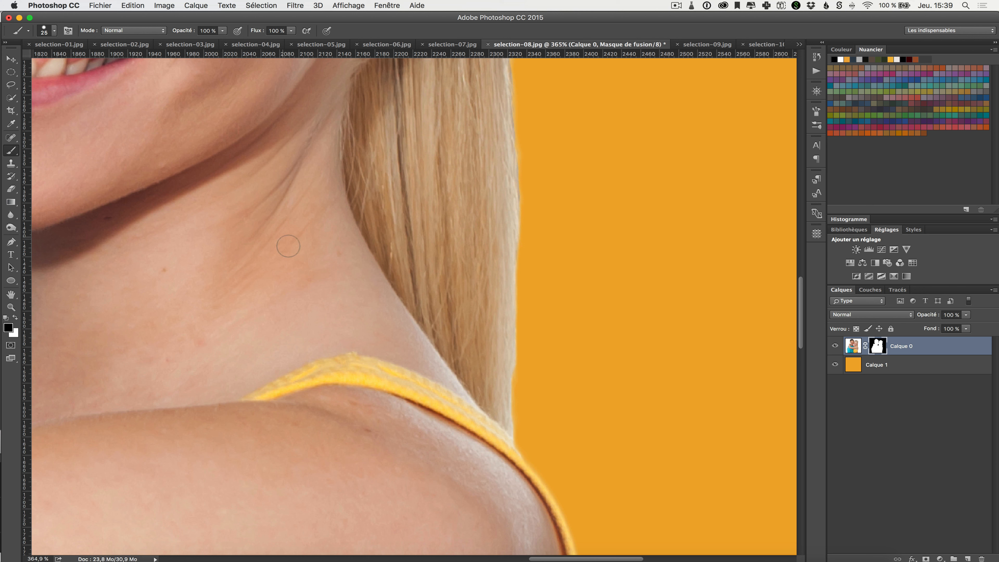
Reveal the white background beside the ponytail by painting white on the mask, and hide it again by painting black.
{"action": "left_click", "coordinate": [14, 318]}
{"action": "mouse_move", "coordinate": [675, 269]}
{"action": "left_mouse_down"}
{"action": "mouse_move", "coordinate": [564, 319]}
{"action": "mouse_move", "coordinate": [575, 290]}
{"action": "mouse_move", "coordinate": [529, 292]}
{"action": "mouse_move", "coordinate": [521, 313]}
{"action": "mouse_move", "coordinate": [558, 329]}
{"action": "mouse_move", "coordinate": [630, 293]}
{"action": "mouse_move", "coordinate": [551, 323]}
{"action": "left_mouse_up"}
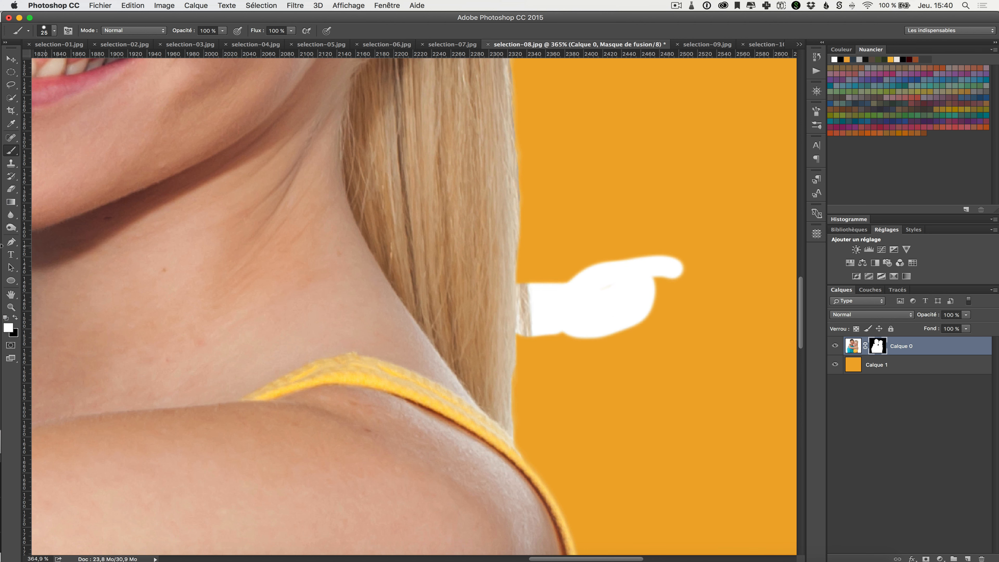
{"action": "left_click", "coordinate": [15, 318]}
{"action": "mouse_move", "coordinate": [614, 315]}
{"action": "left_mouse_down"}
{"action": "mouse_move", "coordinate": [636, 244]}
{"action": "mouse_move", "coordinate": [669, 243]}
{"action": "mouse_move", "coordinate": [654, 302]}
{"action": "mouse_move", "coordinate": [648, 283]}
{"action": "mouse_move", "coordinate": [643, 337]}
{"action": "mouse_move", "coordinate": [685, 258]}
{"action": "mouse_move", "coordinate": [624, 341]}
{"action": "mouse_move", "coordinate": [632, 274]}
{"action": "mouse_move", "coordinate": [608, 307]}
{"action": "mouse_move", "coordinate": [601, 256]}
{"action": "mouse_move", "coordinate": [587, 327]}
{"action": "mouse_move", "coordinate": [581, 271]}
{"action": "mouse_move", "coordinate": [570, 352]}
{"action": "mouse_move", "coordinate": [573, 330]}
{"action": "mouse_move", "coordinate": [598, 312]}
{"action": "mouse_move", "coordinate": [566, 314]}
{"action": "mouse_move", "coordinate": [550, 283]}
{"action": "mouse_move", "coordinate": [549, 341]}
{"action": "mouse_move", "coordinate": [534, 279]}
{"action": "mouse_move", "coordinate": [526, 283]}
{"action": "mouse_move", "coordinate": [528, 341]}
{"action": "mouse_move", "coordinate": [569, 284]}
{"action": "left_mouse_up"}
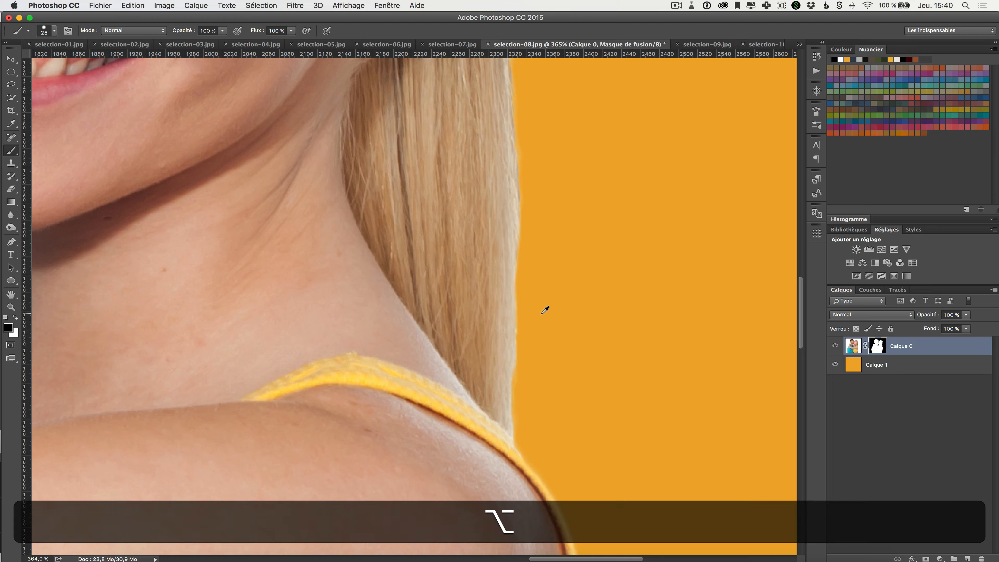
{"action": "scroll", "coordinate": [545, 310], "scroll_direction": "down", "scroll_amount": 10}
{"action": "scroll", "coordinate": [393, 280], "scroll_direction": "up", "scroll_amount": 3}
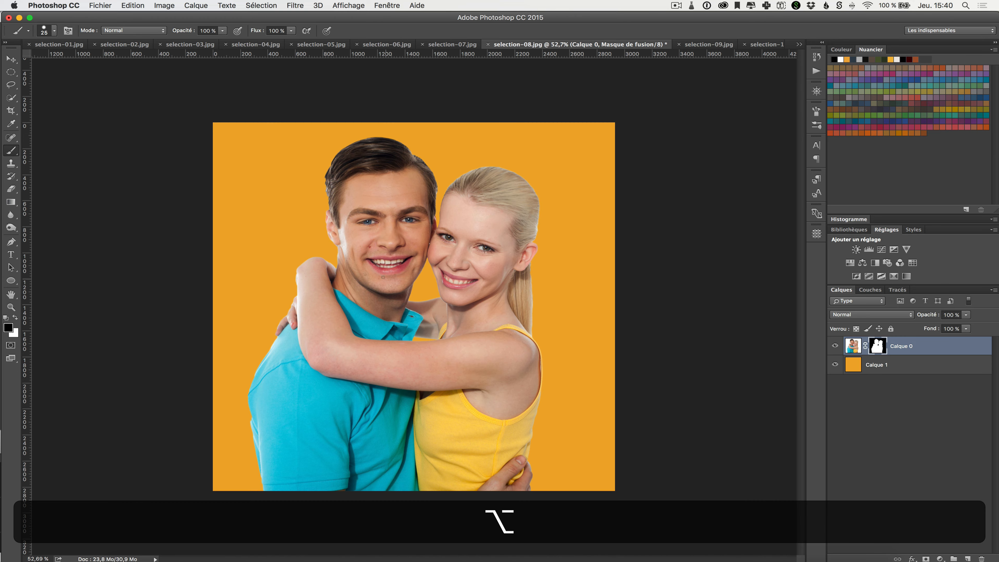
Examine selection-09.jpg and selection-10.jpg, looking closely at the woman's loose hair and the gap between her arm and dress.
{"action": "left_click", "coordinate": [696, 45]}
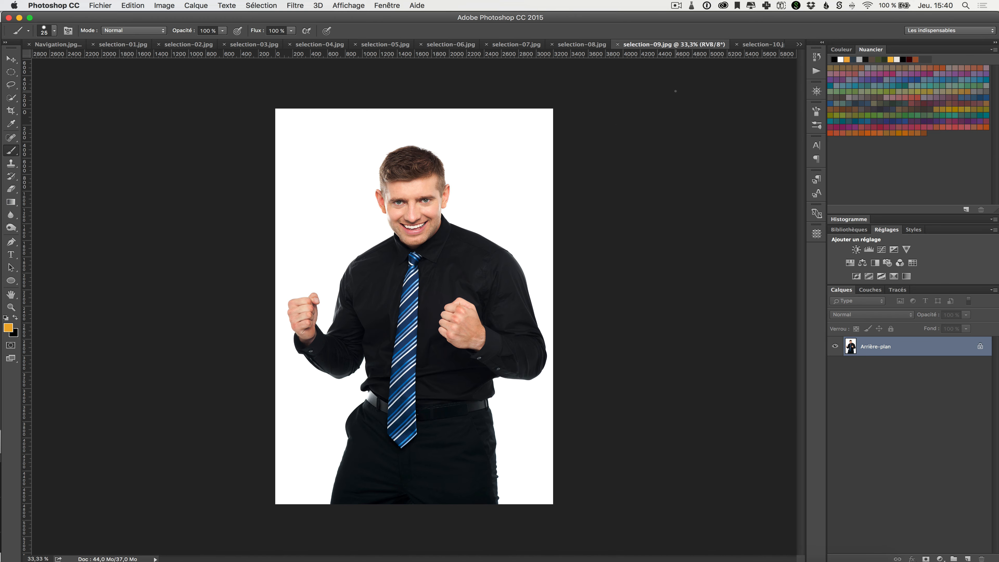
{"action": "left_click", "coordinate": [763, 44]}
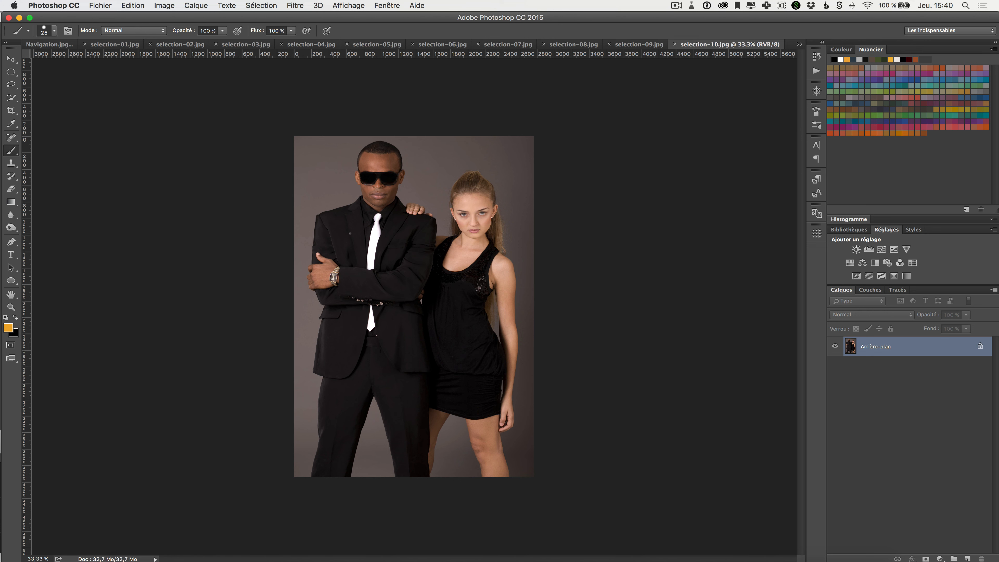
{"action": "scroll", "coordinate": [488, 327], "scroll_direction": "up", "scroll_amount": 10}
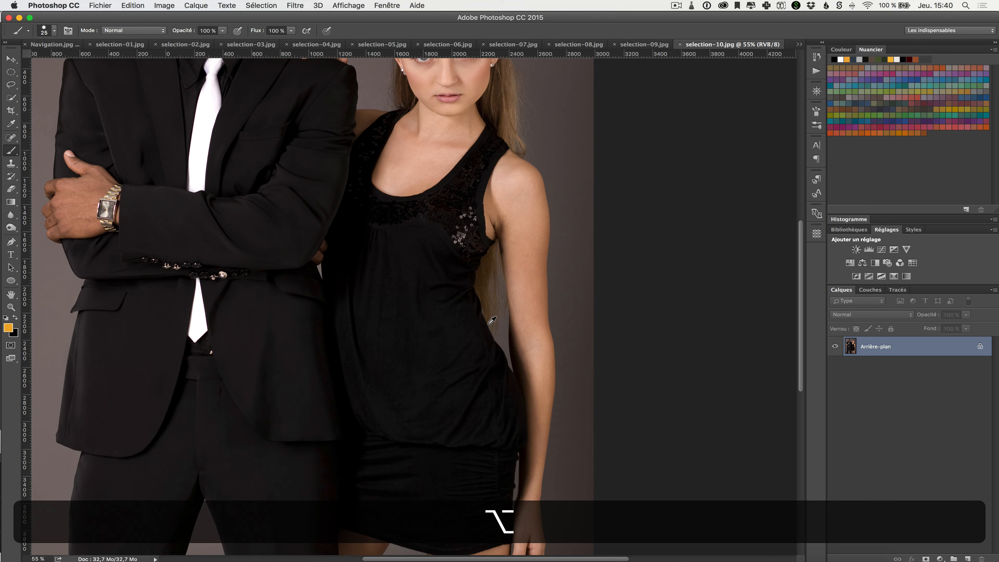
{"action": "scroll", "coordinate": [492, 321], "scroll_direction": "down", "scroll_amount": 3}
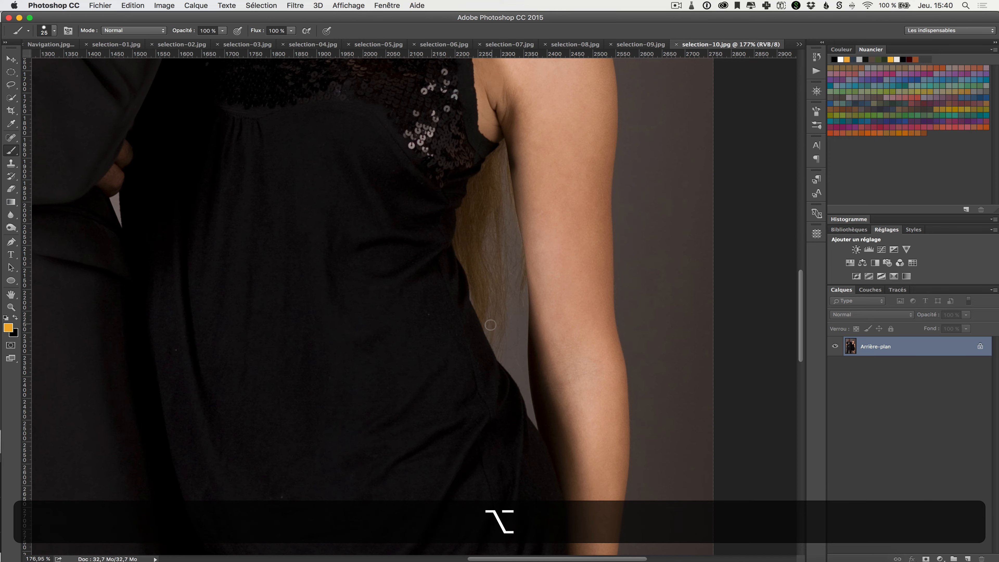
{"action": "scroll", "coordinate": [374, 246], "scroll_direction": "down", "scroll_amount": 2}
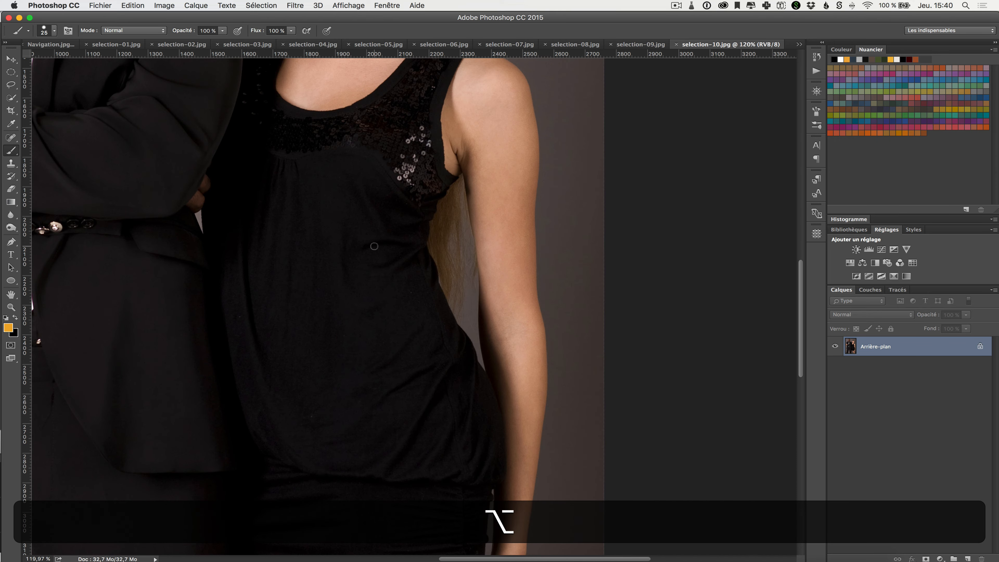
{"action": "left_click_drag", "start_coordinate": [376, 140], "coordinate": [415, 394]}
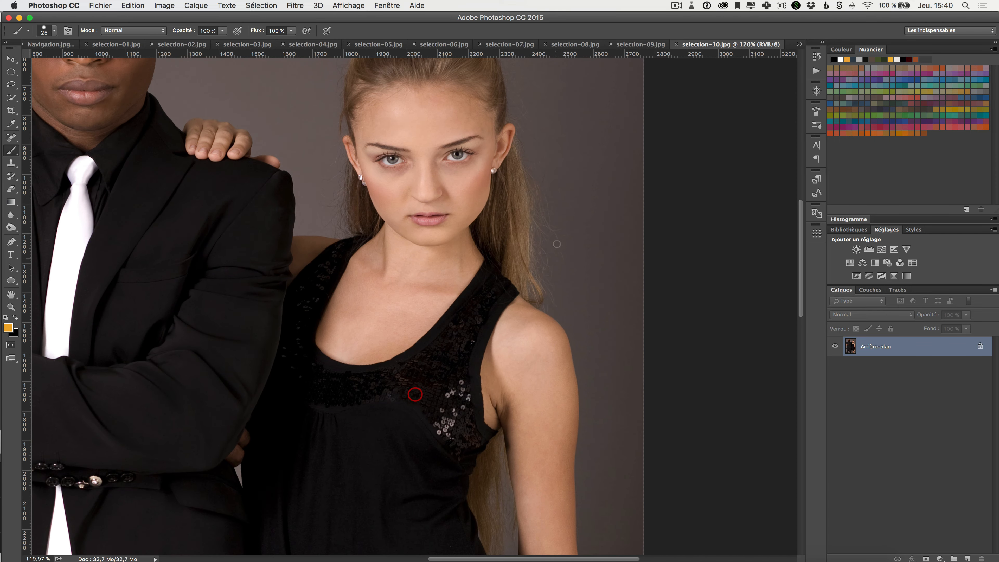
{"action": "left_click_drag", "start_coordinate": [498, 424], "coordinate": [481, 310]}
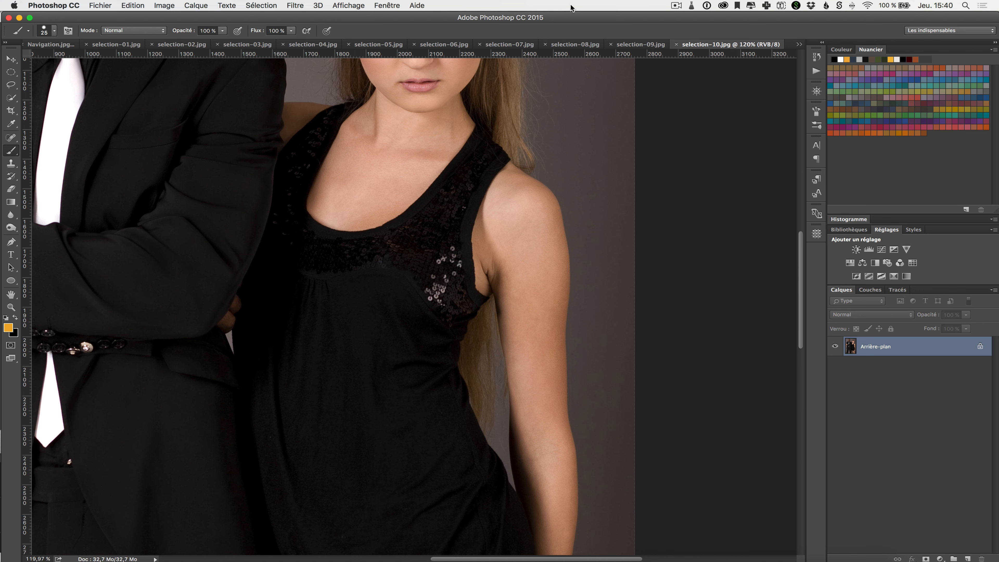
In selection-09.jpg, outline the bright end of the man's belt with the Polygonal Lasso, and discard that selection.
{"action": "left_click", "coordinate": [650, 44]}
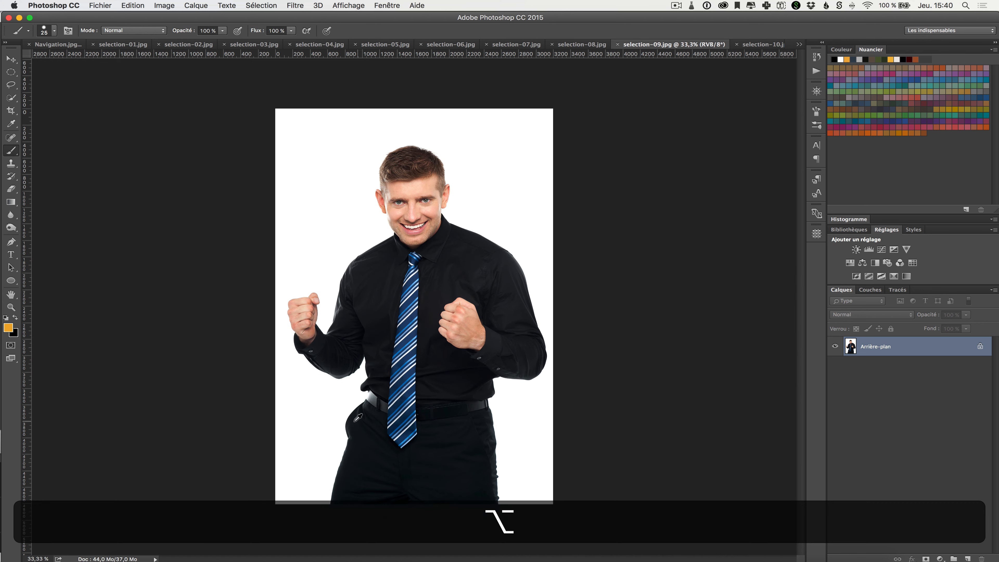
{"action": "scroll", "coordinate": [358, 418], "scroll_direction": "up", "scroll_amount": 6}
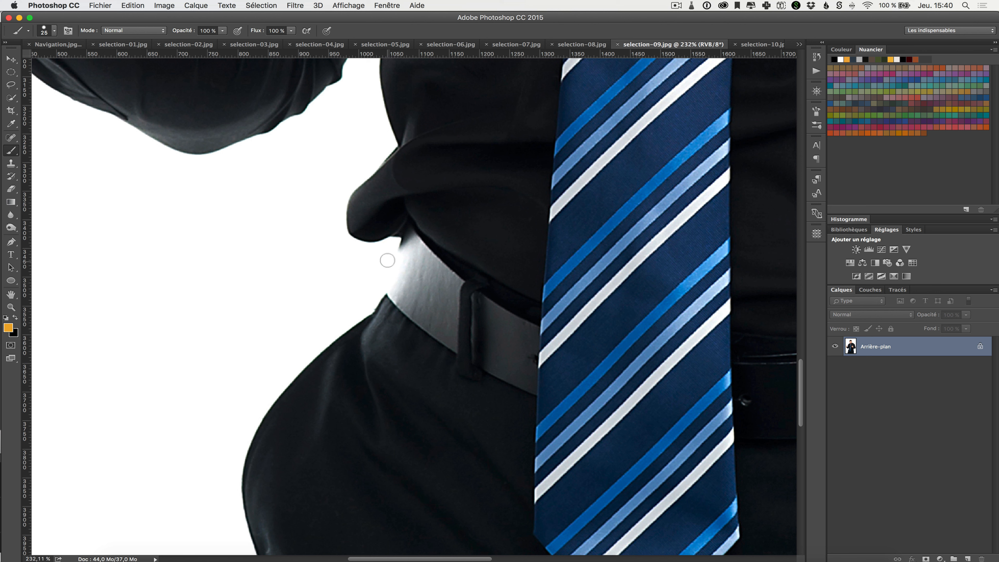
{"action": "left_click", "coordinate": [11, 86]}
{"action": "left_click", "coordinate": [11, 86]}
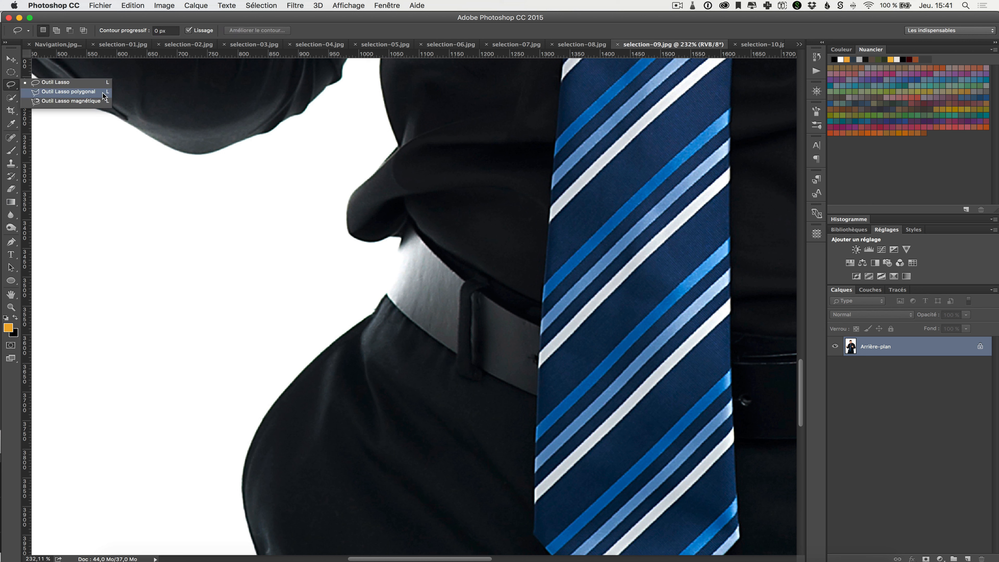
{"action": "left_click", "coordinate": [85, 91]}
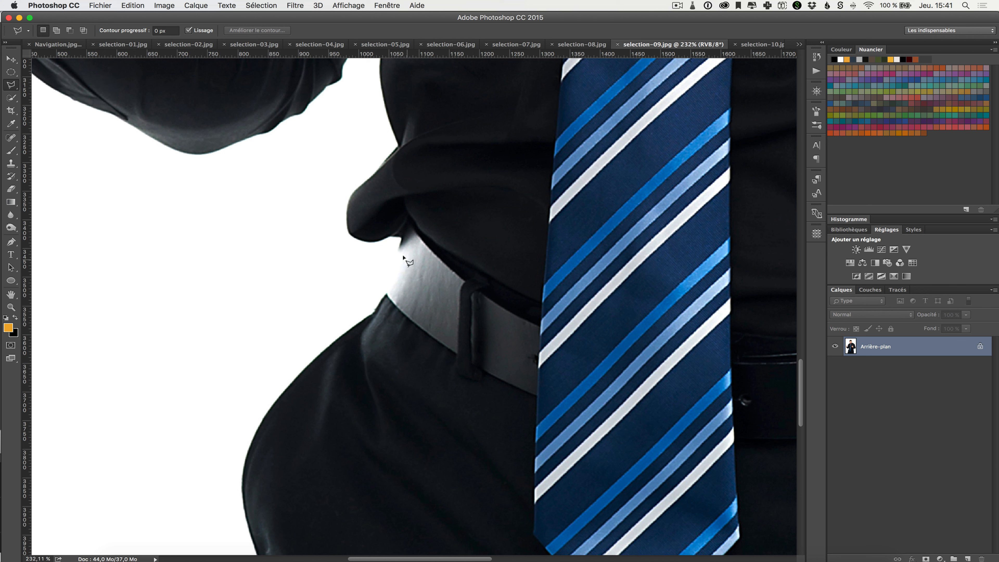
{"action": "key", "text": "shift"}
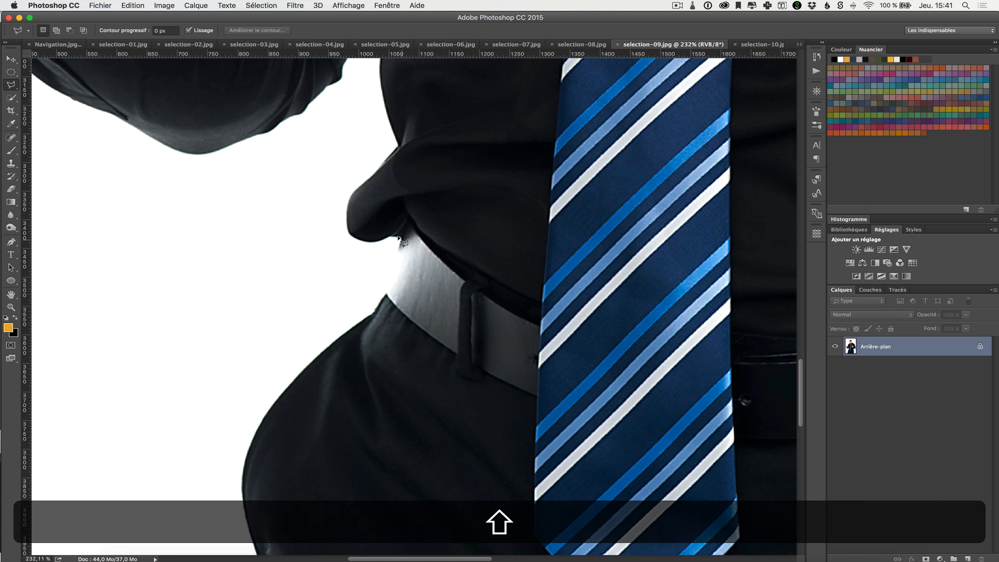
{"action": "left_click", "coordinate": [401, 240]}
{"action": "left_click", "coordinate": [385, 294]}
{"action": "left_click", "coordinate": [408, 317]}
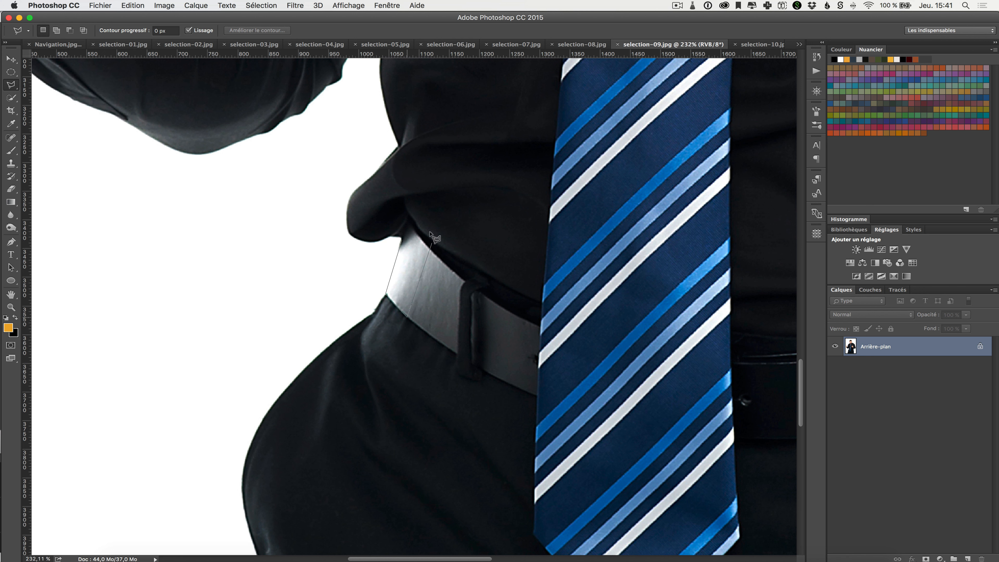
{"action": "left_click", "coordinate": [434, 235]}
{"action": "left_click", "coordinate": [399, 238]}
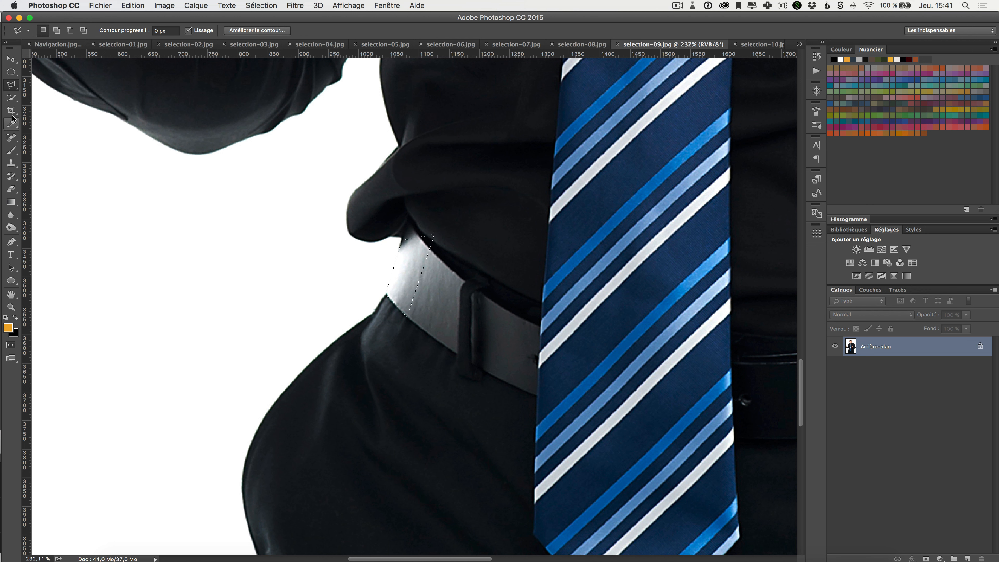
{"action": "left_click", "coordinate": [10, 72]}
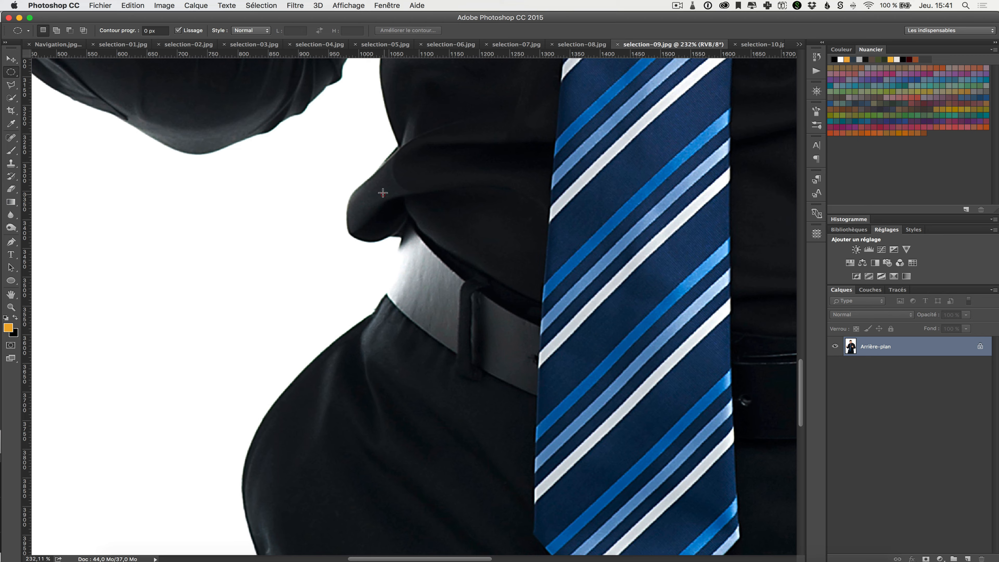
View the whole man in selection-09.jpg, check selection-10.jpg for comparison, and return to selection-09.jpg.
{"action": "scroll", "coordinate": [383, 193], "scroll_direction": "down", "scroll_amount": 5}
{"action": "scroll", "coordinate": [441, 265], "scroll_direction": "down", "scroll_amount": 3}
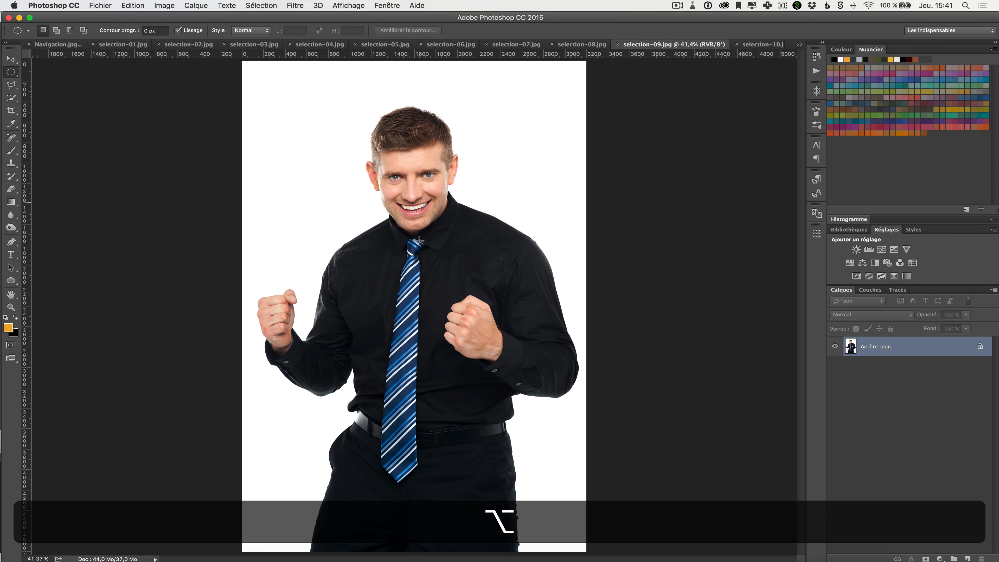
{"action": "key", "text": "space"}
{"action": "left_click", "coordinate": [389, 246]}
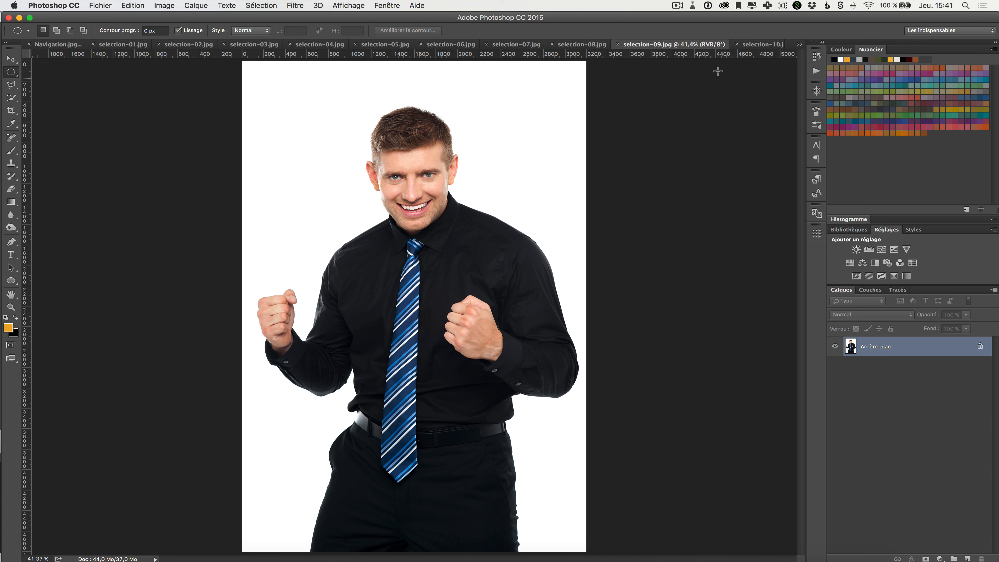
{"action": "left_click", "coordinate": [762, 44]}
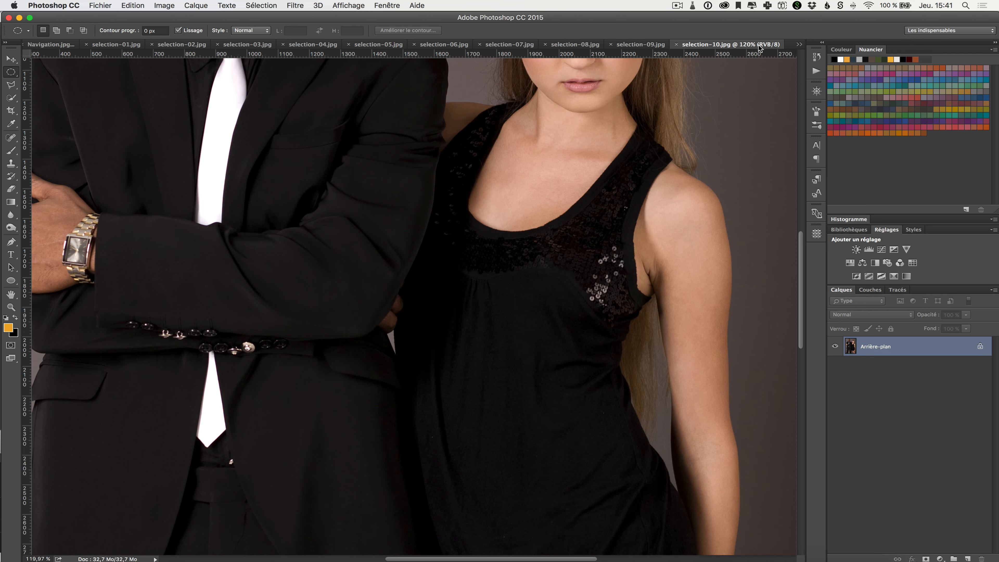
{"action": "left_click", "coordinate": [645, 45]}
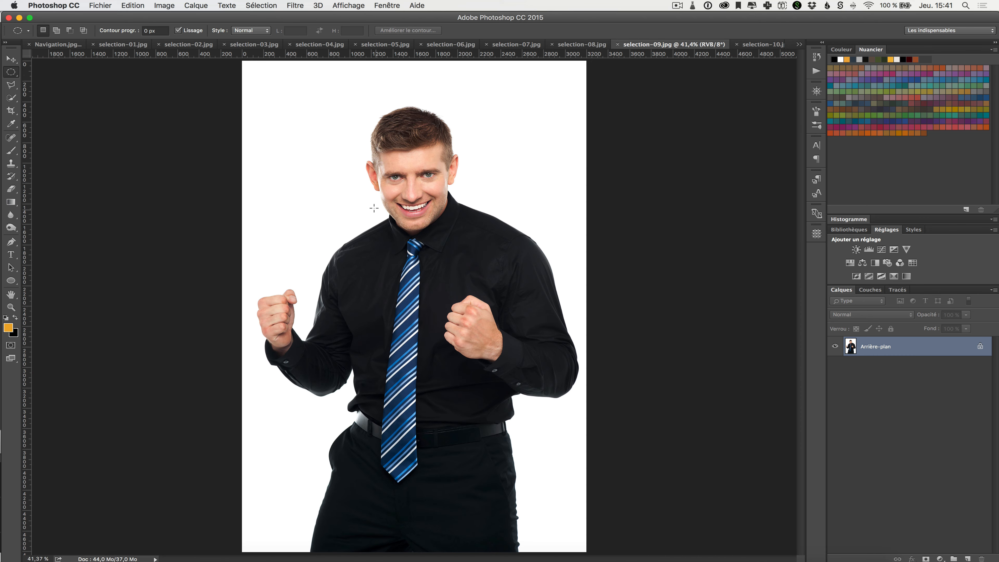